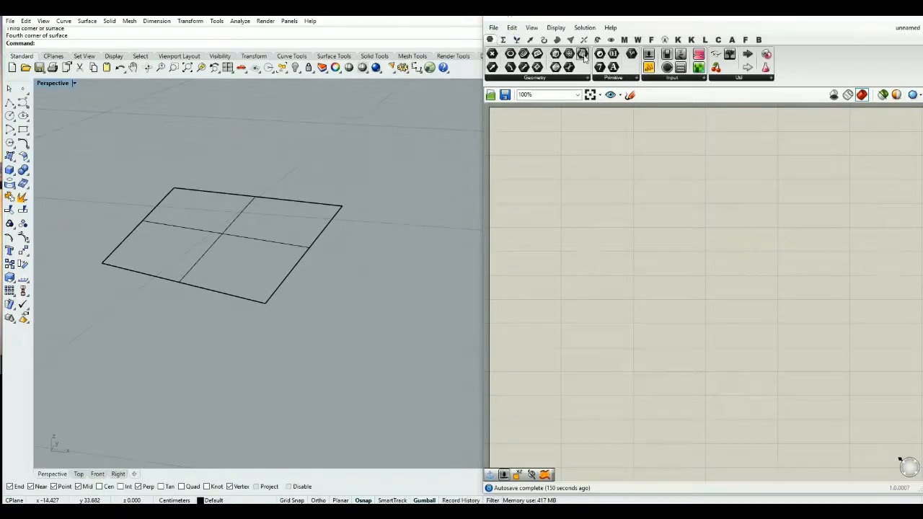
# Step: Add a Surface parameter to the Grasshopper canvas and reference the rectangular Rhino surface in it
pyautogui.moveTo(584, 54); pyautogui.dragTo(612, 207)
pyautogui.rightClick(612, 208)
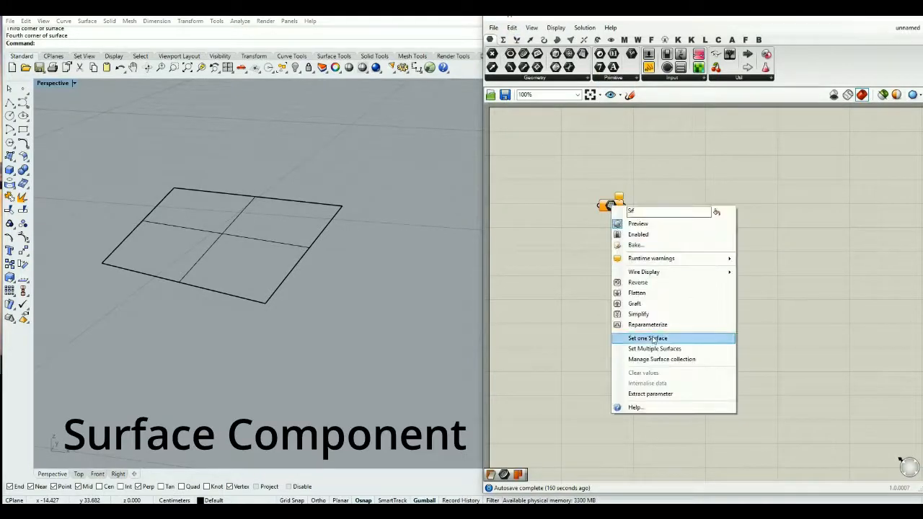
pyautogui.click(650, 339)
pyautogui.click(220, 253)
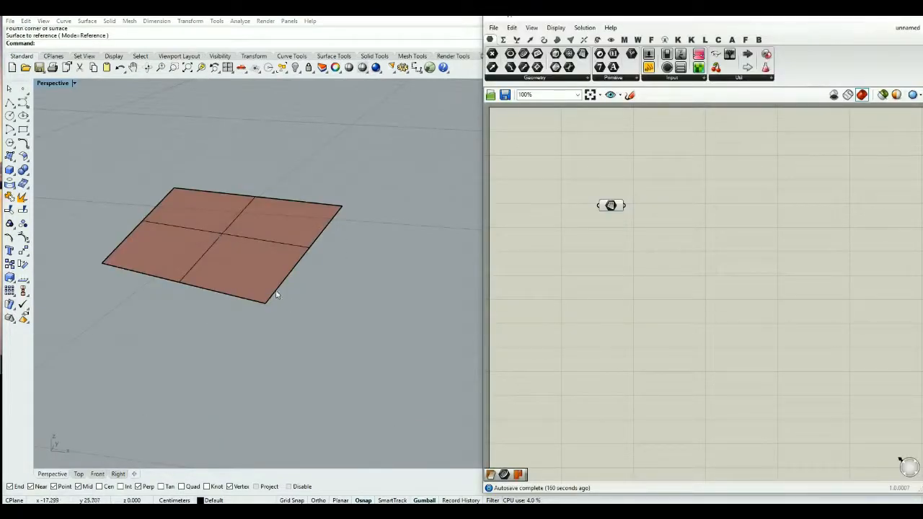
# Step: Hide the original rectangular surface in Rhino
pyautogui.click(246, 241)
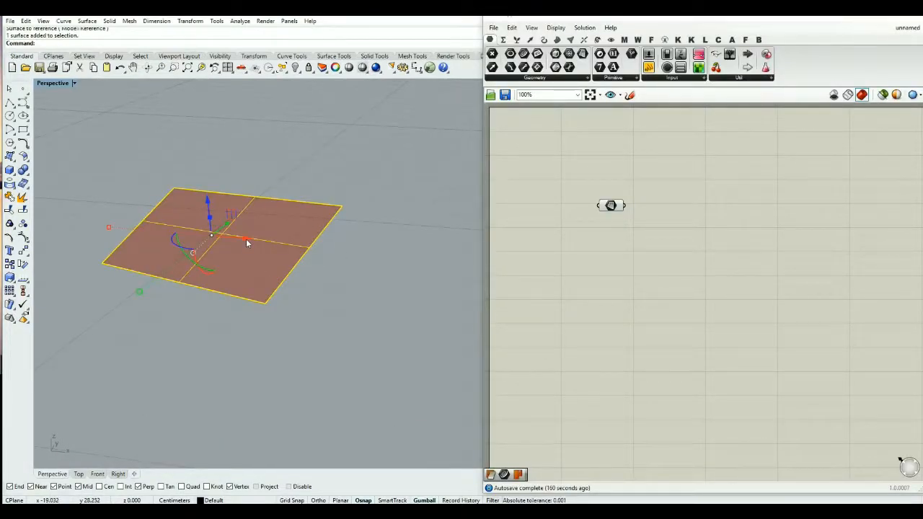
pyautogui.press('BackSpace')
pyautogui.press('BackSpace')
pyautogui.press('BackSpace')
pyautogui.press('BackSpace')
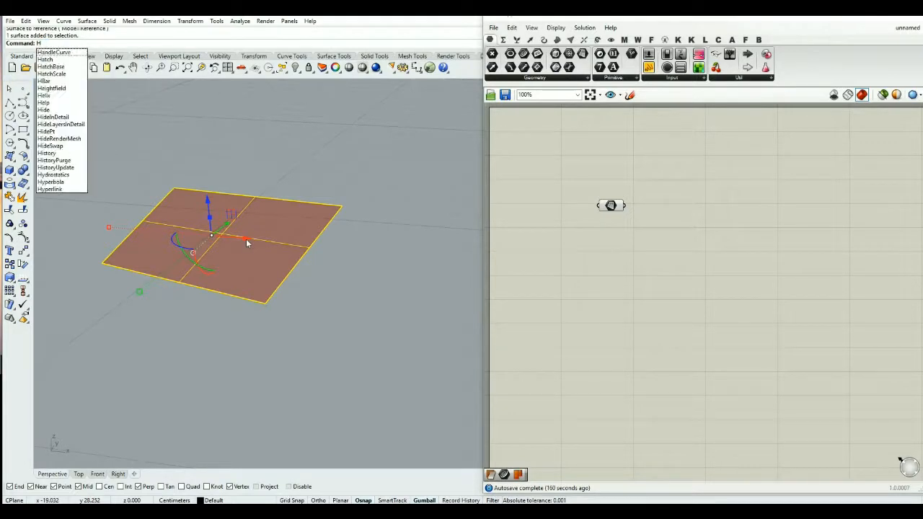
pyautogui.write('Hide')
pyautogui.press('Return')
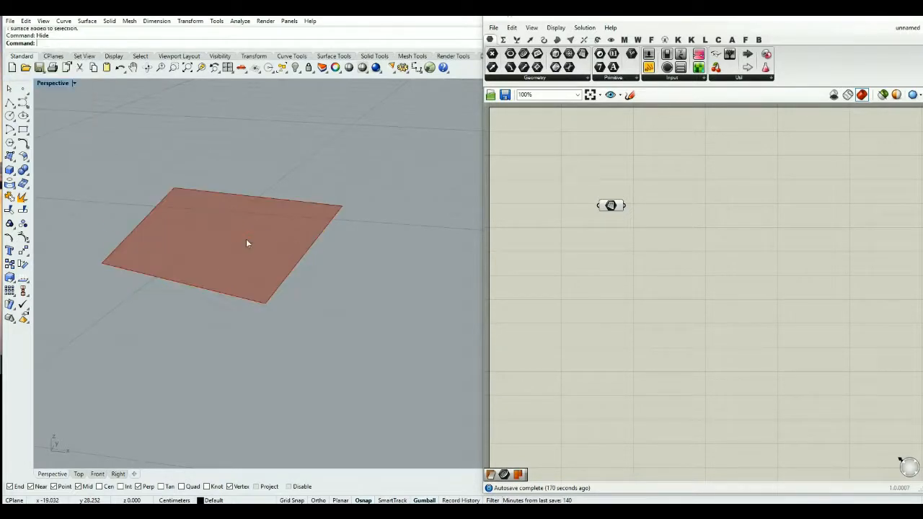
# Step: Draw a closed, rounded six-point control point curve in the Perspective view, in front of the rectangular surface
pyautogui.click(23, 103)
pyautogui.click(411, 371)
pyautogui.click(320, 369)
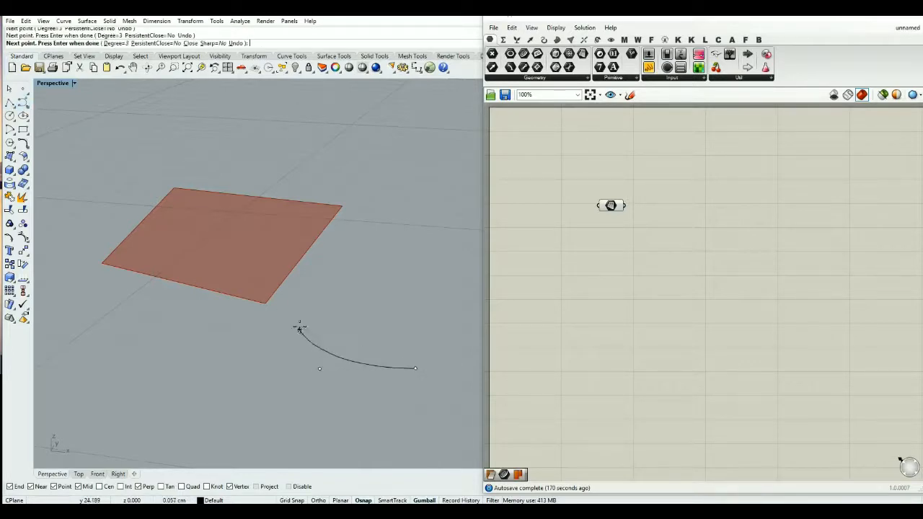
pyautogui.click(300, 330)
pyautogui.click(342, 281)
pyautogui.click(431, 280)
pyautogui.click(448, 328)
pyautogui.click(414, 368)
pyautogui.click(407, 366)
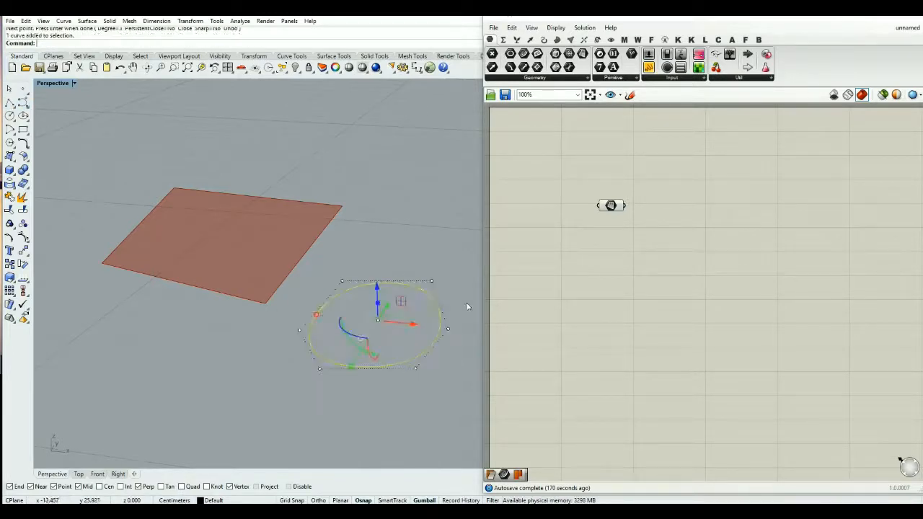
# Step: Add a Curve parameter to the canvas, reference the closed curve in it, and wire it into the Surface parameter
pyautogui.moveTo(538, 54); pyautogui.dragTo(537, 207)
pyautogui.rightClick(537, 207)
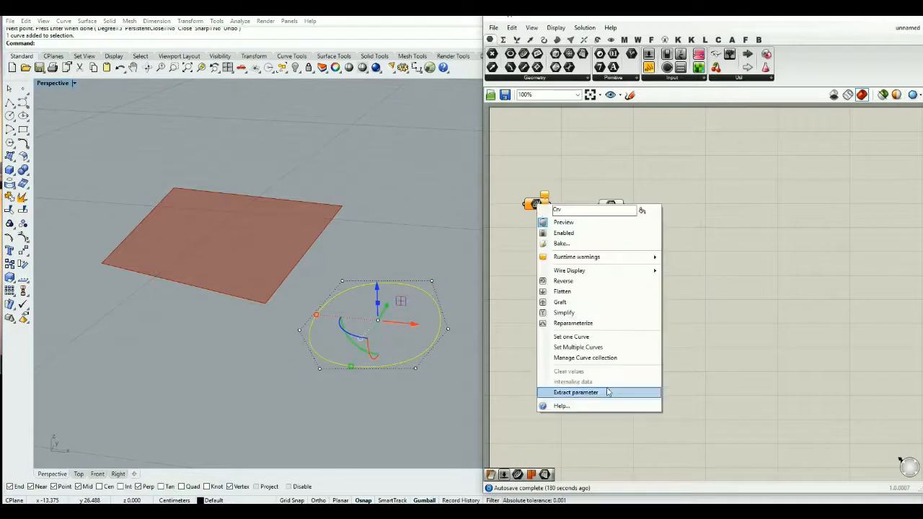
pyautogui.click(596, 349)
pyautogui.click(433, 287)
pyautogui.moveTo(552, 209); pyautogui.dragTo(597, 208)
pyautogui.click(574, 235)
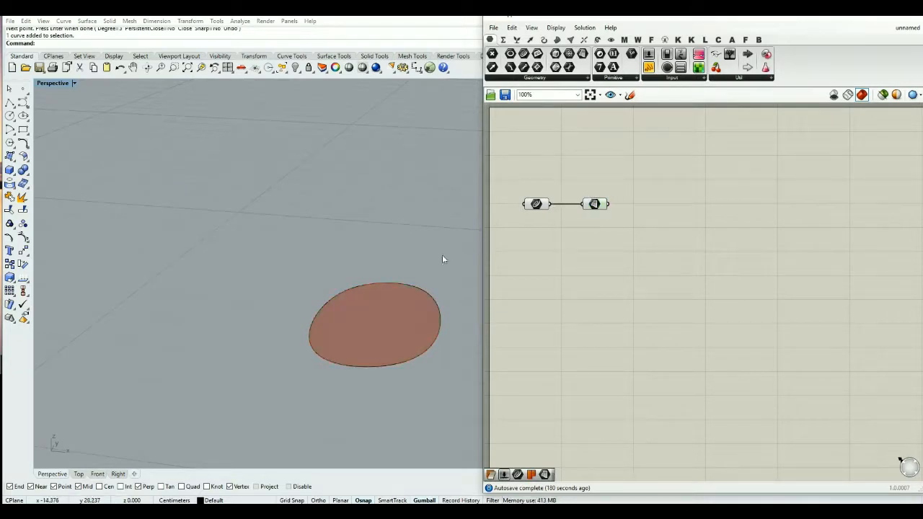
# Step: Add a Boundary Surfaces component below the Surface parameter and wire the Curve parameter into its edges input
pyautogui.scroll(-5, 394, 293)
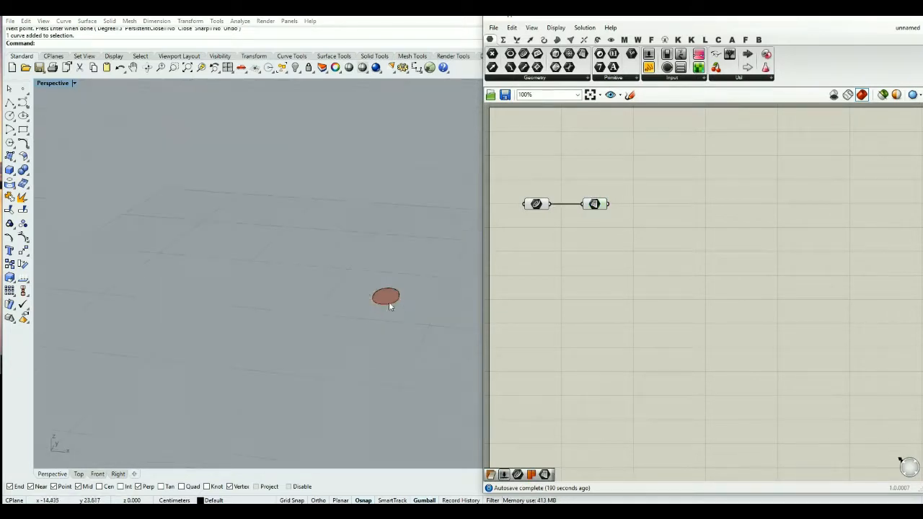
pyautogui.scroll(10, 389, 302)
pyautogui.scroll(-5, 386, 305)
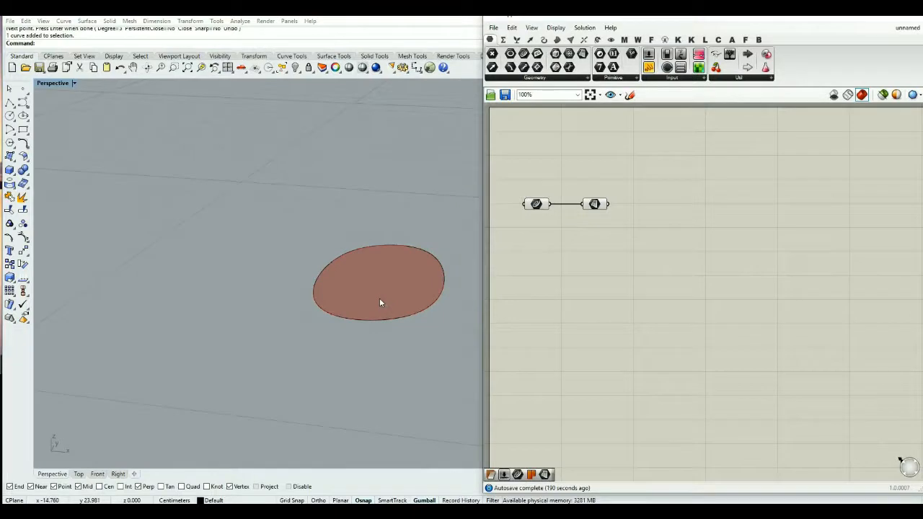
pyautogui.moveTo(595, 207); pyautogui.dragTo(603, 190)
pyautogui.doubleClick(611, 226)
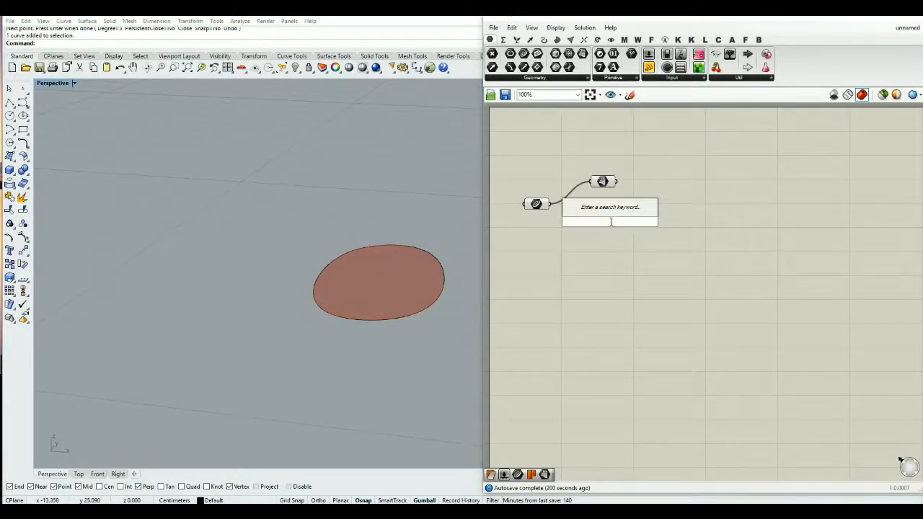
pyautogui.write('bounda')
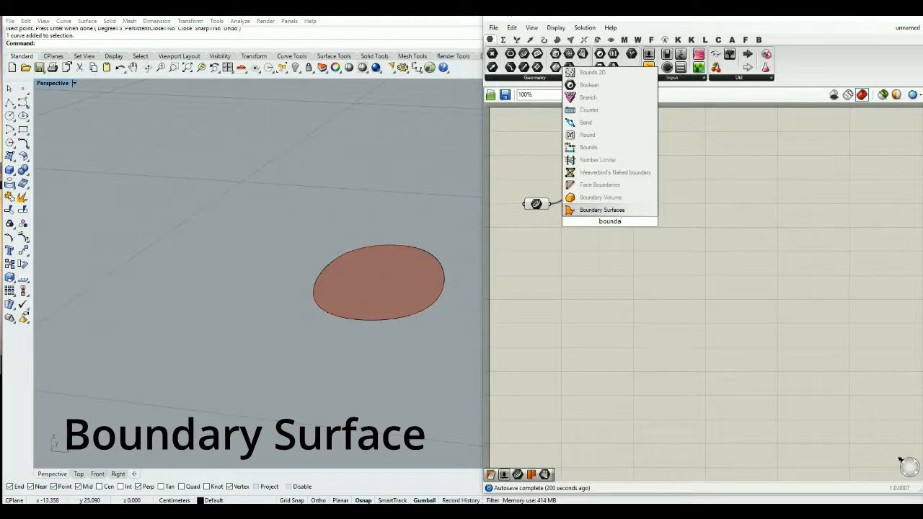
pyautogui.click(609, 210)
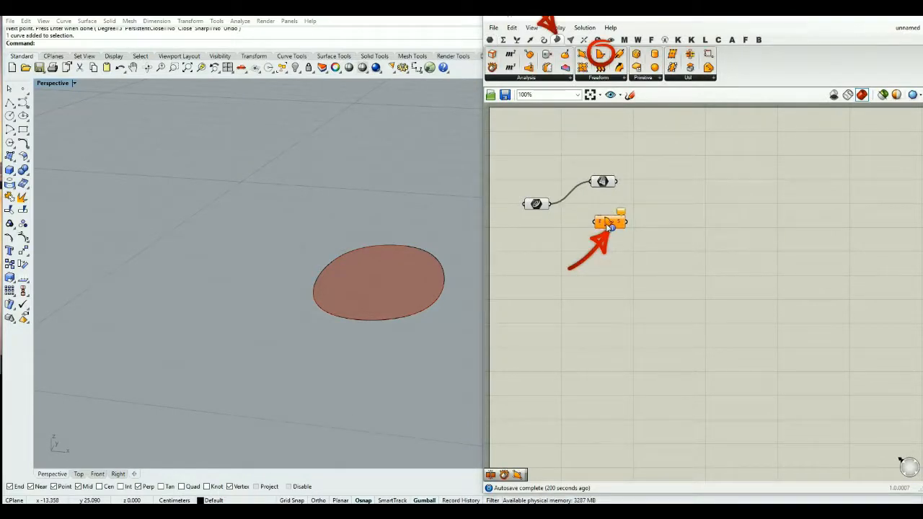
pyautogui.moveTo(547, 209); pyautogui.dragTo(596, 221)
pyautogui.scroll(2, 556, 209)
pyautogui.moveTo(556, 209); pyautogui.dragTo(570, 215, button='right')
pyautogui.moveTo(647, 236); pyautogui.dragTo(639, 222)
# Step: Delete the Surface parameter and align the Boundary Surfaces component with the Curve parameter
pyautogui.click(640, 174)
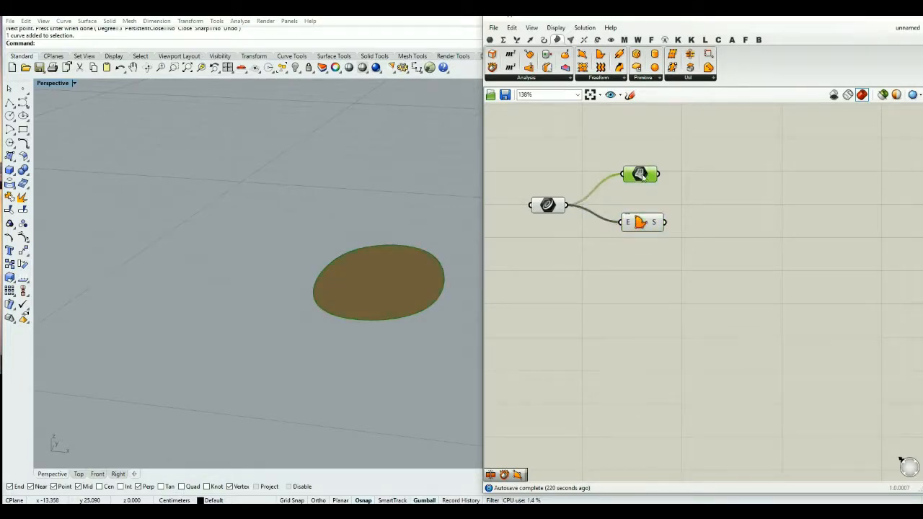
pyautogui.moveTo(641, 223); pyautogui.dragTo(638, 226)
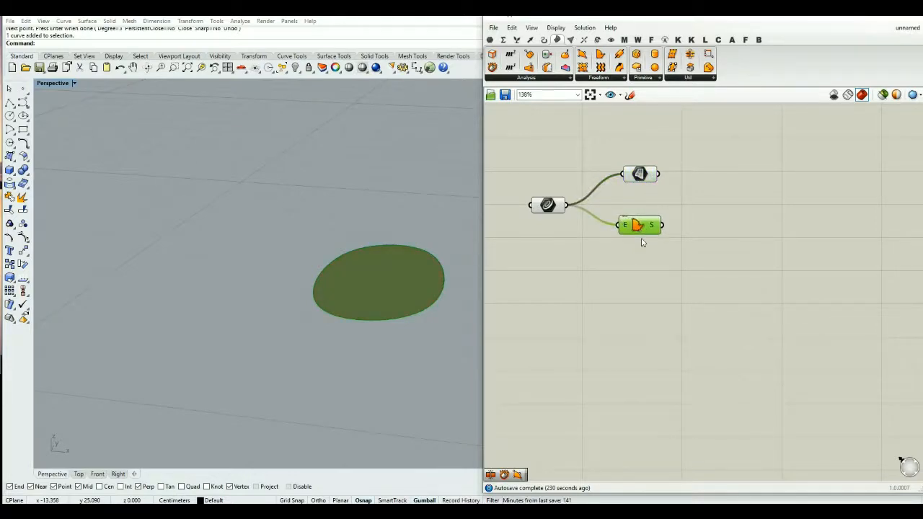
pyautogui.click(639, 174)
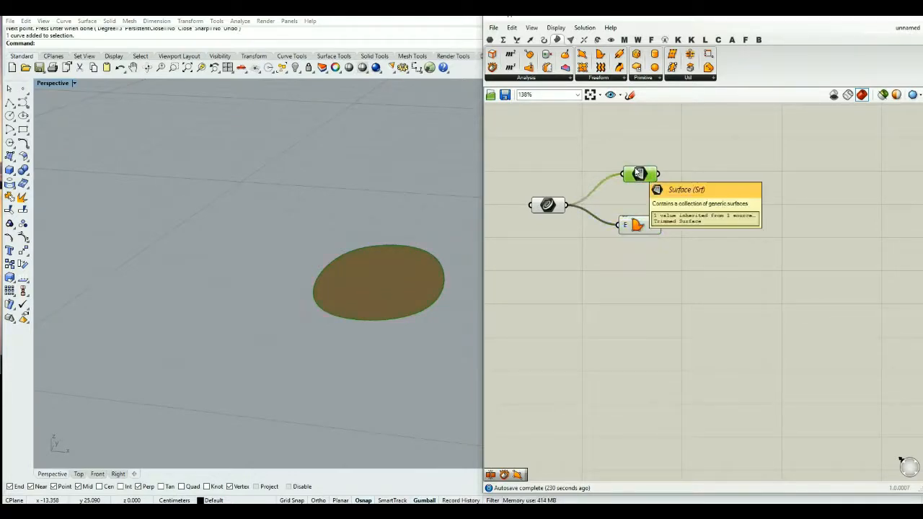
pyautogui.press('Delete')
pyautogui.moveTo(633, 226); pyautogui.dragTo(633, 206)
pyautogui.click(633, 239)
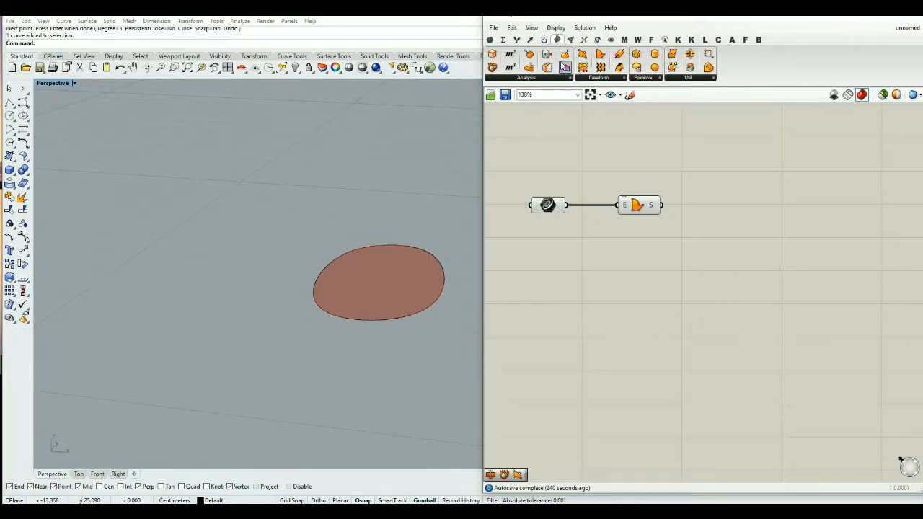
# Step: Add a 4Point Surface component below the Boundary Surfaces component
pyautogui.click(593, 78)
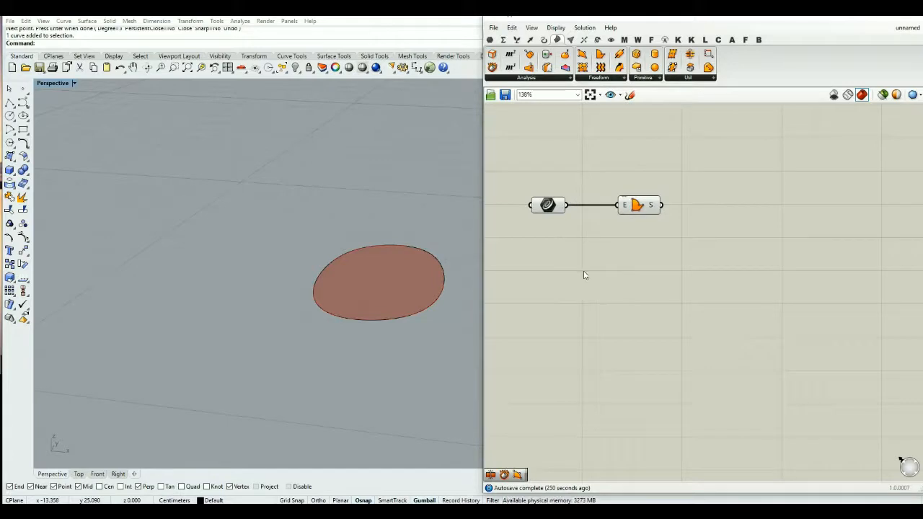
pyautogui.doubleClick(585, 275)
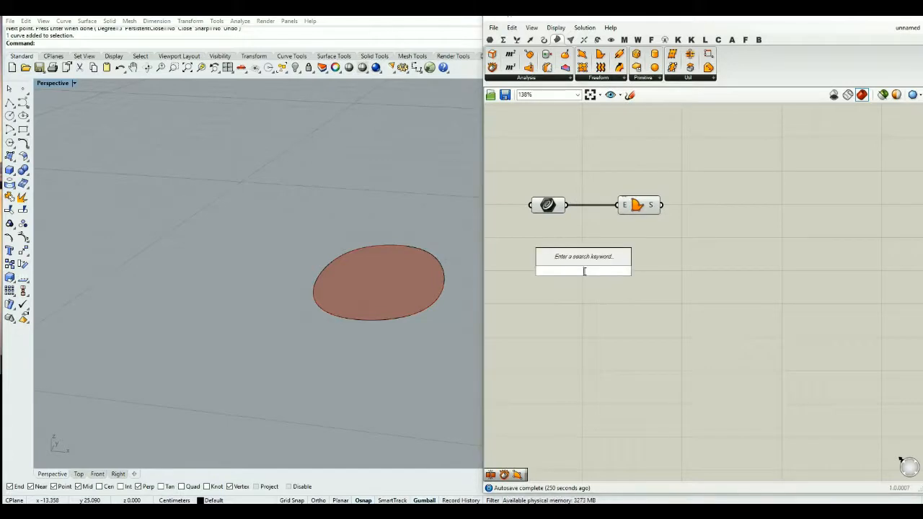
pyautogui.click(595, 79)
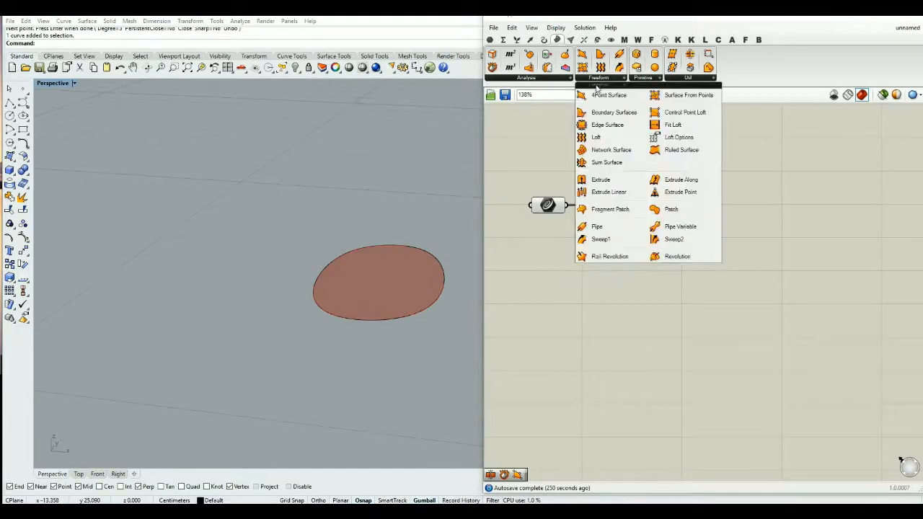
pyautogui.click(599, 95)
pyautogui.click(645, 288)
pyautogui.moveTo(646, 289); pyautogui.dragTo(725, 286)
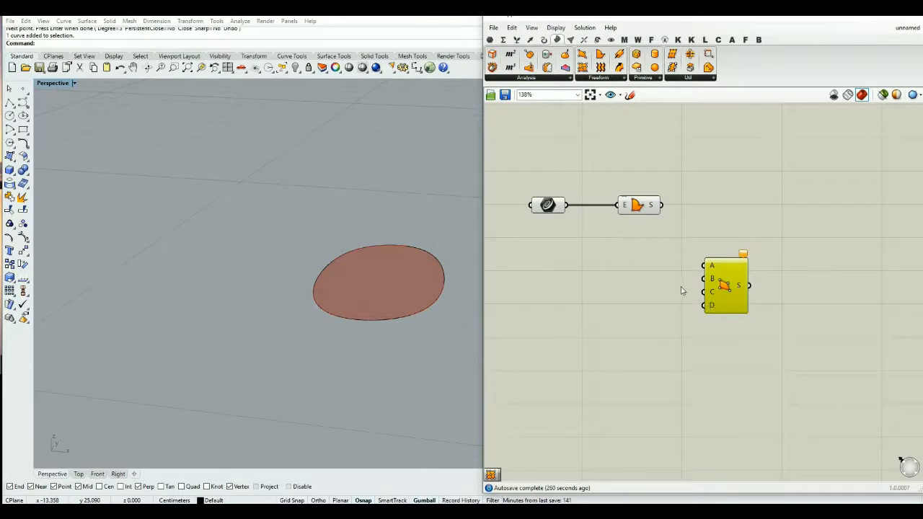
# Step: Add a Construct Point component beside the 4Point Surface component
pyautogui.doubleClick(634, 262)
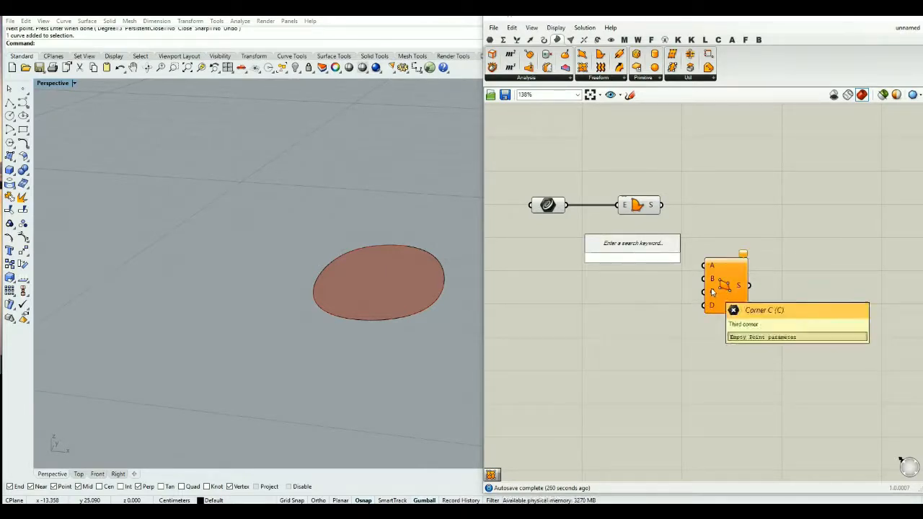
pyautogui.write('con')
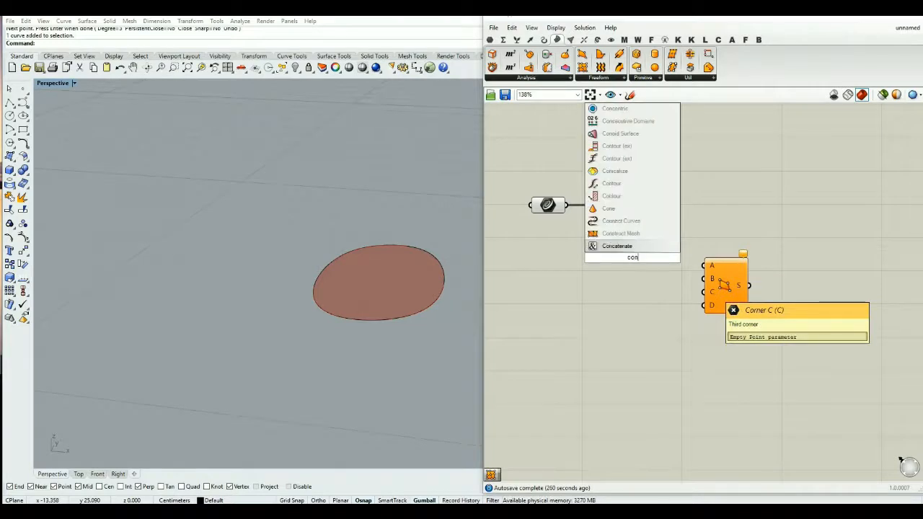
pyautogui.write('stru')
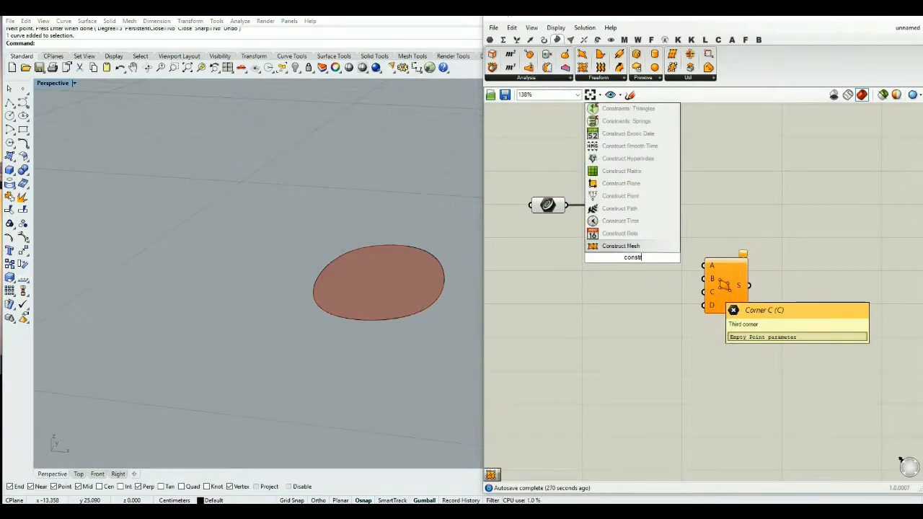
pyautogui.click(622, 196)
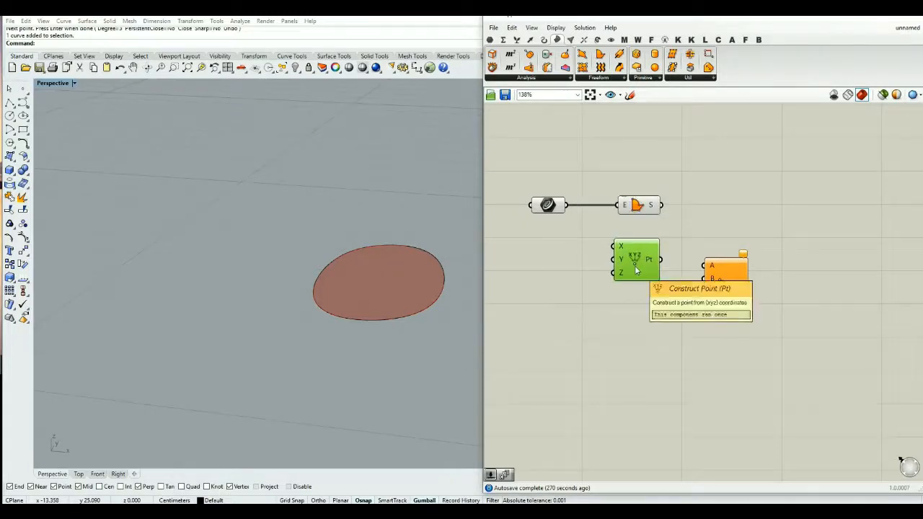
pyautogui.hotkey('ctrl', 'c')
pyautogui.hotkey('ctrl', 'v')
pyautogui.hotkey('ctrl', 'z')
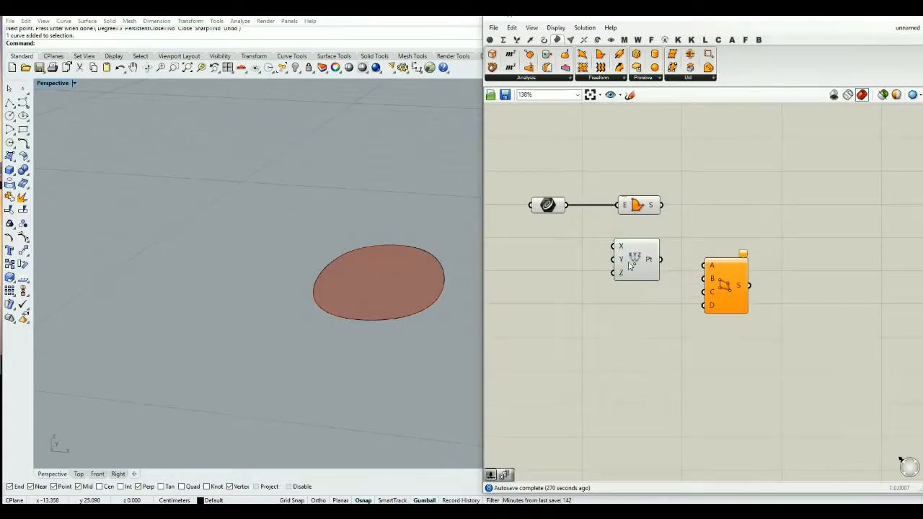
# Step: Create a number slider with the value 12 next to Construct Point and duplicate it twice
pyautogui.doubleClick(589, 251)
pyautogui.write('12')
pyautogui.press('Return')
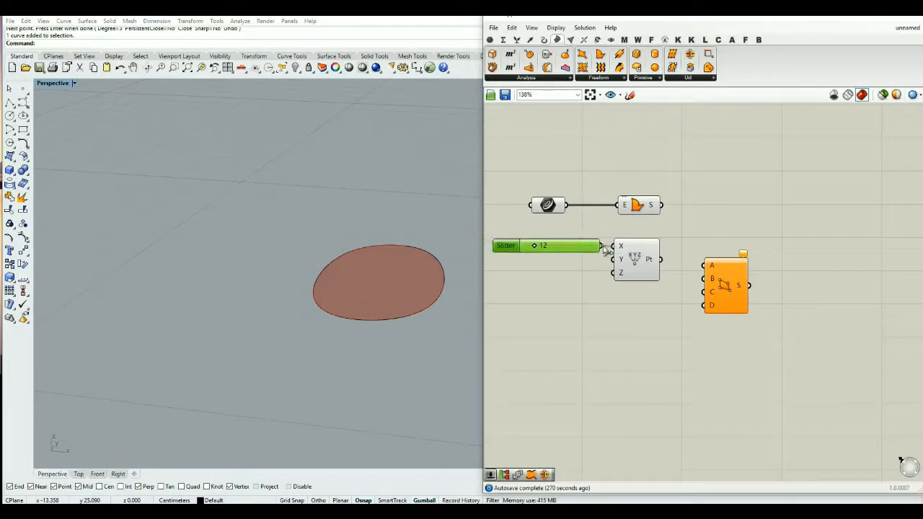
pyautogui.moveTo(577, 247); pyautogui.dragTo(597, 273)
pyautogui.hotkey('ctrl', 'c')
pyautogui.hotkey('ctrl', 'v')
pyautogui.hotkey('ctrl', 'v')
# Step: Wire the three sliders to the X, Y and Z inputs of Construct Point and lay the components out in front of the 4Point Surface
pyautogui.scroll(-1, 710, 298)
pyautogui.moveTo(696, 301); pyautogui.dragTo(734, 303, button='right')
pyautogui.moveTo(831, 241); pyautogui.dragTo(586, 333)
pyautogui.moveTo(690, 262); pyautogui.dragTo(835, 280)
pyautogui.moveTo(787, 362); pyautogui.dragTo(709, 330, button='right')
pyautogui.click(713, 344)
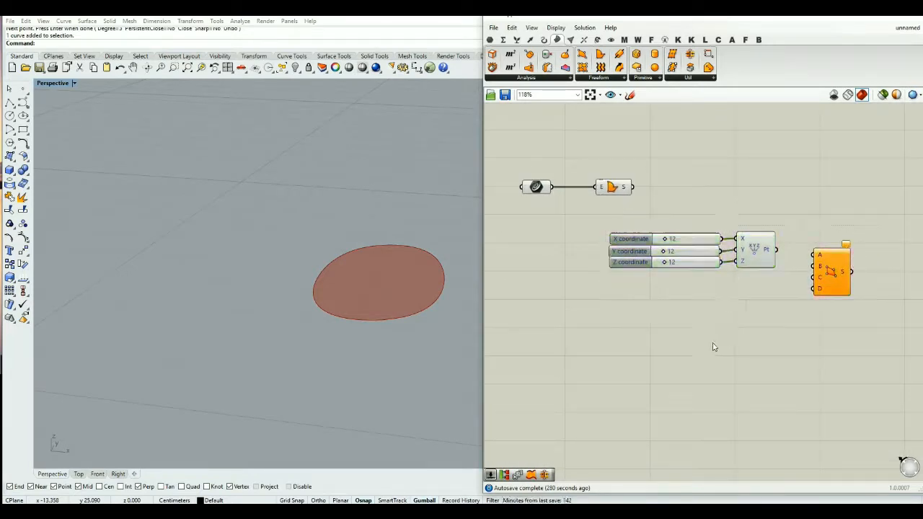
# Step: Turn off the preview of the Curve parameter and the Boundary Surfaces component
pyautogui.moveTo(680, 153); pyautogui.dragTo(531, 201)
pyautogui.middleClick(553, 194)
pyautogui.click(575, 173)
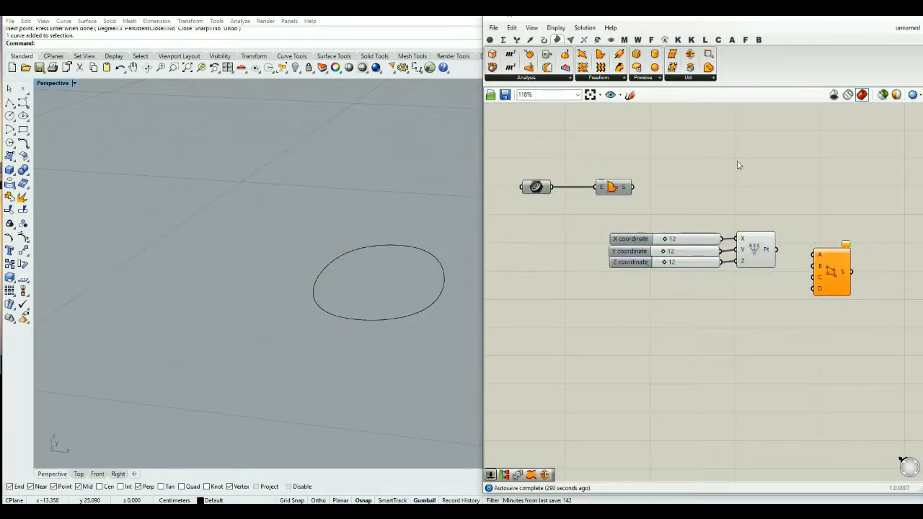
# Step: Duplicate the Construct Point component with its three sliders three times and stack the copies below the original
pyautogui.moveTo(770, 202); pyautogui.dragTo(670, 303)
pyautogui.hotkey('ctrl', 'c')
pyautogui.hotkey('ctrl', 'v')
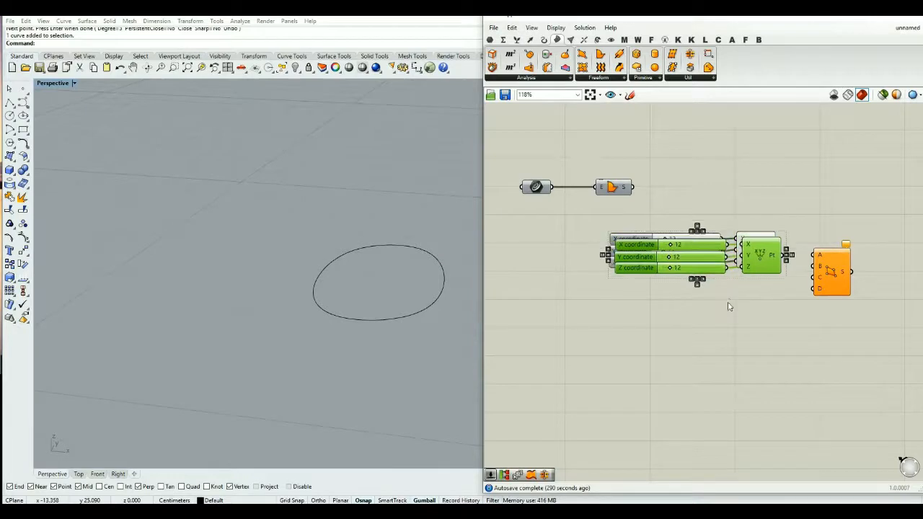
pyautogui.moveTo(759, 260); pyautogui.dragTo(752, 329)
pyautogui.hotkey('ctrl', 'v')
pyautogui.hotkey('ctrl', 'v')
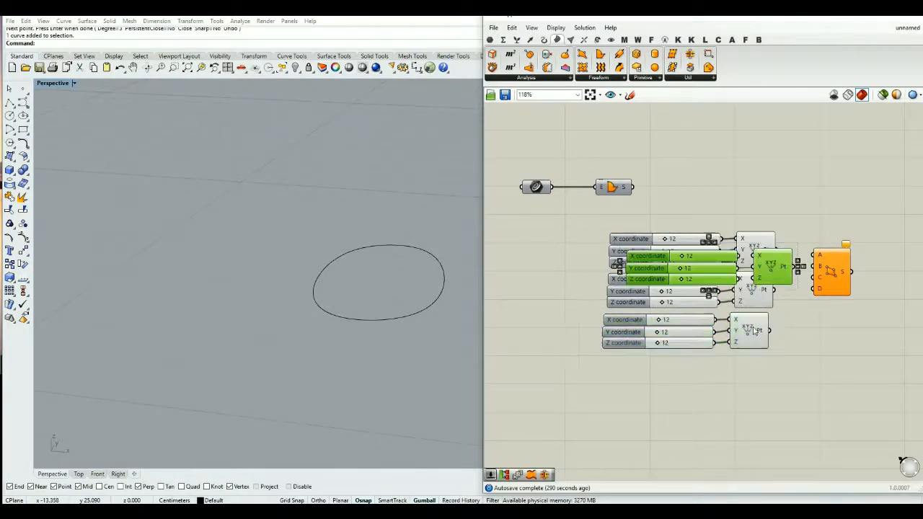
pyautogui.moveTo(775, 272); pyautogui.dragTo(749, 379)
pyautogui.click(820, 370)
# Step: Wire the first three Construct Point outputs to corners A, B and C of the 4Point Surface and move that component farther from them
pyautogui.moveTo(821, 328); pyautogui.dragTo(797, 323, button='right')
pyautogui.moveTo(754, 246); pyautogui.dragTo(746, 325)
pyautogui.click(786, 320)
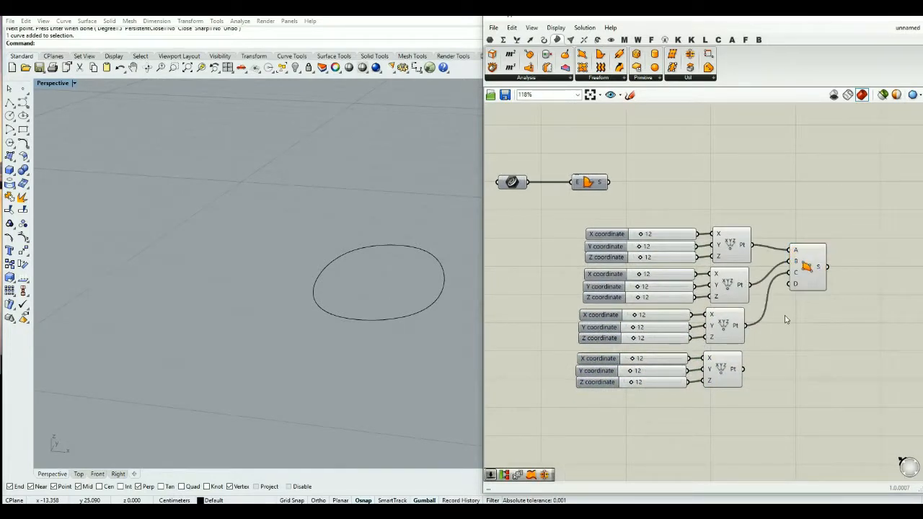
pyautogui.moveTo(806, 289); pyautogui.dragTo(774, 368)
pyautogui.scroll(-5, 328, 334)
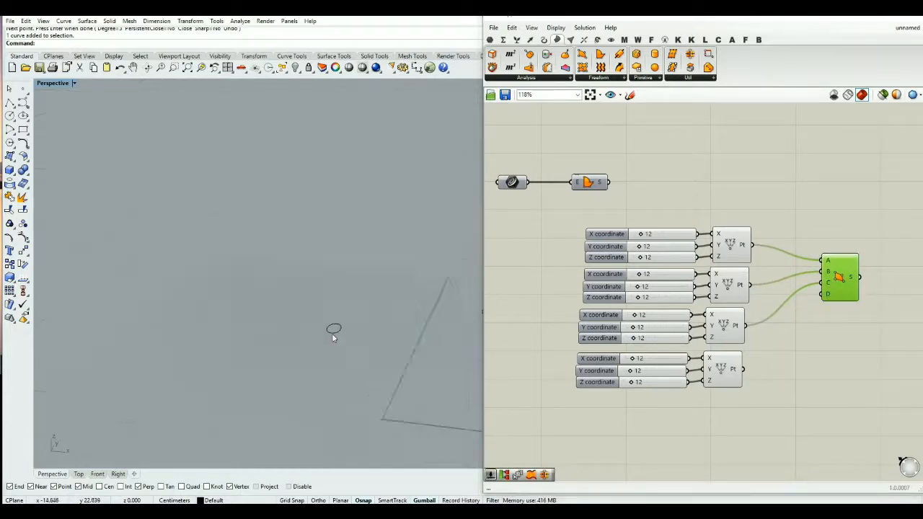
pyautogui.scroll(-10, 297, 312)
pyautogui.scroll(5, 406, 316)
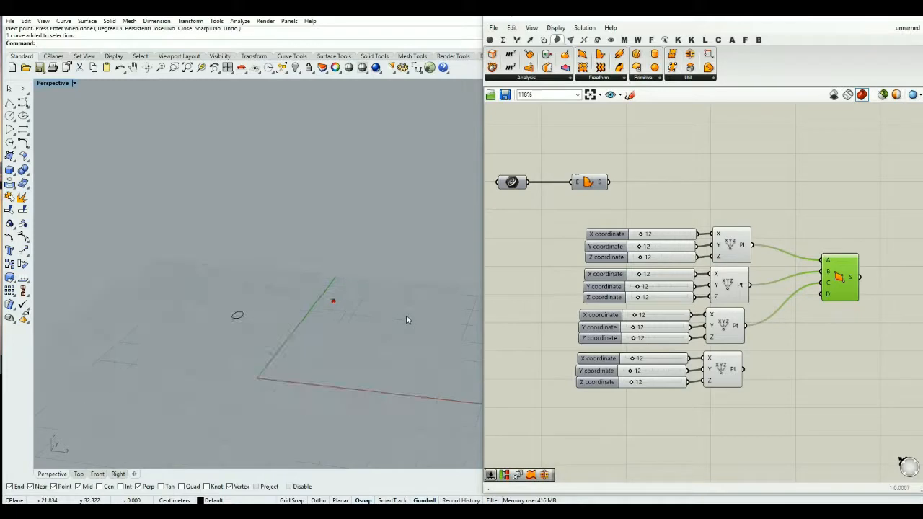
# Step: Set the first point's X slider to 41, the second point's X to 14 and Y to 50, and the third point's Y to 15
pyautogui.moveTo(641, 235); pyautogui.dragTo(660, 240)
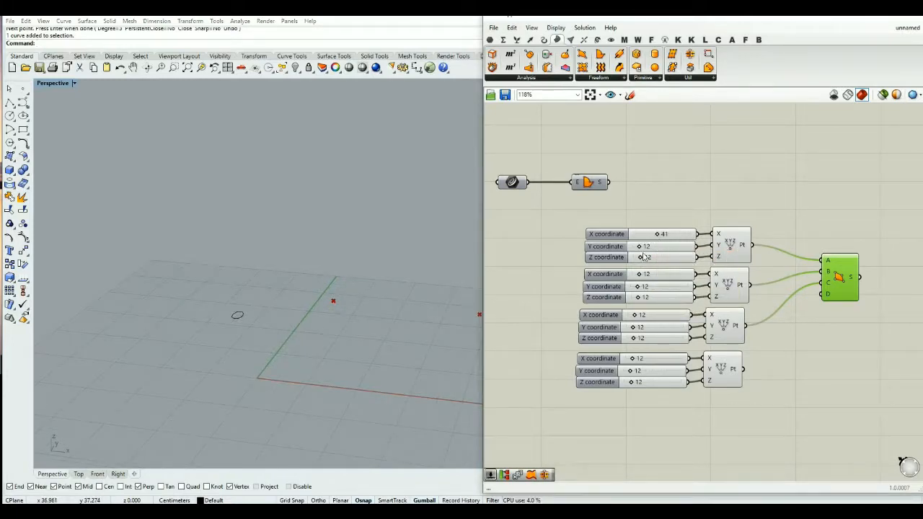
pyautogui.moveTo(643, 278); pyautogui.dragTo(663, 290)
pyautogui.moveTo(386, 354); pyautogui.dragTo(359, 354, button='right')
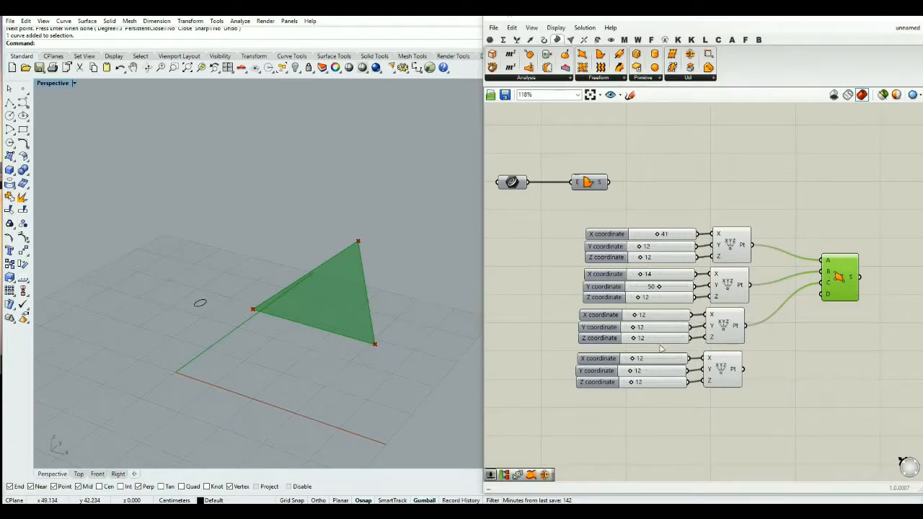
pyautogui.moveTo(635, 327); pyautogui.dragTo(636, 337)
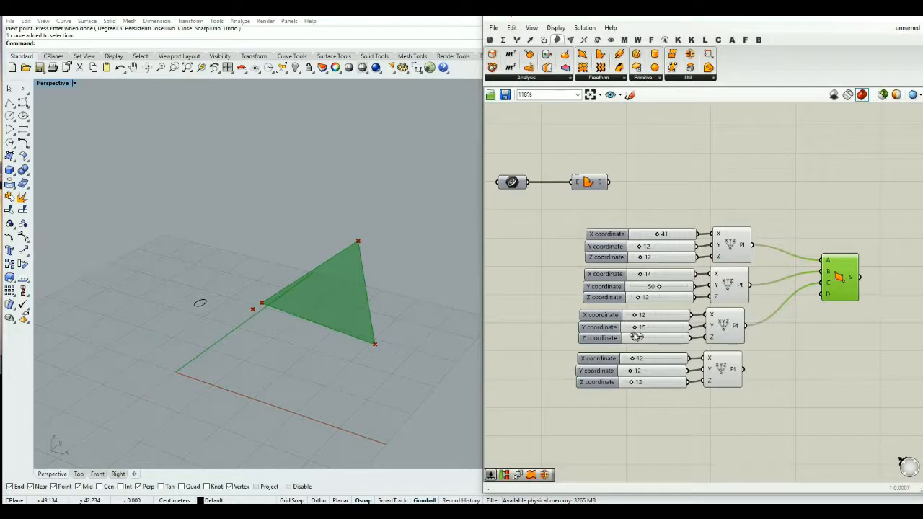
# Step: Wire the fourth Construct Point output to corner D of the 4Point Surface
pyautogui.moveTo(733, 388); pyautogui.dragTo(708, 373, button='right')
pyautogui.moveTo(720, 357); pyautogui.dragTo(803, 281)
pyautogui.click(824, 344)
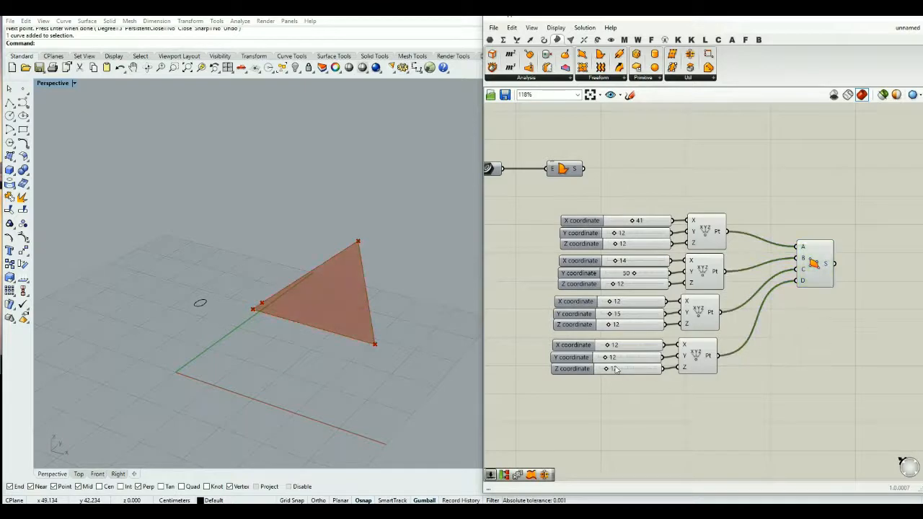
# Step: Set the fourth point's Y coordinate slider to 0 and inspect the surface from several angles
pyautogui.scroll(2, 608, 362)
pyautogui.moveTo(611, 355)
pyautogui.mouseDown()
pyautogui.moveTo(624, 357)
pyautogui.moveTo(597, 357)
pyautogui.mouseUp()
pyautogui.moveTo(339, 357); pyautogui.dragTo(375, 357, button='right')
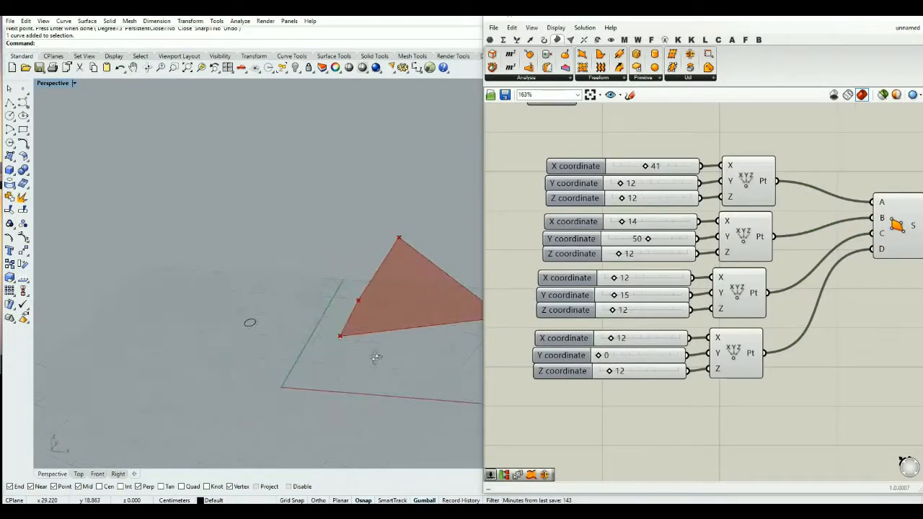
pyautogui.scroll(-3, 321, 272)
pyautogui.moveTo(394, 323); pyautogui.dragTo(353, 344, button='right')
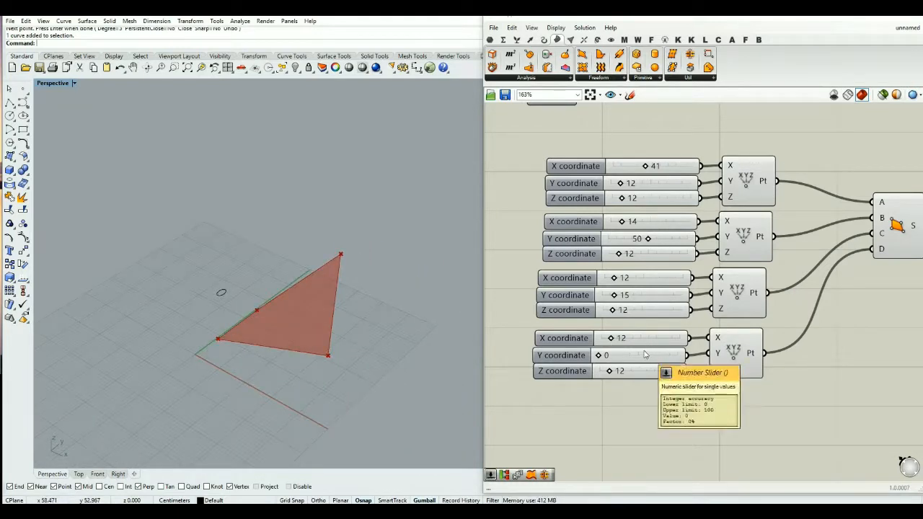
# Step: Set the third point to Y 22 and Z 32, the second point's Y to 55, and the first point to Y 45 and Z 15
pyautogui.moveTo(614, 298); pyautogui.dragTo(629, 310)
pyautogui.moveTo(325, 339); pyautogui.dragTo(358, 339, button='right')
pyautogui.moveTo(647, 240); pyautogui.dragTo(652, 241)
pyautogui.moveTo(621, 197)
pyautogui.mouseDown()
pyautogui.moveTo(642, 200)
pyautogui.moveTo(627, 202)
pyautogui.mouseUp()
pyautogui.moveTo(382, 310); pyautogui.dragTo(393, 276, button='right')
pyautogui.moveTo(626, 186); pyautogui.dragTo(650, 186)
pyautogui.moveTo(398, 280); pyautogui.dragTo(348, 308, button='right')
pyautogui.scroll(-1, 727, 344)
pyautogui.moveTo(827, 350); pyautogui.dragTo(770, 346, button='right')
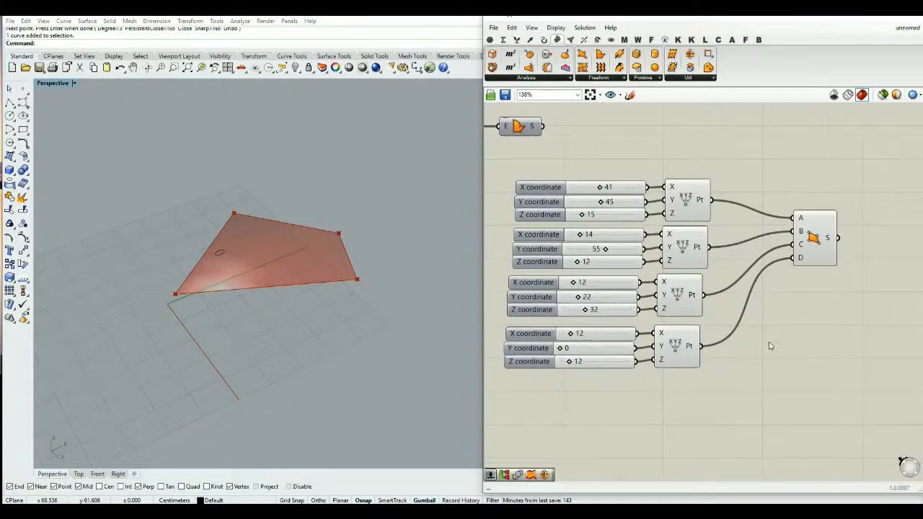
# Step: Group all the coordinate sliders, the four Construct Point components and the 4Point Surface
pyautogui.moveTo(815, 190); pyautogui.dragTo(543, 426)
pyautogui.middleClick(585, 386)
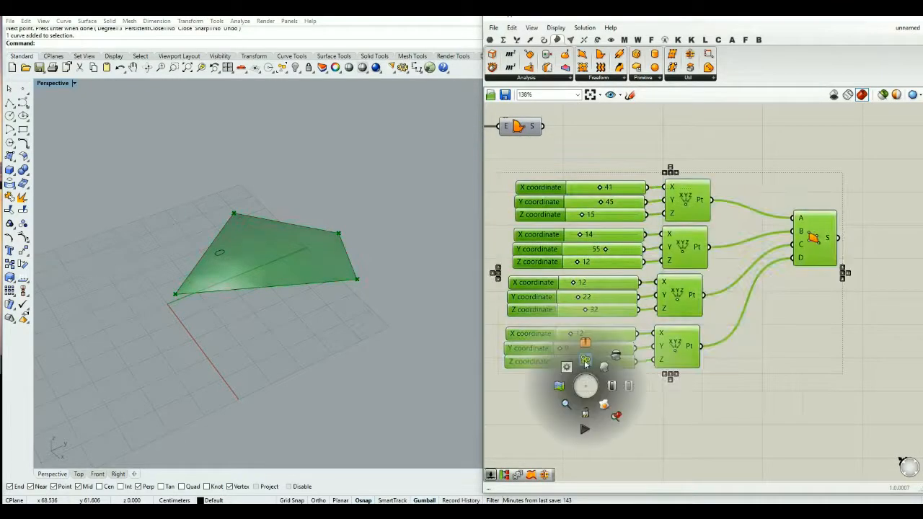
pyautogui.click(588, 355)
pyautogui.click(778, 397)
pyautogui.scroll(-2, 782, 355)
pyautogui.moveTo(783, 342); pyautogui.dragTo(725, 362, button='right')
pyautogui.click(718, 364)
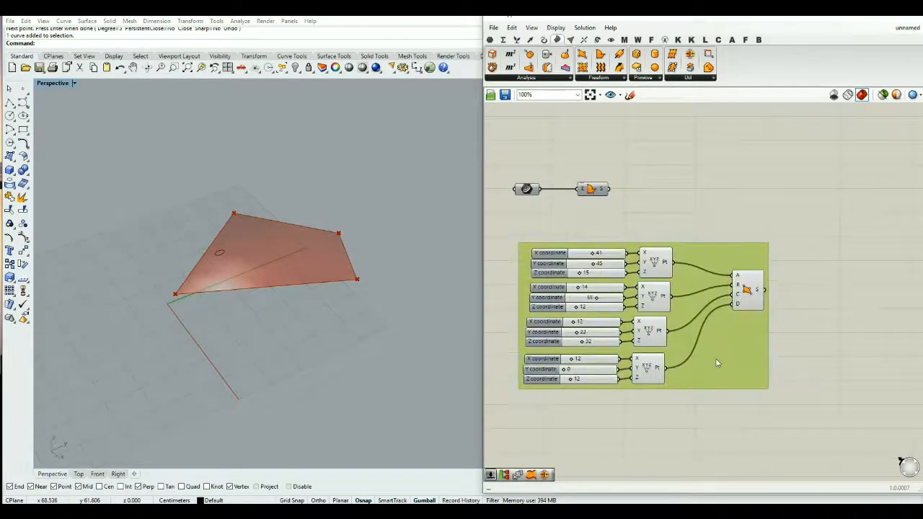
# Step: Turn off the preview of the 4Point Surface component
pyautogui.click(756, 282)
pyautogui.middleClick(755, 280)
pyautogui.click(777, 264)
pyautogui.click(829, 251)
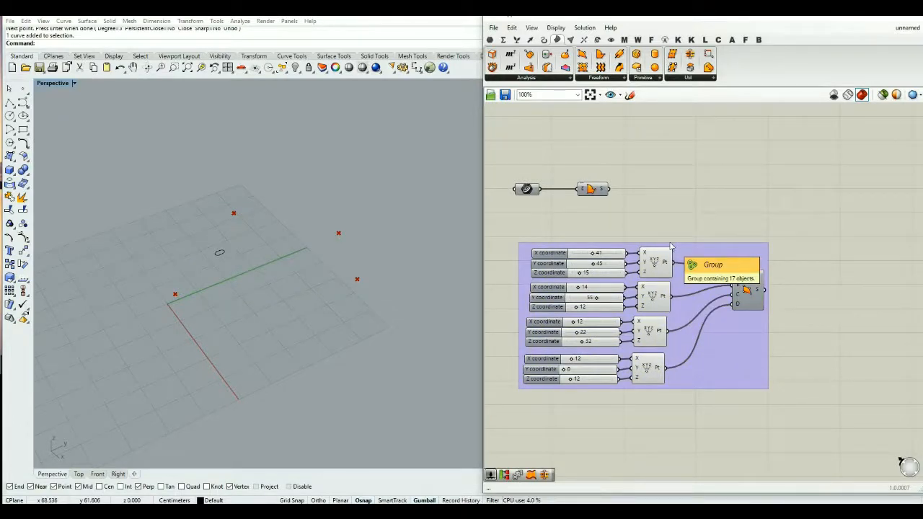
# Step: Turn off the preview of all the grouped components and delete the small closed curve from the Rhino model
pyautogui.moveTo(640, 268); pyautogui.dragTo(644, 264, button='right')
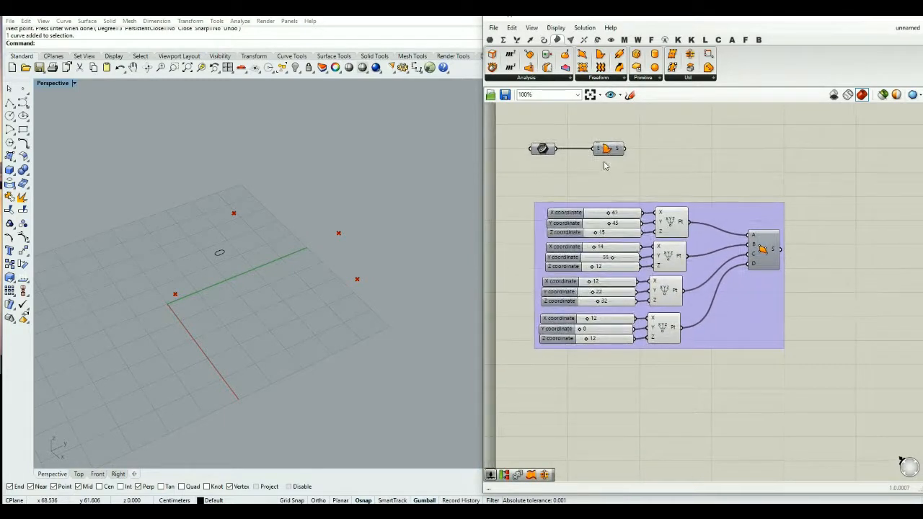
pyautogui.moveTo(831, 183); pyautogui.dragTo(573, 363)
pyautogui.middleClick(573, 363)
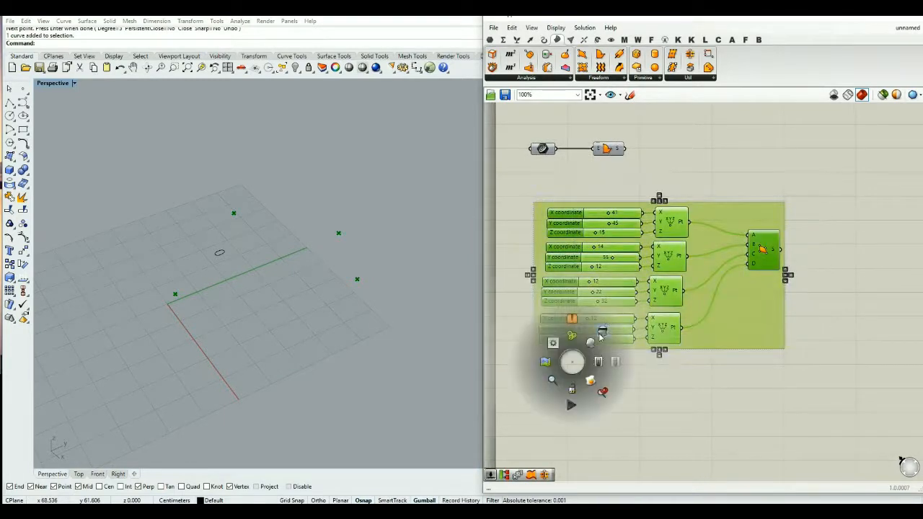
pyautogui.click(603, 332)
pyautogui.click(516, 310)
pyautogui.press('Delete')
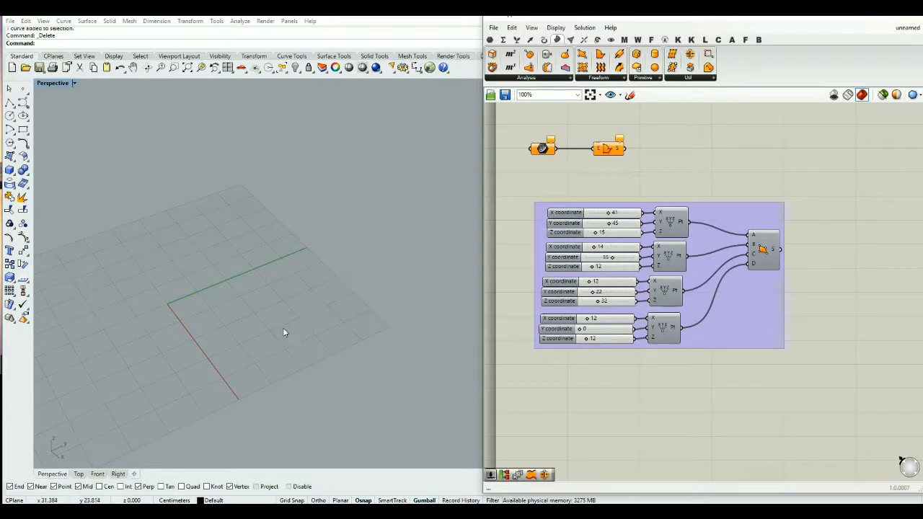
# Step: Place a Rectangular grid component on the empty canvas below the group, leaving room for its inputs
pyautogui.moveTo(725, 379); pyautogui.dragTo(715, 324, button='right')
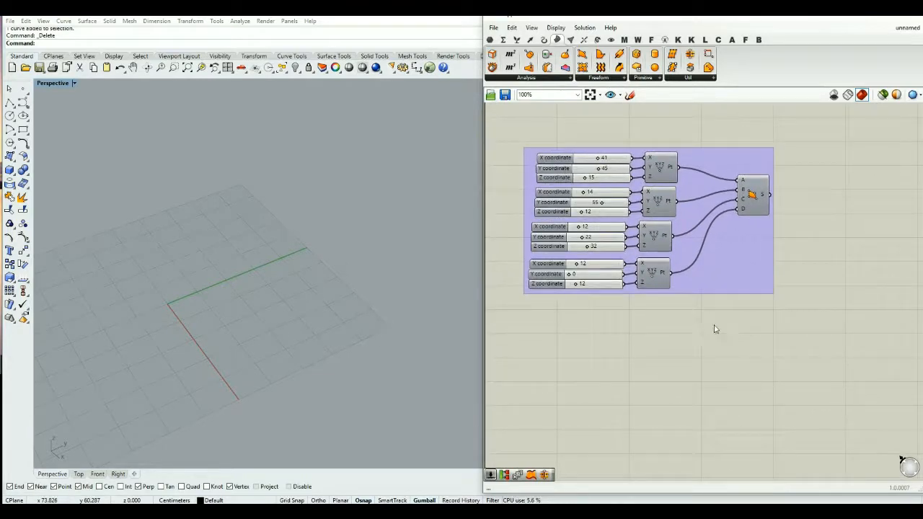
pyautogui.doubleClick(713, 381)
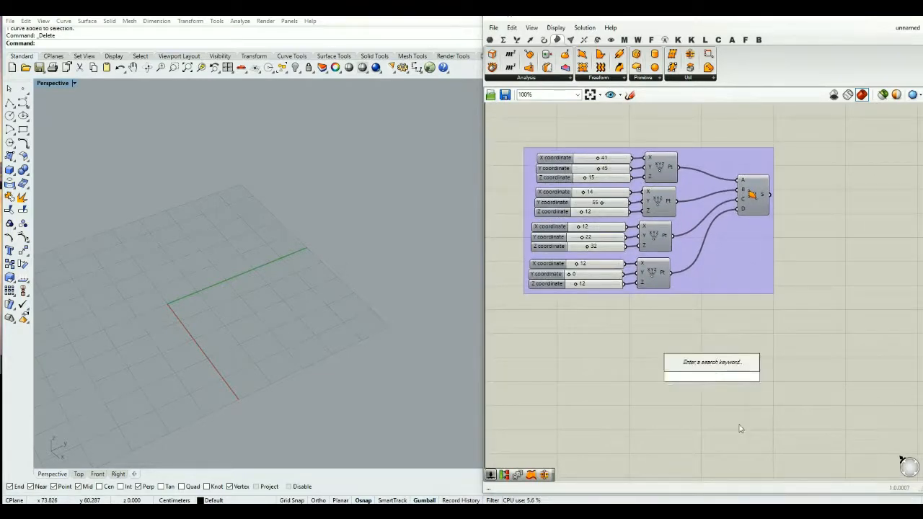
pyautogui.click(624, 360)
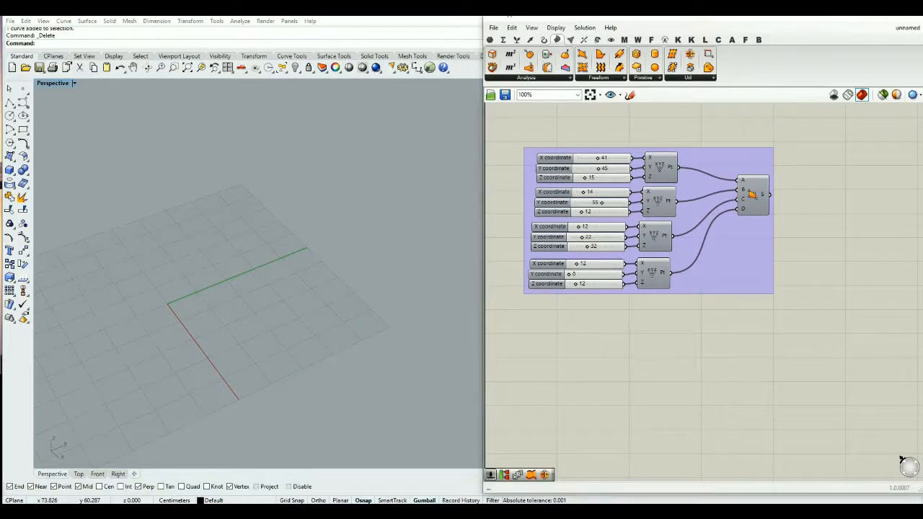
pyautogui.click(530, 41)
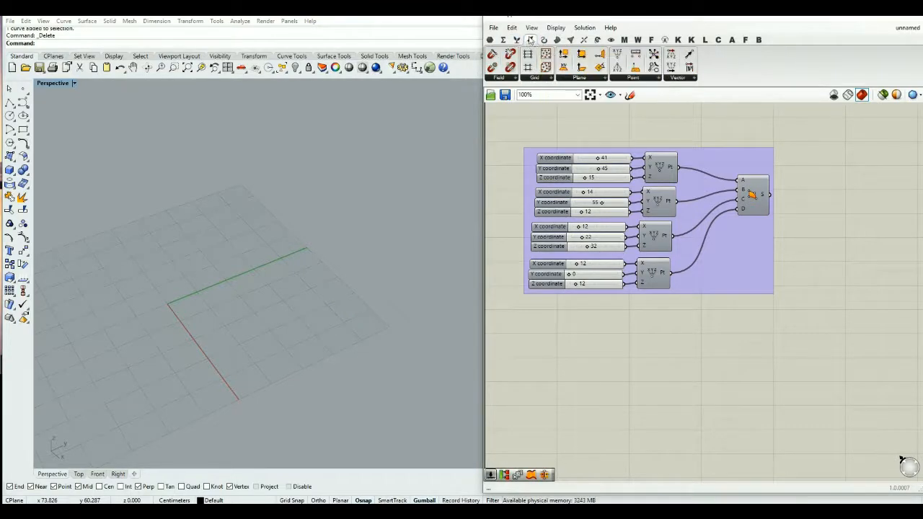
pyautogui.click(538, 78)
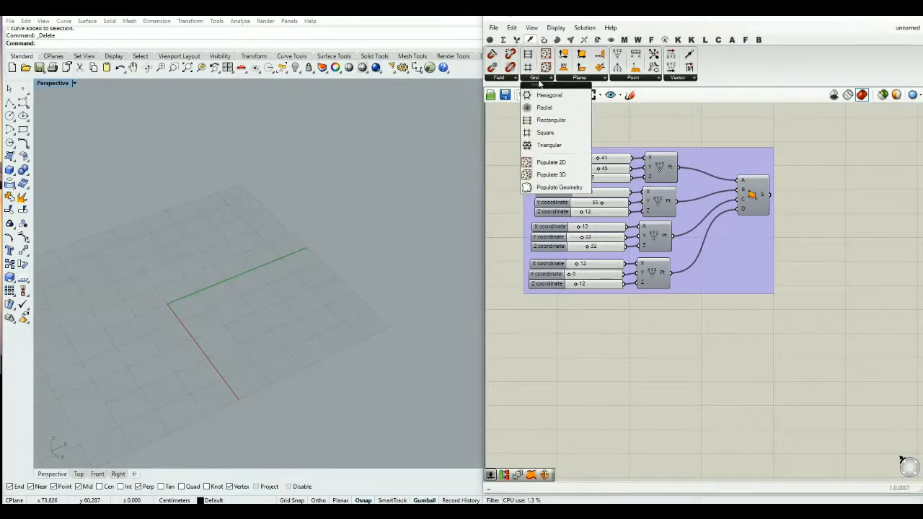
pyautogui.click(548, 121)
pyautogui.click(606, 390)
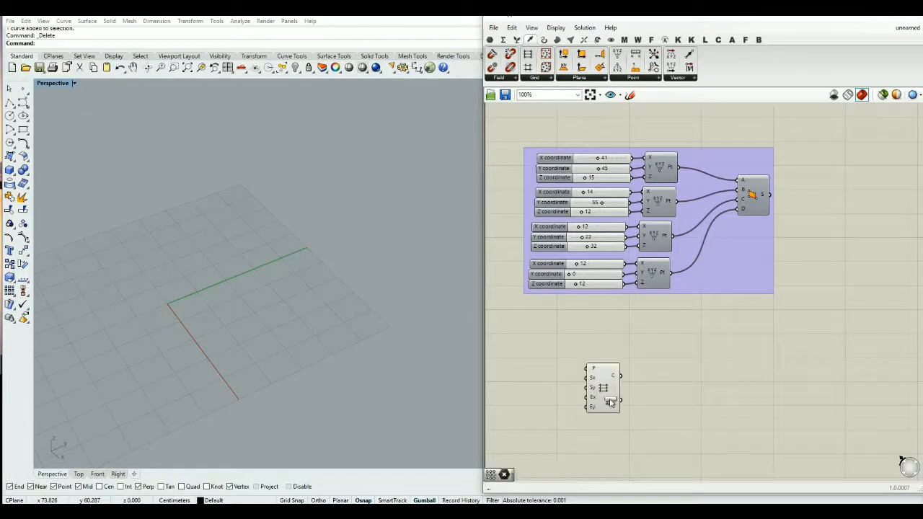
pyautogui.moveTo(604, 403); pyautogui.dragTo(640, 399)
pyautogui.moveTo(352, 383); pyautogui.dragTo(269, 377, button='right')
pyautogui.scroll(3, 263, 382)
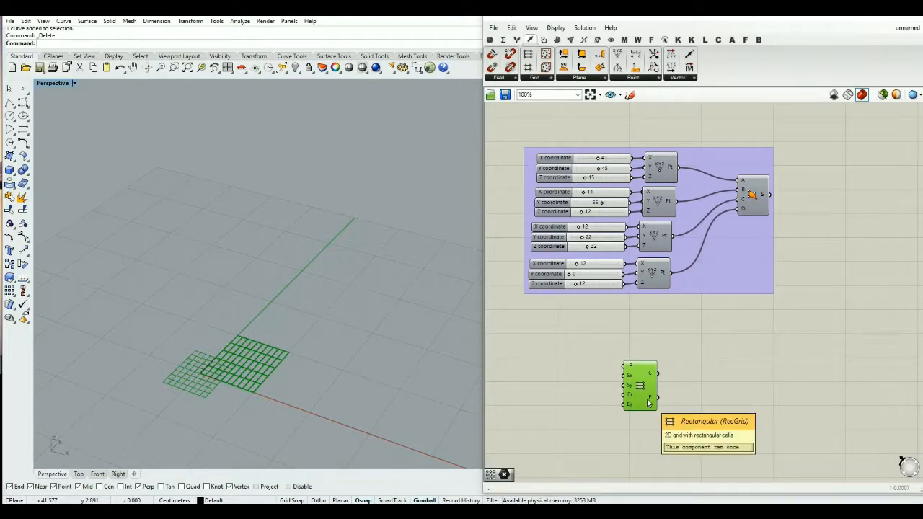
pyautogui.moveTo(647, 398); pyautogui.dragTo(700, 380)
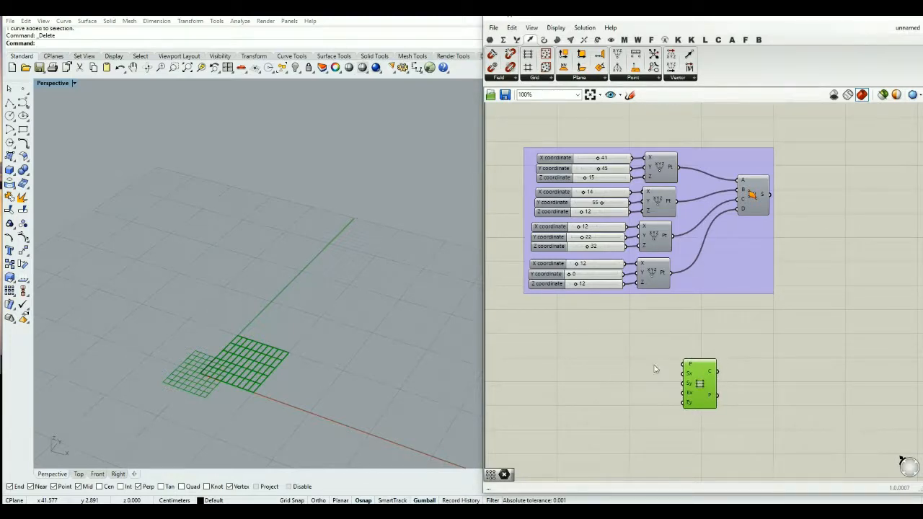
# Step: Place a point object in the Rhino Perspective view, away from the origin and the previewed grid
pyautogui.click(23, 88)
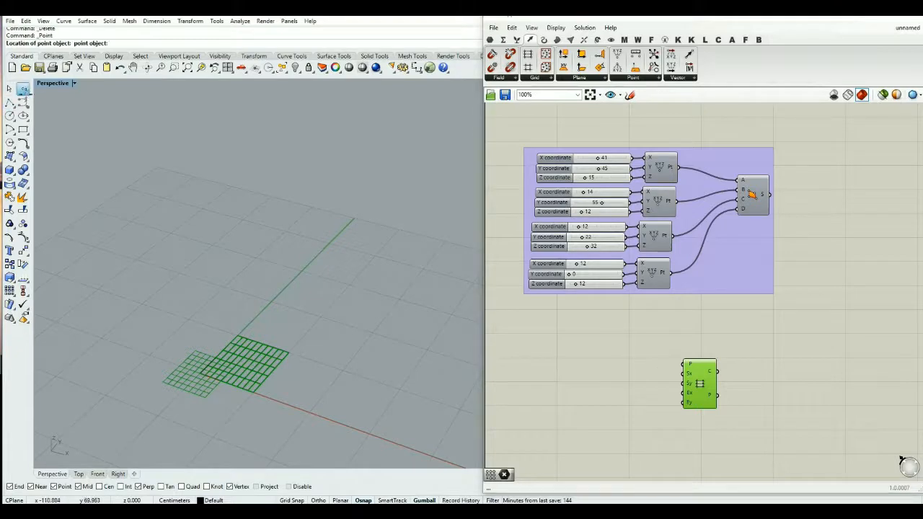
pyautogui.click(174, 289)
pyautogui.click(173, 288)
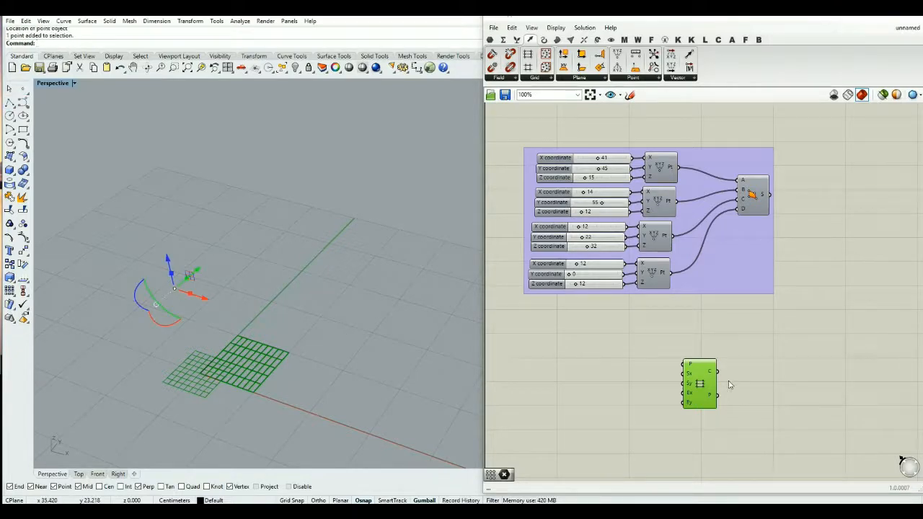
# Step: Add a Point parameter, reference the new Rhino point in it and wire it to the P input of the Rectangular grid
pyautogui.click(490, 39)
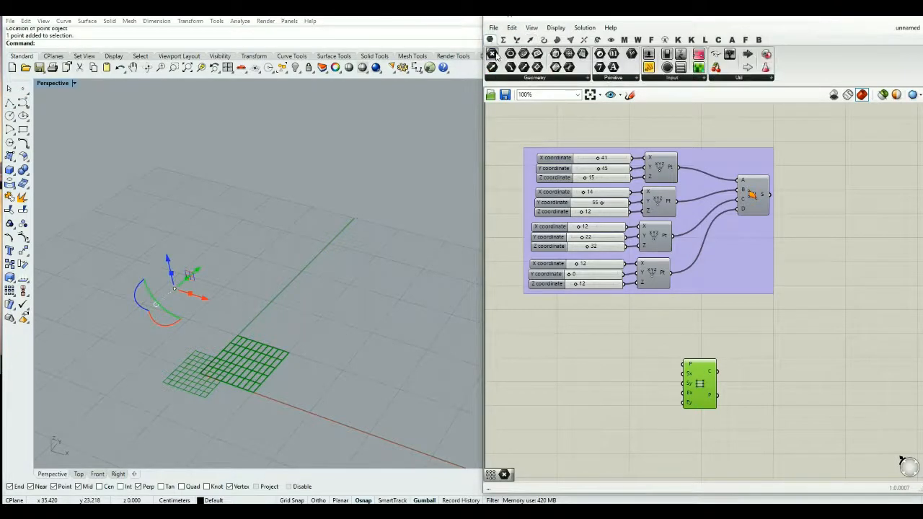
pyautogui.moveTo(662, 381); pyautogui.dragTo(635, 366)
pyautogui.rightClick(632, 364)
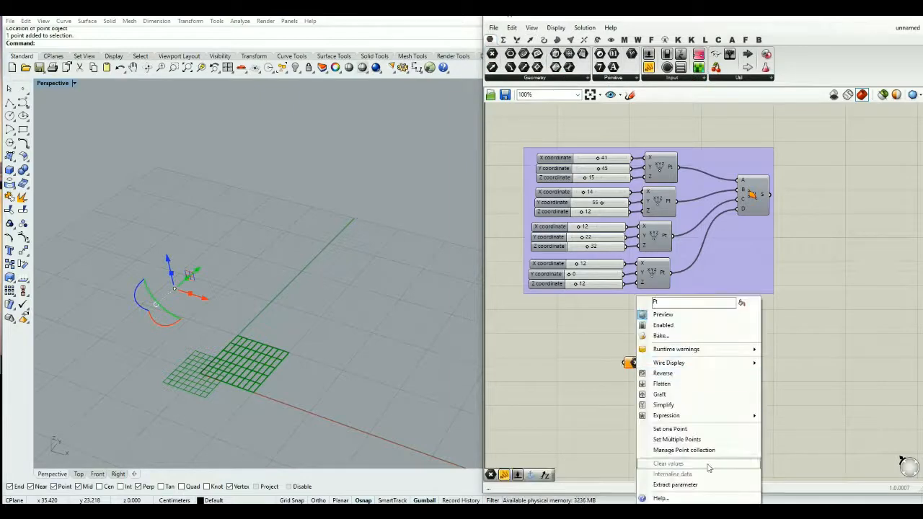
pyautogui.click(671, 430)
pyautogui.click(175, 288)
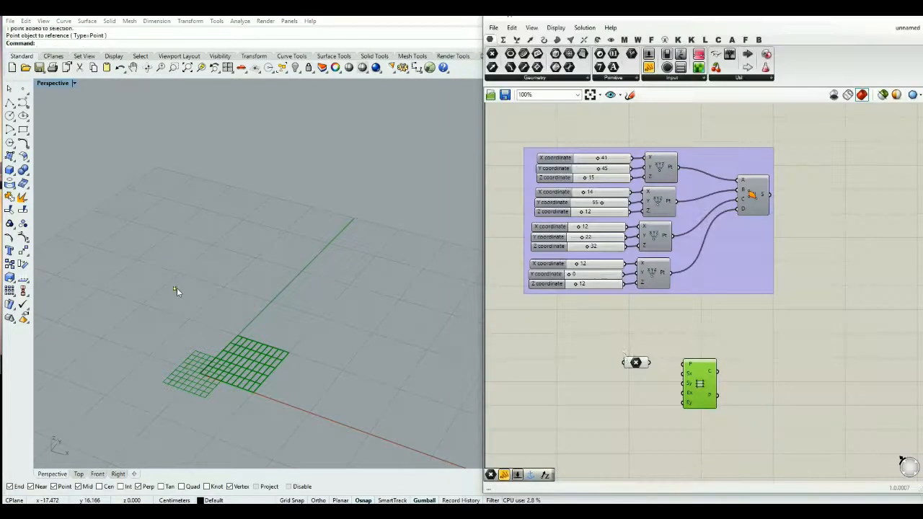
pyautogui.moveTo(649, 363); pyautogui.dragTo(710, 386)
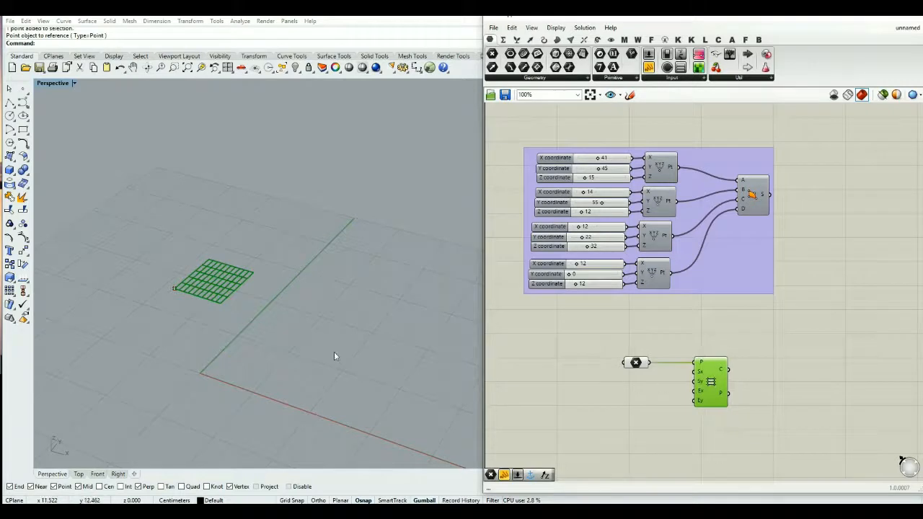
# Step: Show the rectangular grid from the Top view in Rhino, filling the viewport
pyautogui.click(79, 475)
pyautogui.scroll(4, 385, 220)
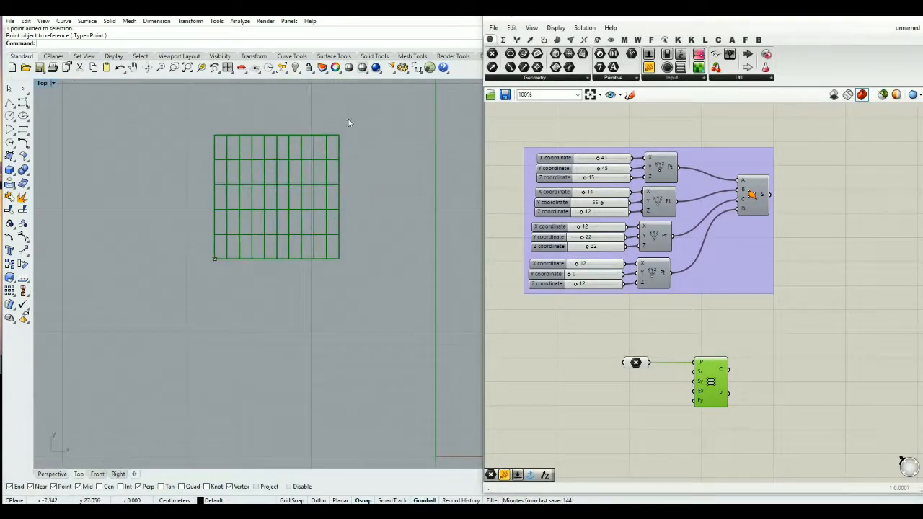
pyautogui.moveTo(327, 188); pyautogui.dragTo(307, 231, button='right')
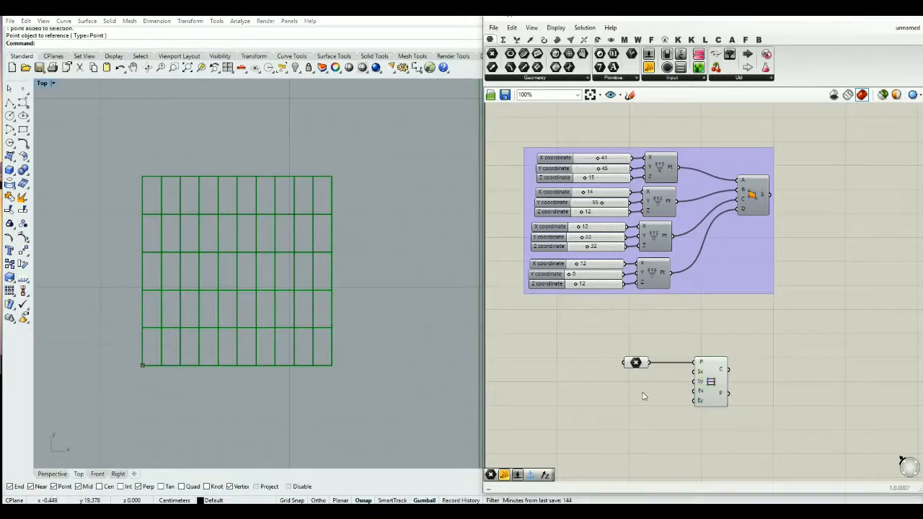
pyautogui.click(644, 396)
# Step: Add a number slider with value 2 and wire it to the Sx input of the Rectangular grid
pyautogui.scroll(1, 671, 388)
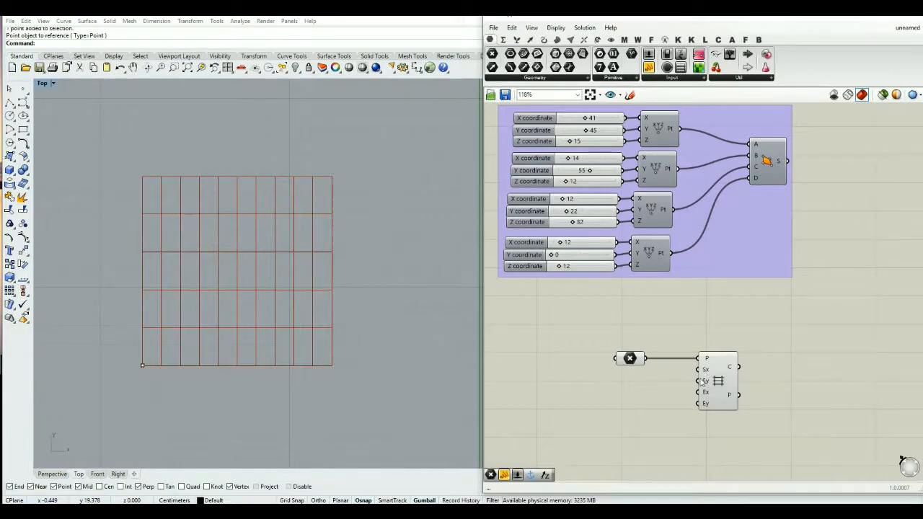
pyautogui.doubleClick(636, 384)
pyautogui.write('2')
pyautogui.press('Return')
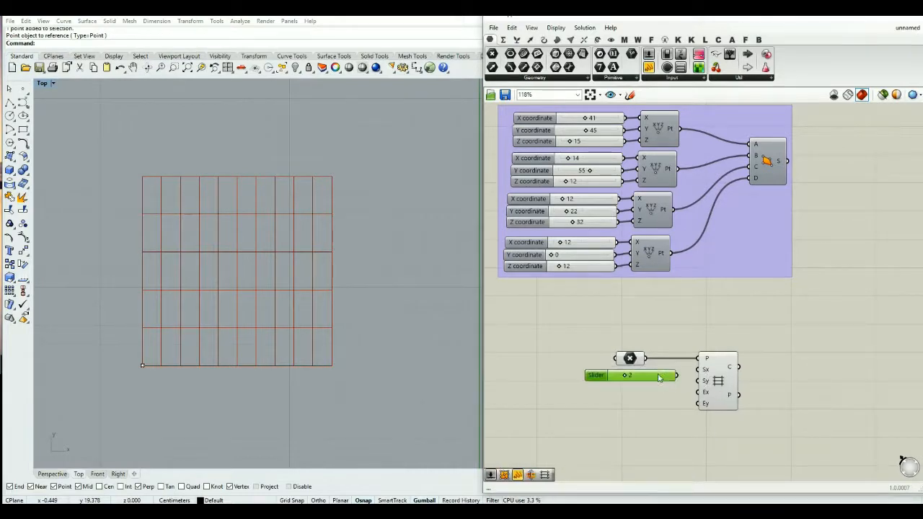
pyautogui.moveTo(703, 376); pyautogui.dragTo(676, 375)
# Step: Add a number slider with value 5 and wire it to the Sy input of the Rectangular grid
pyautogui.doubleClick(660, 394)
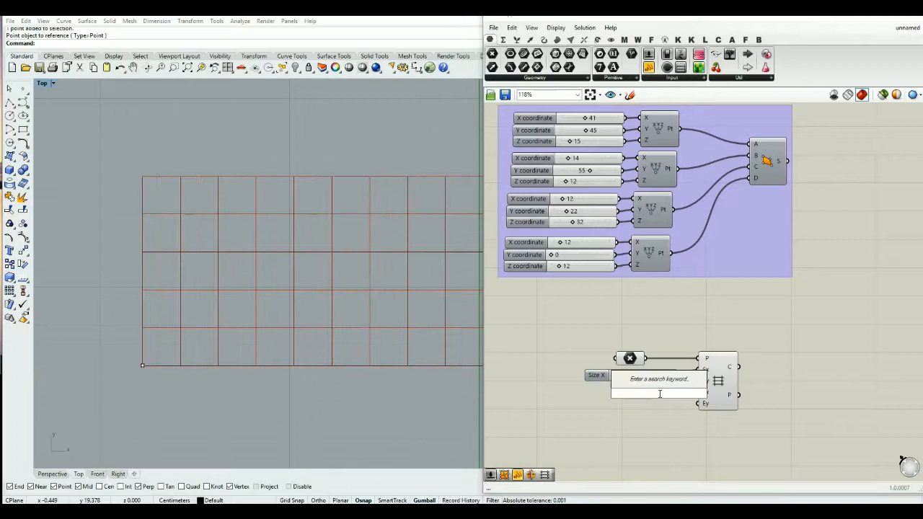
pyautogui.write('5')
pyautogui.press('Return')
pyautogui.moveTo(680, 393)
pyautogui.mouseDown()
pyautogui.moveTo(698, 393)
pyautogui.moveTo(670, 388)
pyautogui.mouseUp()
pyautogui.scroll(-4, 295, 401)
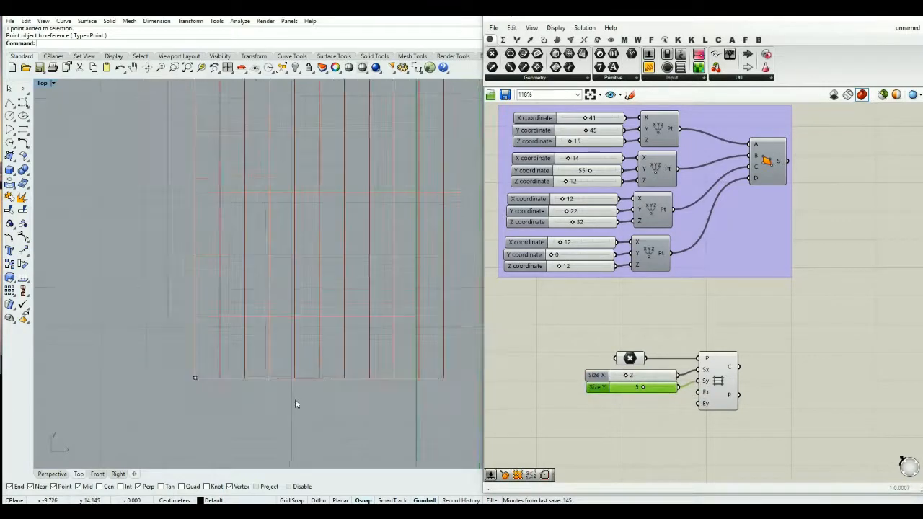
# Step: Set the Size Y slider to 3 and move the Rectangular grid component farther from its input sliders
pyautogui.moveTo(638, 390); pyautogui.dragTo(637, 385)
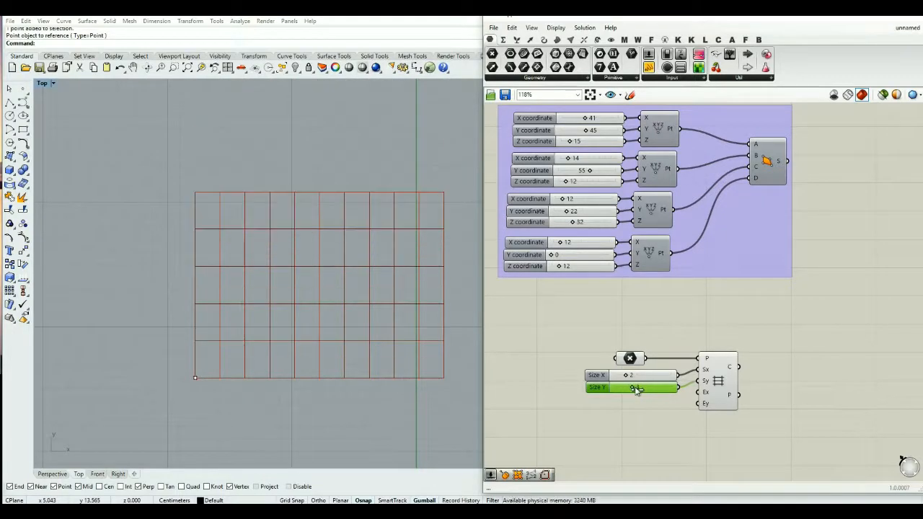
pyautogui.moveTo(399, 376); pyautogui.dragTo(334, 381, button='right')
pyautogui.moveTo(703, 390); pyautogui.dragTo(739, 396)
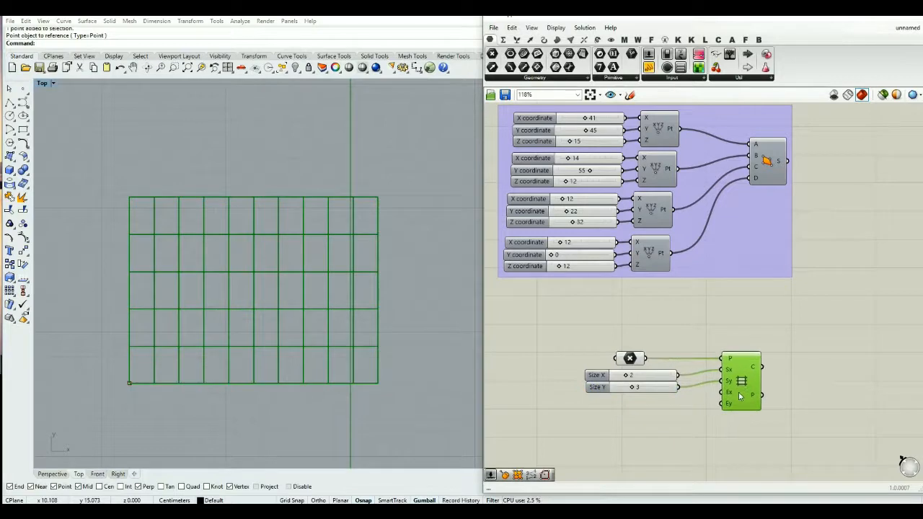
# Step: Add a number slider with value 4 and wire it to the Ex input of the Rectangular grid
pyautogui.scroll(1, 497, 453)
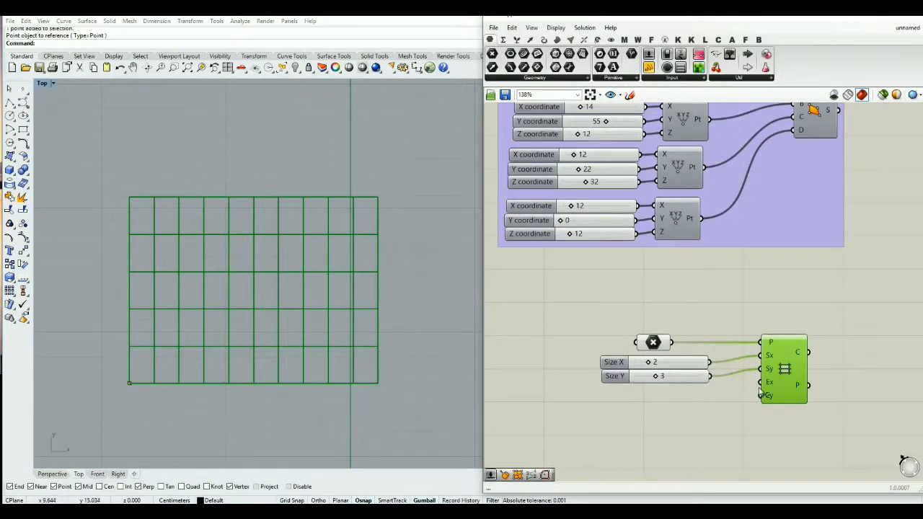
pyautogui.moveTo(768, 388)
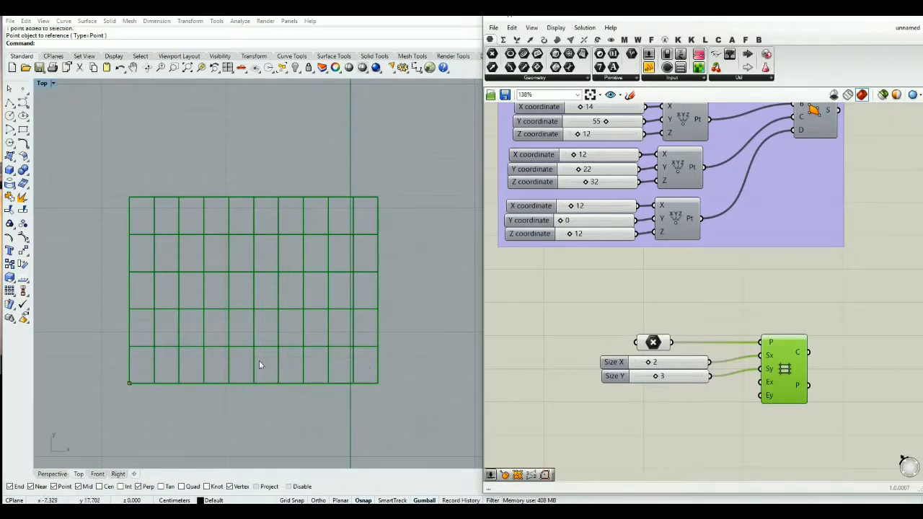
pyautogui.doubleClick(683, 405)
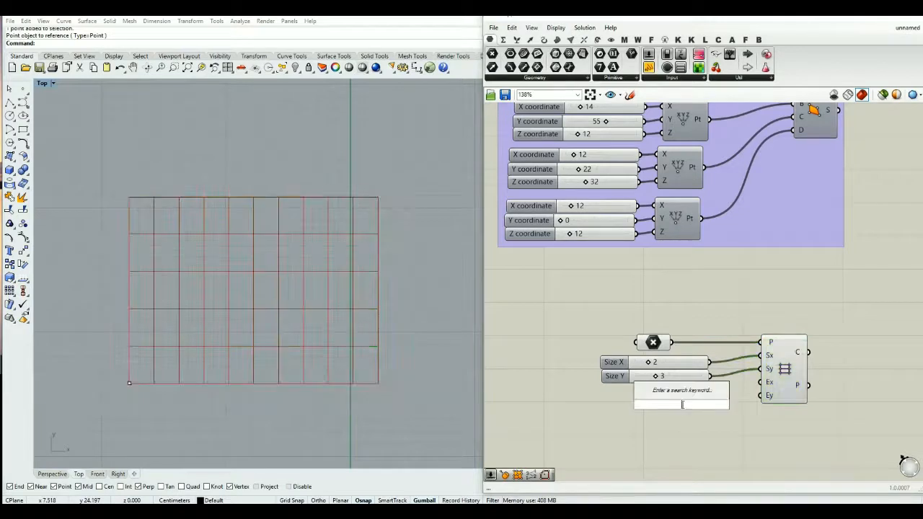
pyautogui.write('4')
pyautogui.press('Return')
pyautogui.moveTo(760, 382); pyautogui.dragTo(690, 397)
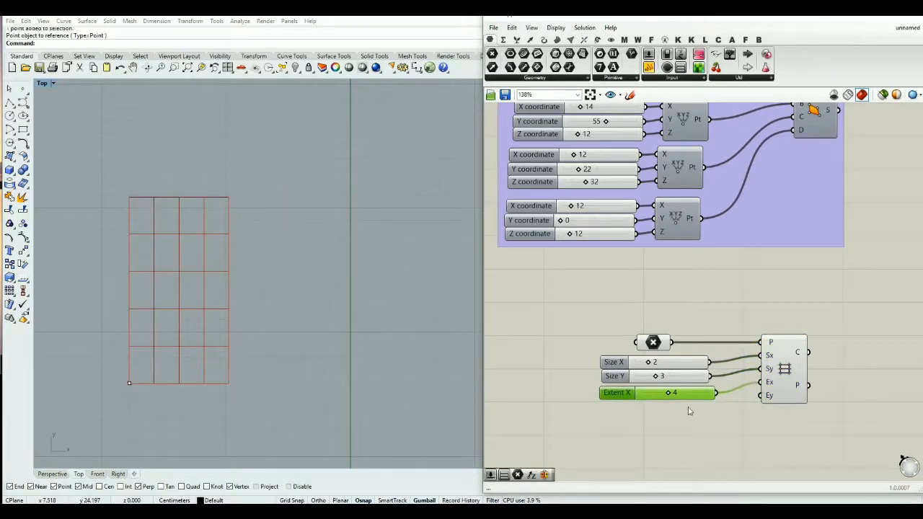
# Step: Add another number slider with value 8 below the Extent X slider
pyautogui.click(689, 416)
pyautogui.doubleClick(689, 416)
pyautogui.write('8')
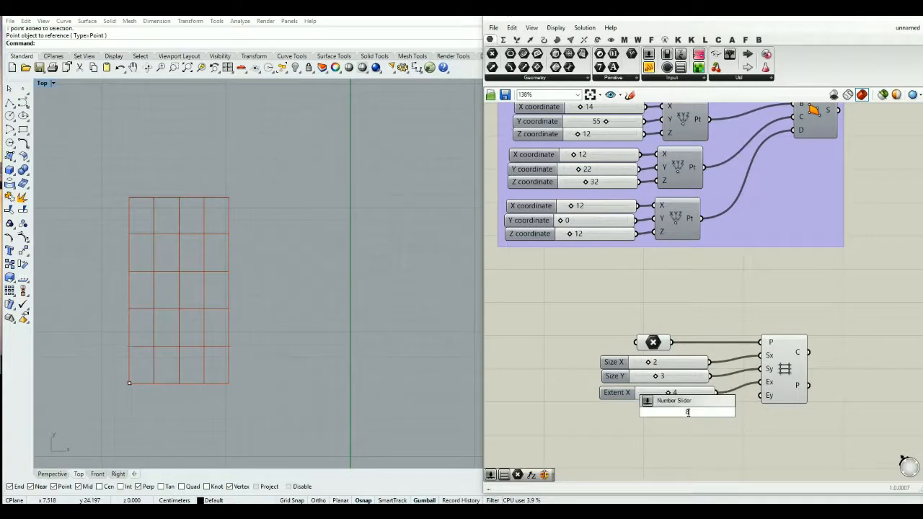
pyautogui.press('Return')
pyautogui.click(696, 415)
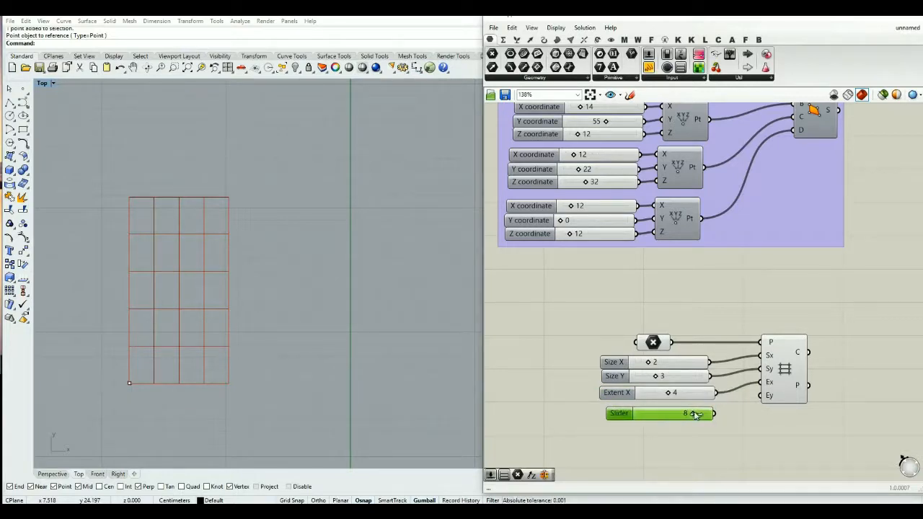
# Step: Wire the new slider to the Ey input of the Rectangular grid, with Extent X at 8 and Extent Y at 4
pyautogui.moveTo(696, 414); pyautogui.dragTo(701, 414)
pyautogui.moveTo(760, 398); pyautogui.dragTo(696, 393)
pyautogui.click(833, 439)
pyautogui.moveTo(820, 415); pyautogui.dragTo(760, 421, button='right')
# Step: Collect the grid's P output in a Point parameter and turn off the preview of the Rectangular grid
pyautogui.moveTo(743, 358)
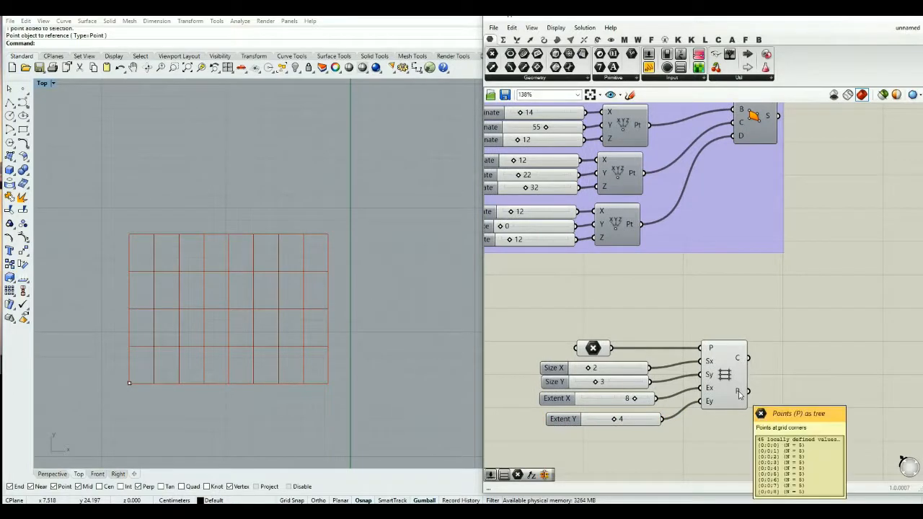
pyautogui.moveTo(492, 54)
pyautogui.mouseDown()
pyautogui.moveTo(726, 277)
pyautogui.moveTo(792, 387)
pyautogui.moveTo(773, 391)
pyautogui.moveTo(796, 394)
pyautogui.mouseUp()
pyautogui.moveTo(752, 325); pyautogui.dragTo(574, 430)
pyautogui.middleClick(620, 444)
pyautogui.click(648, 415)
pyautogui.click(678, 427)
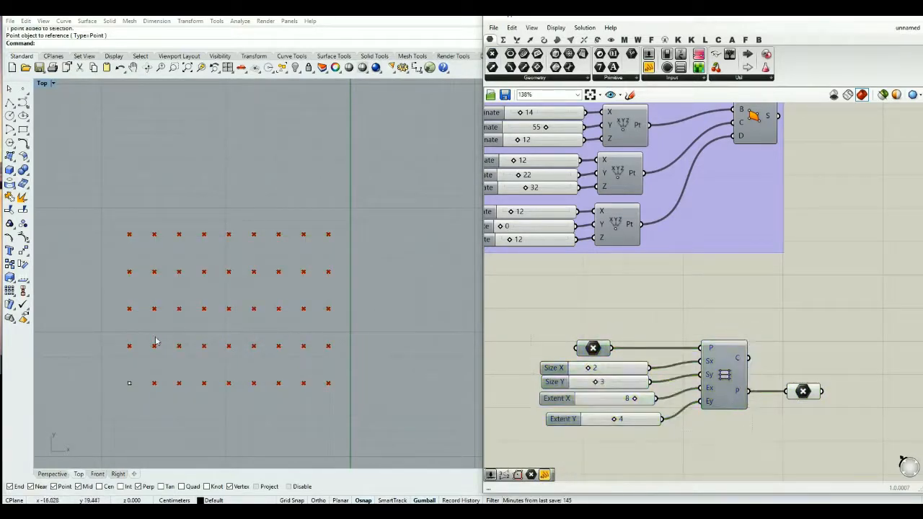
# Step: Hide the referenced base point in Rhino and show the grid points in the Perspective view
pyautogui.click(130, 383)
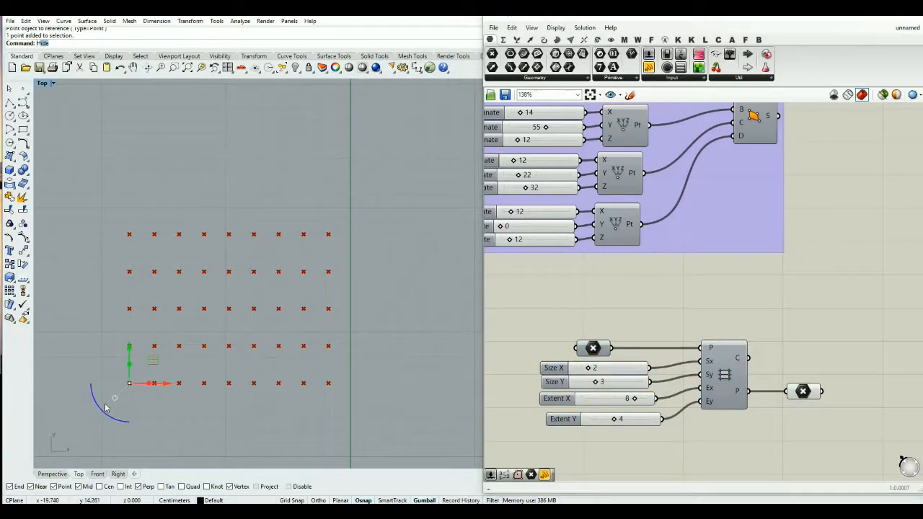
pyautogui.write('Hide')
pyautogui.press('Return')
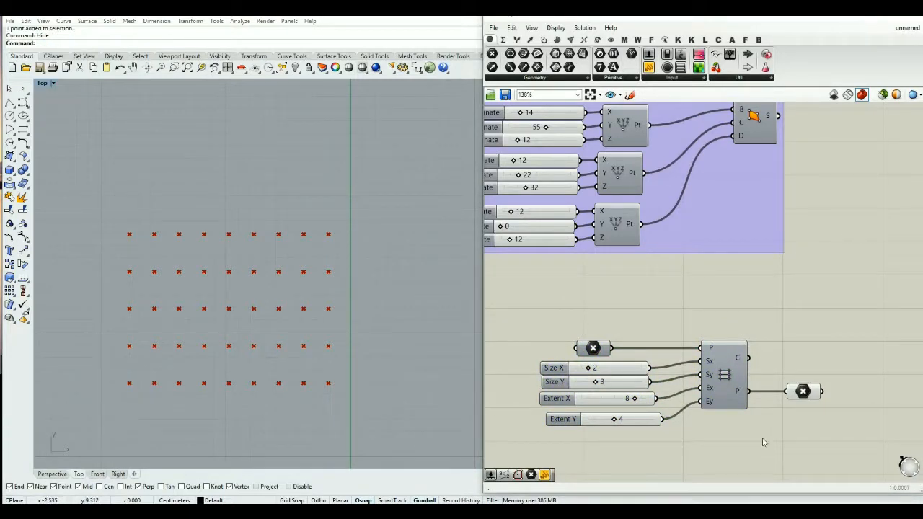
pyautogui.moveTo(764, 446); pyautogui.dragTo(675, 433, button='right')
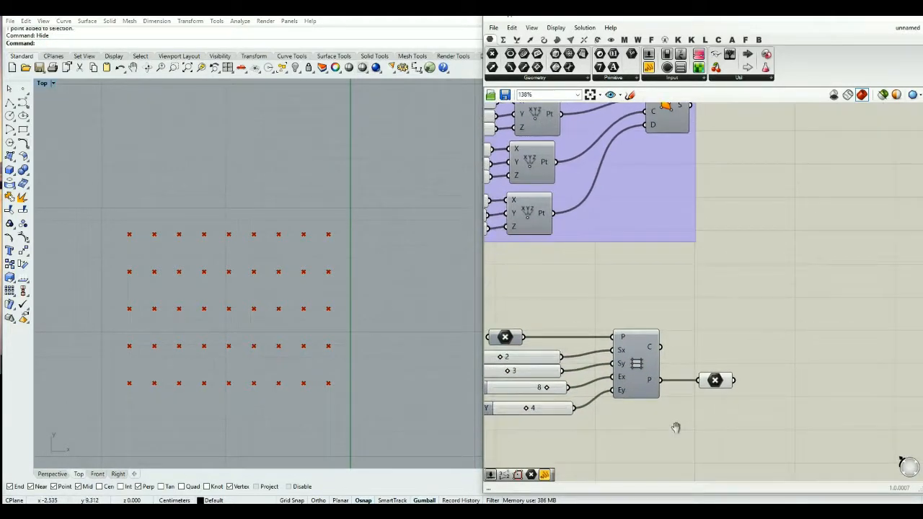
pyautogui.click(62, 474)
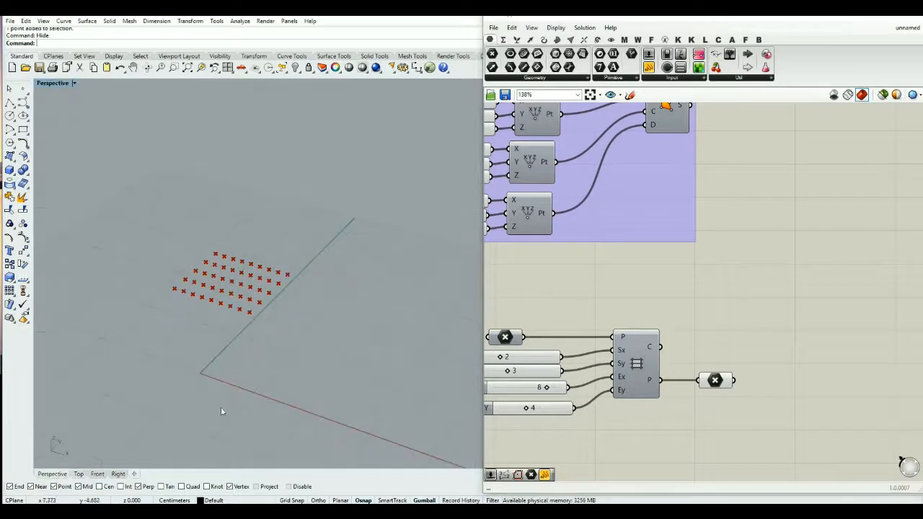
# Step: Add a Surface From Points component and wire the Point parameter to its P input
pyautogui.doubleClick(799, 373)
pyautogui.write('surf')
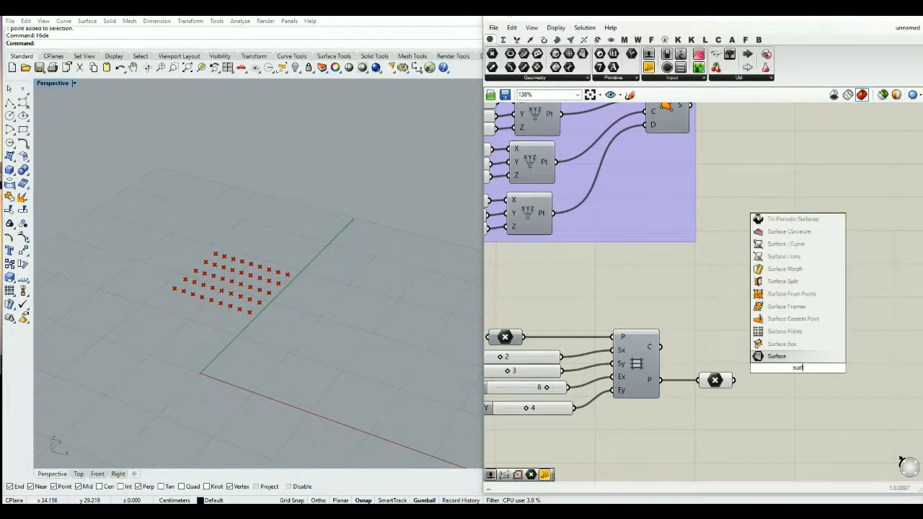
pyautogui.write('ace from')
pyautogui.press('Up')
pyautogui.press('Return')
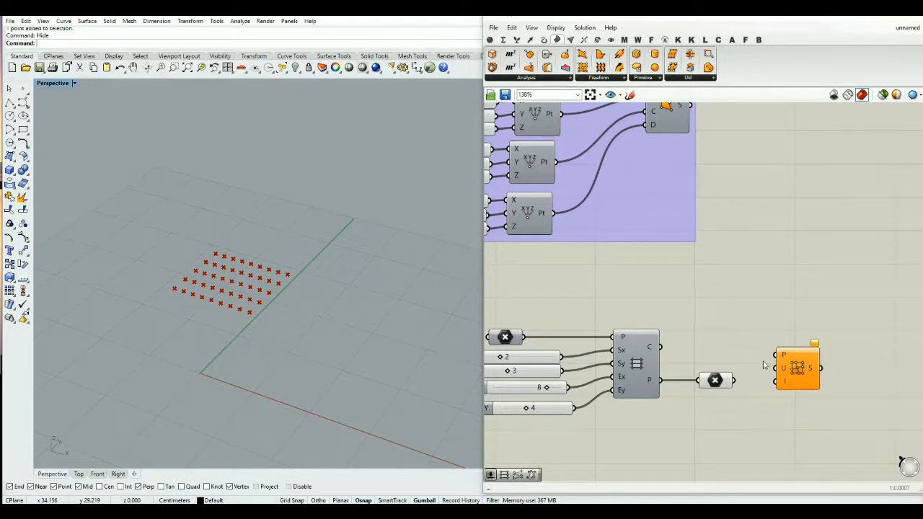
pyautogui.moveTo(735, 381); pyautogui.dragTo(813, 395)
# Step: Wire the Extent X slider to the U input of Surface From Points and offset that input by one with an expression
pyautogui.moveTo(778, 395); pyautogui.dragTo(806, 357, button='right')
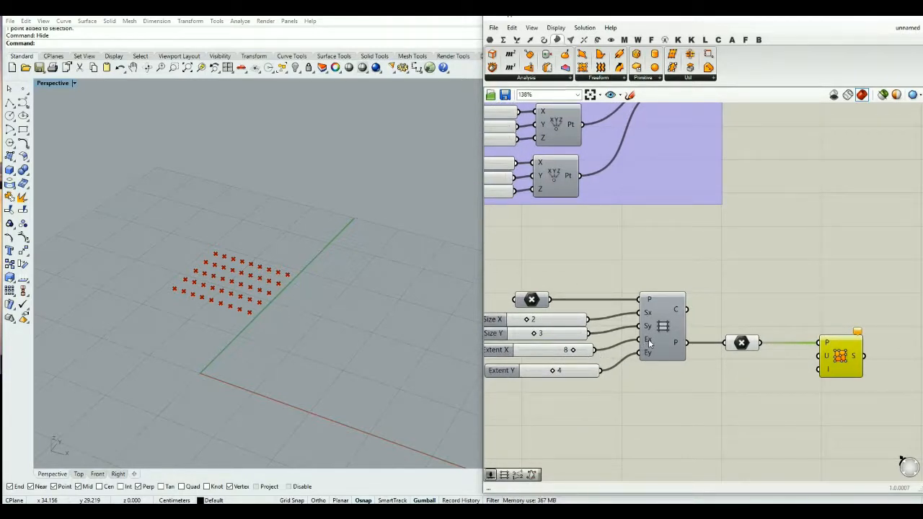
pyautogui.moveTo(595, 350); pyautogui.dragTo(819, 356)
pyautogui.rightClick(825, 360)
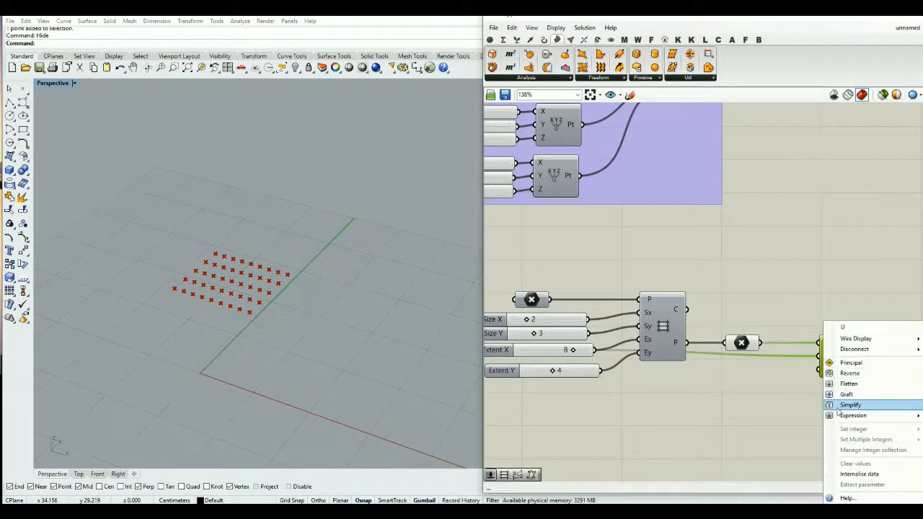
pyautogui.moveTo(837, 416)
pyautogui.click(796, 427)
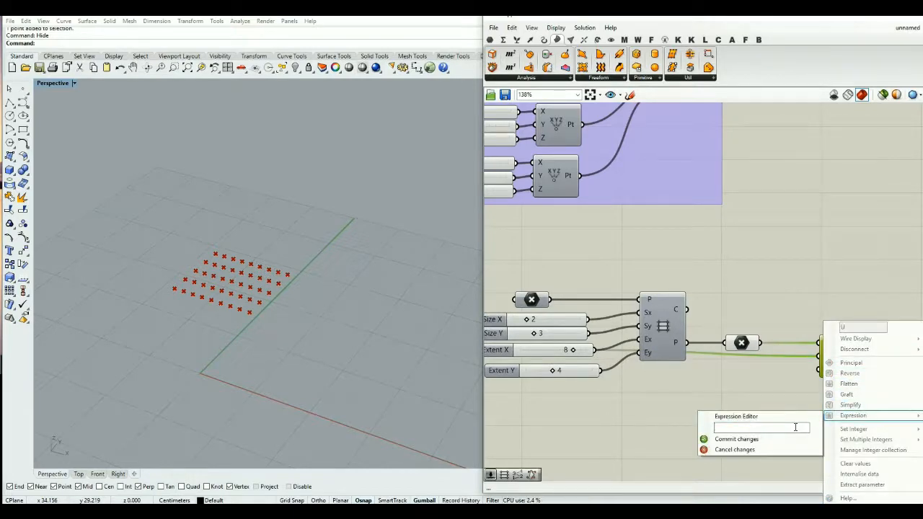
pyautogui.write('x-1')
pyautogui.press('Return')
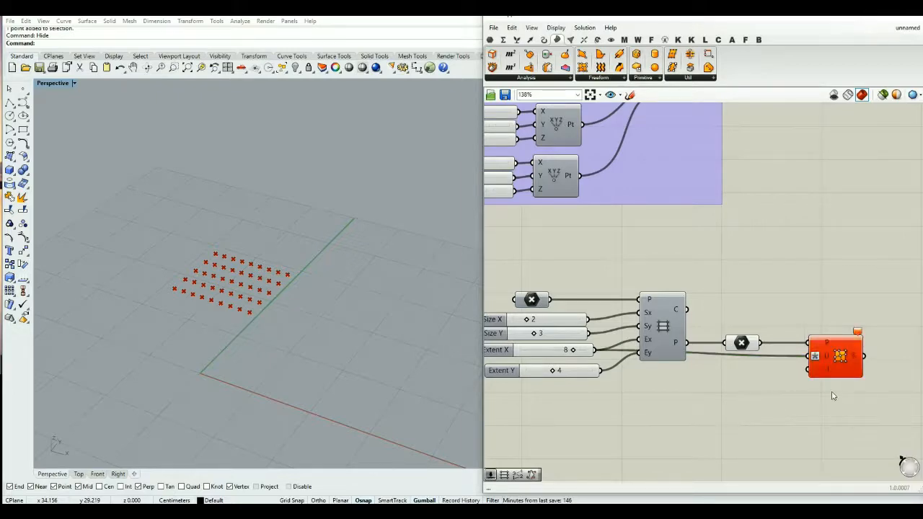
# Step: Flatten the Point parameter that feeds Surface From Points
pyautogui.scroll(-4, 833, 396)
pyautogui.scroll(2, 804, 382)
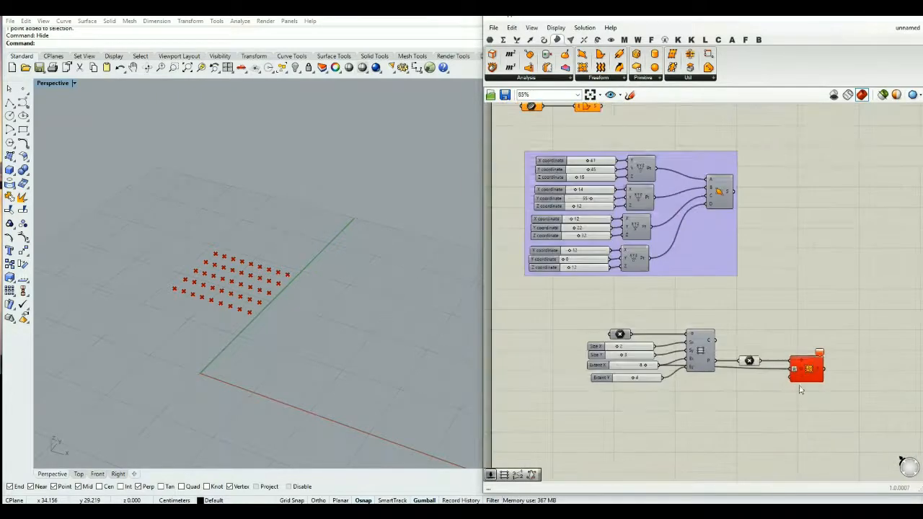
pyautogui.rightClick(749, 363)
pyautogui.click(776, 384)
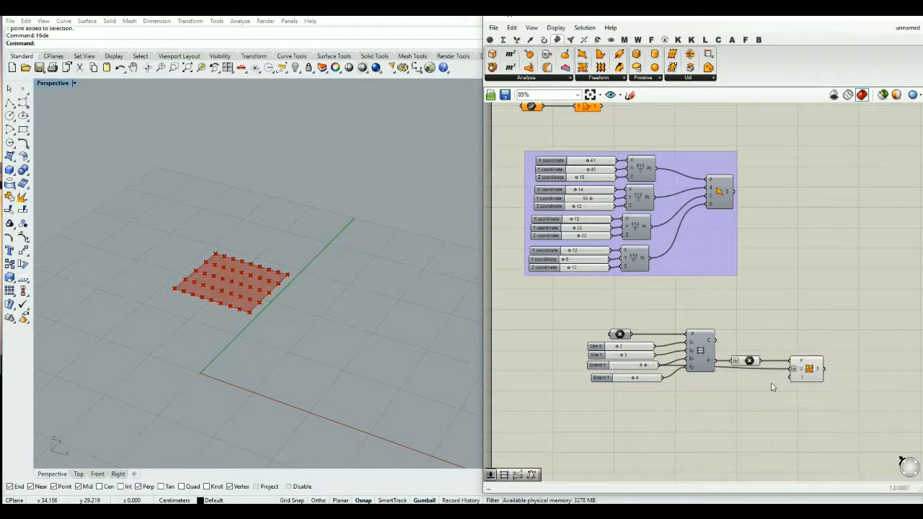
# Step: Move the Surface From Points component farther away from the Point parameter to make room between them
pyautogui.moveTo(805, 333); pyautogui.dragTo(769, 321, button='right')
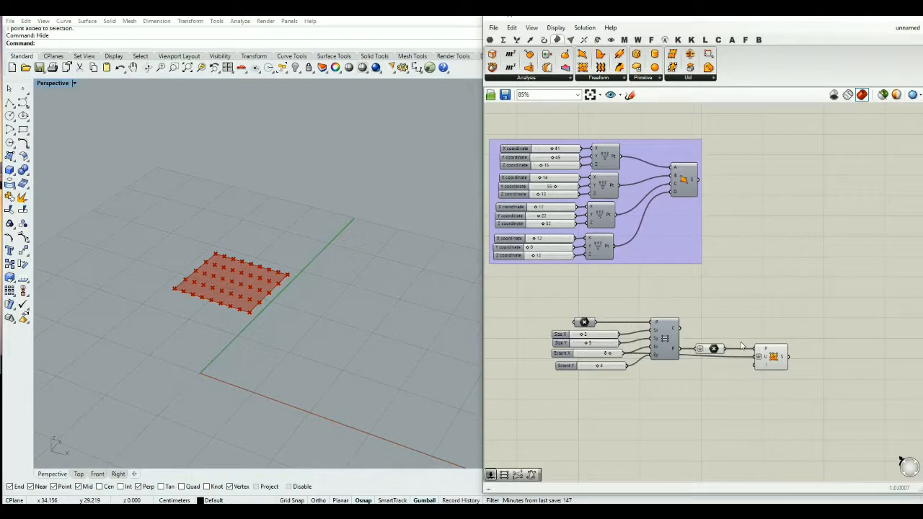
pyautogui.moveTo(751, 373); pyautogui.dragTo(746, 360, button='right')
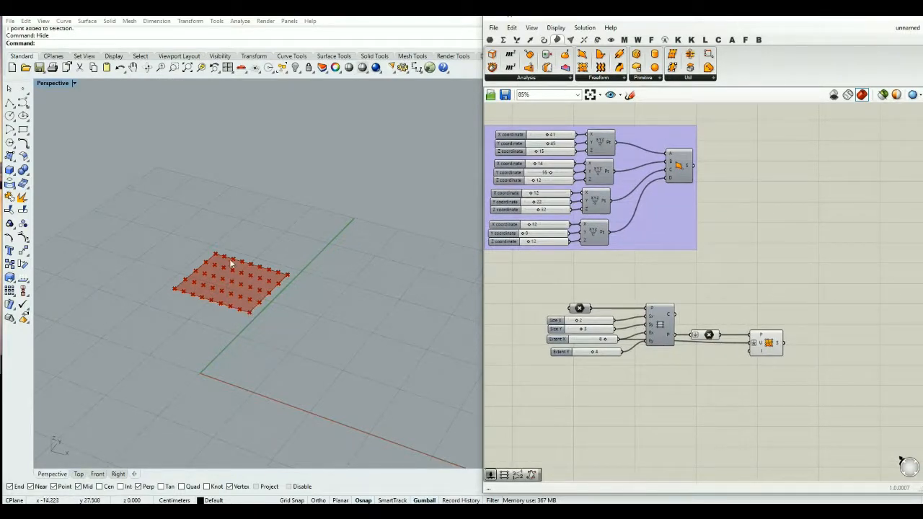
pyautogui.moveTo(369, 358); pyautogui.dragTo(449, 373, button='right')
pyautogui.click(768, 344)
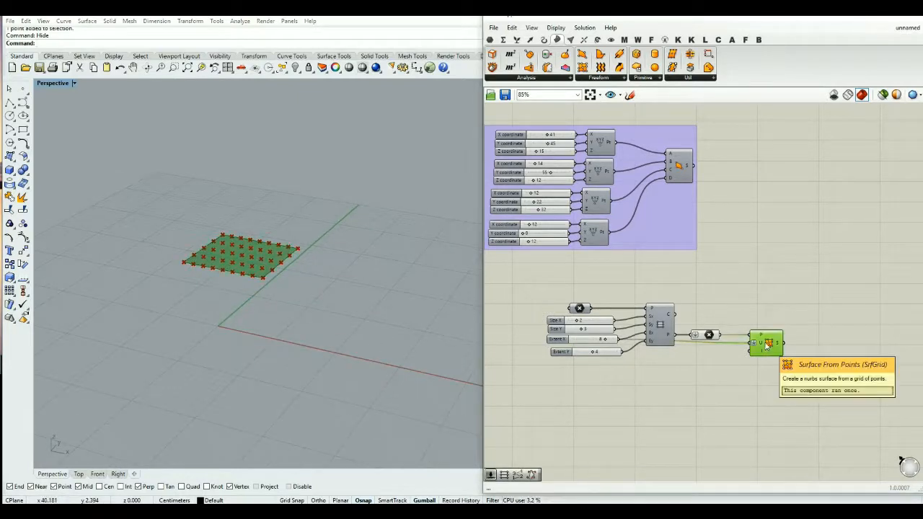
pyautogui.click(769, 381)
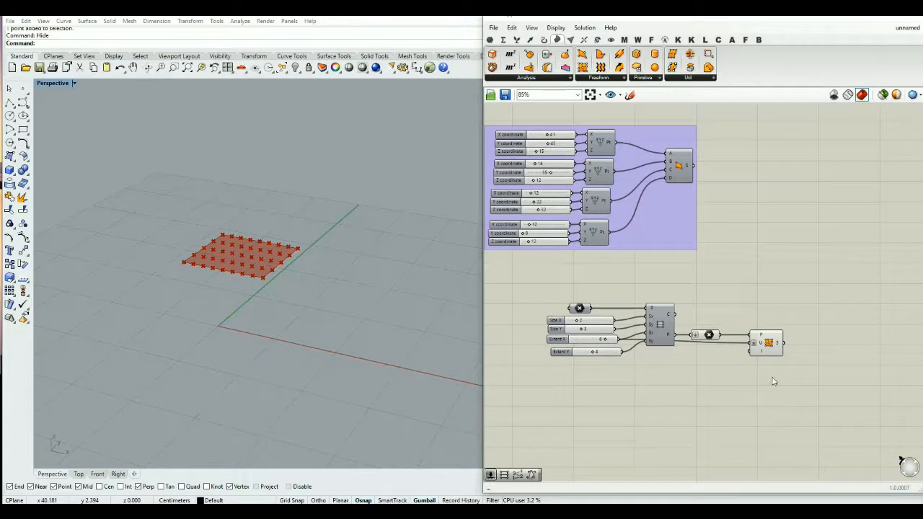
pyautogui.moveTo(773, 381); pyautogui.dragTo(748, 377, button='right')
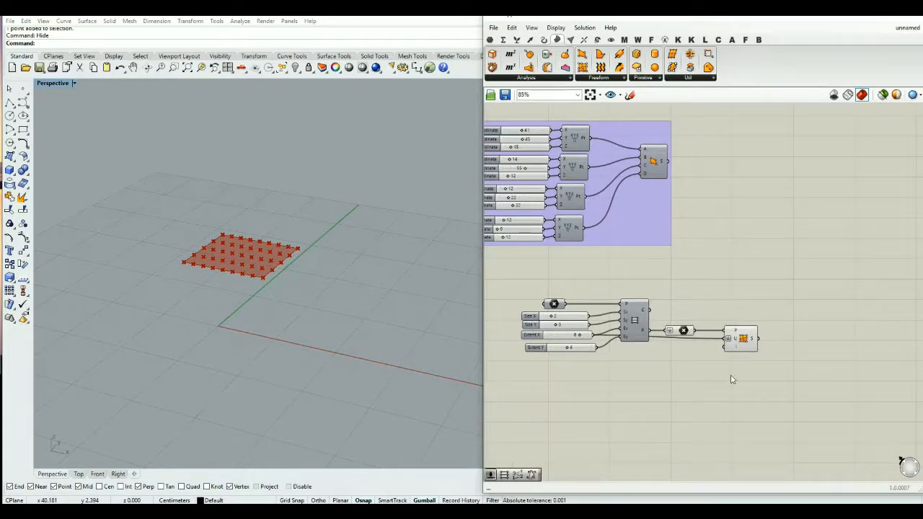
pyautogui.moveTo(745, 339); pyautogui.dragTo(786, 339)
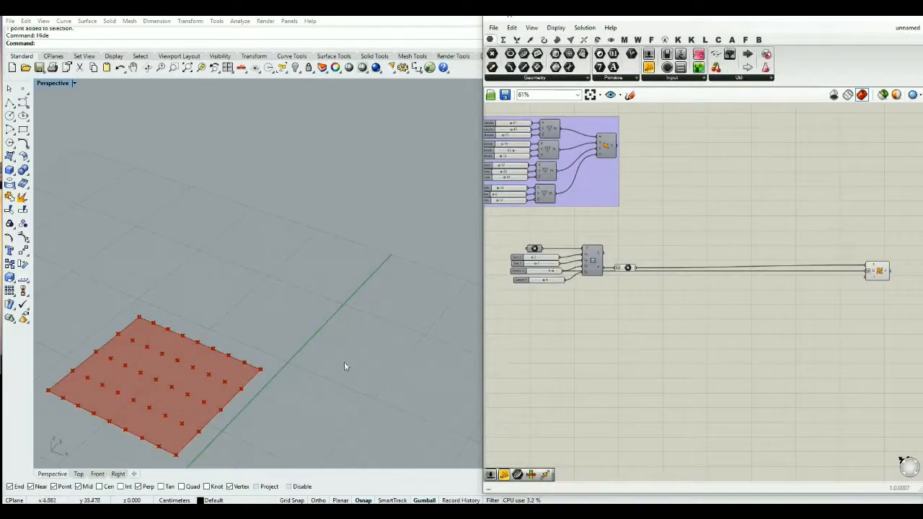
# Step: Add a List Item component above the surface wires and connect the flattened Point parameter to its L input
pyautogui.moveTo(344, 369); pyautogui.dragTo(200, 383, button='right')
pyautogui.scroll(5, 212, 425)
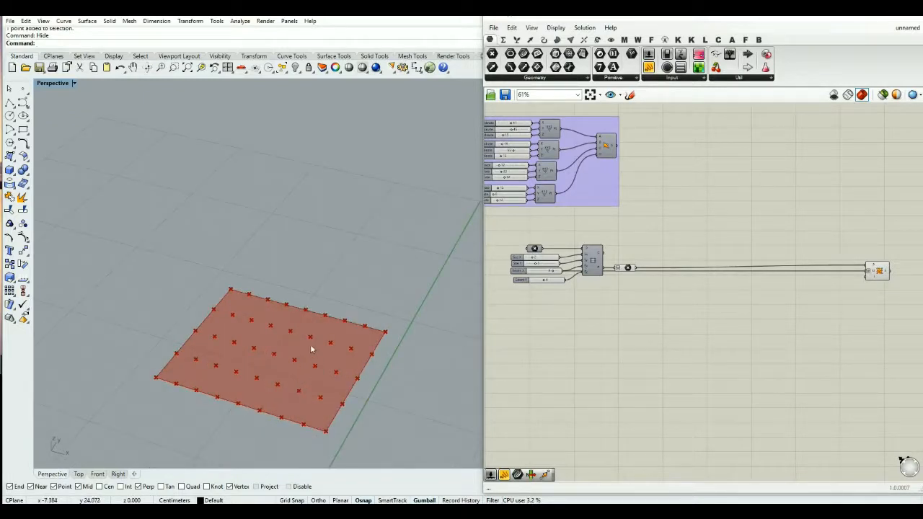
pyautogui.moveTo(197, 396); pyautogui.dragTo(205, 319, button='right')
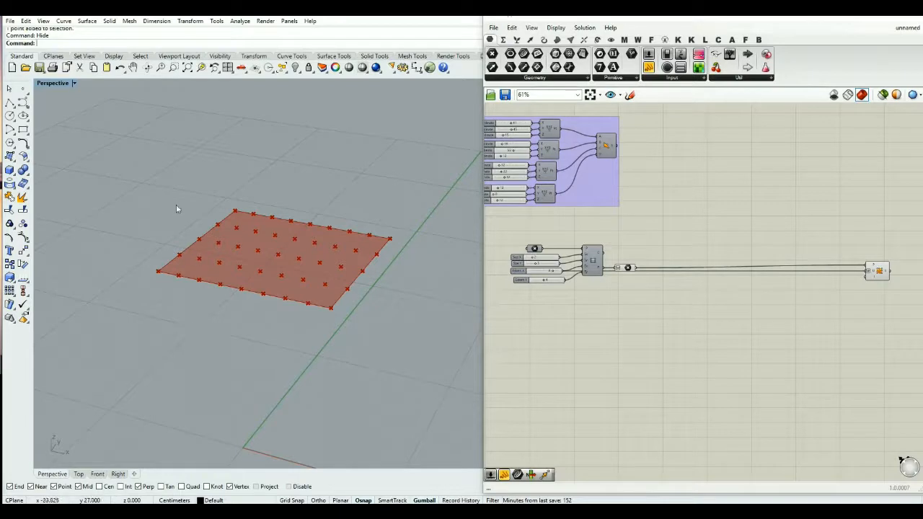
pyautogui.scroll(1, 638, 260)
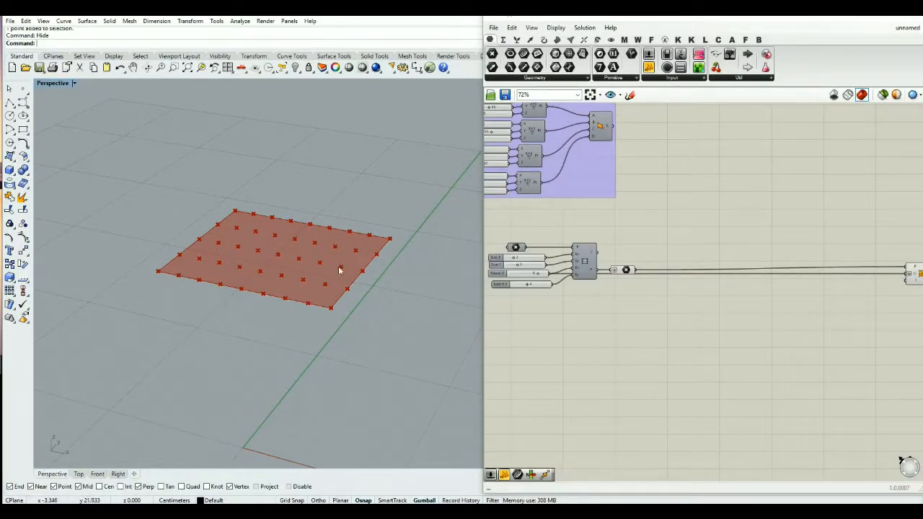
pyautogui.moveTo(880, 288); pyautogui.dragTo(856, 286, button='right')
pyautogui.scroll(-1, 883, 285)
pyautogui.scroll(3, 693, 271)
pyautogui.moveTo(688, 266); pyautogui.dragTo(667, 268, button='right')
pyautogui.doubleClick(656, 246)
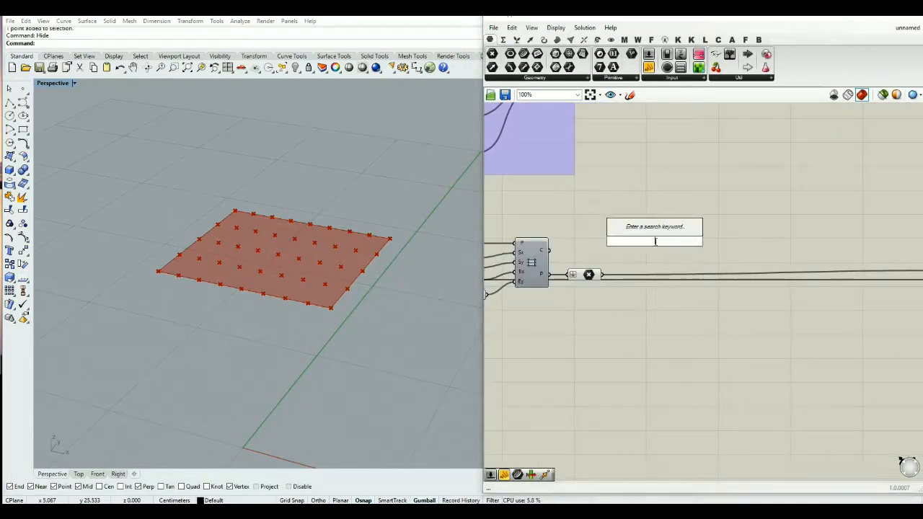
pyautogui.write('list ite')
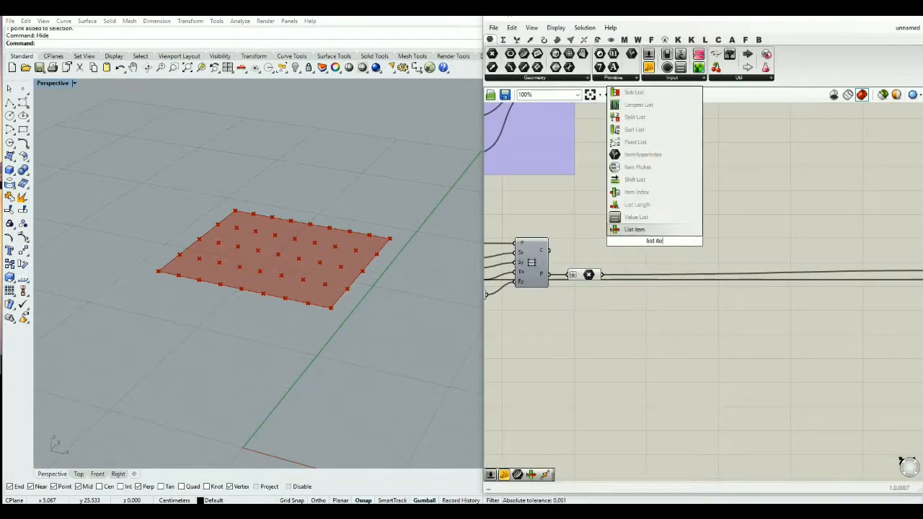
pyautogui.click(635, 229)
pyautogui.moveTo(602, 274); pyautogui.dragTo(729, 249)
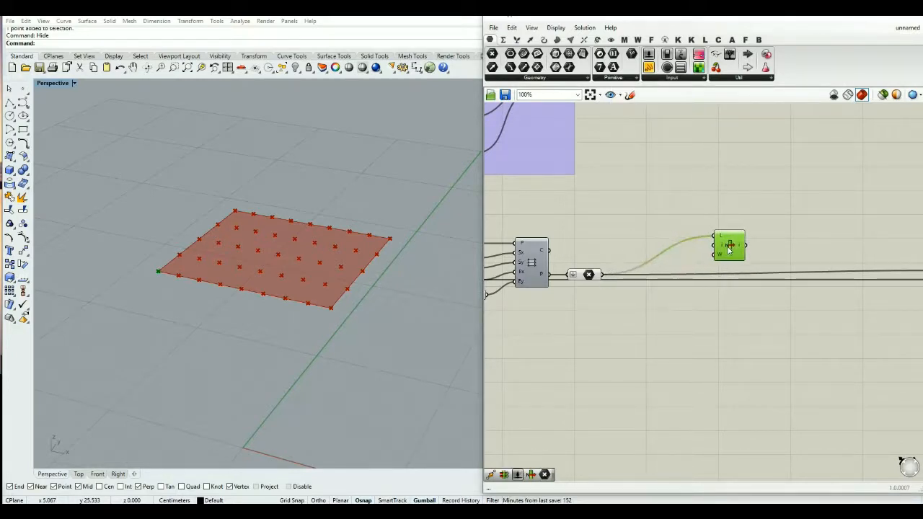
# Step: Add a Panel between the Point parameter and List Item, listing the indices 0, 5, 13 and 24 on separate lines
pyautogui.doubleClick(649, 228)
pyautogui.click(650, 68)
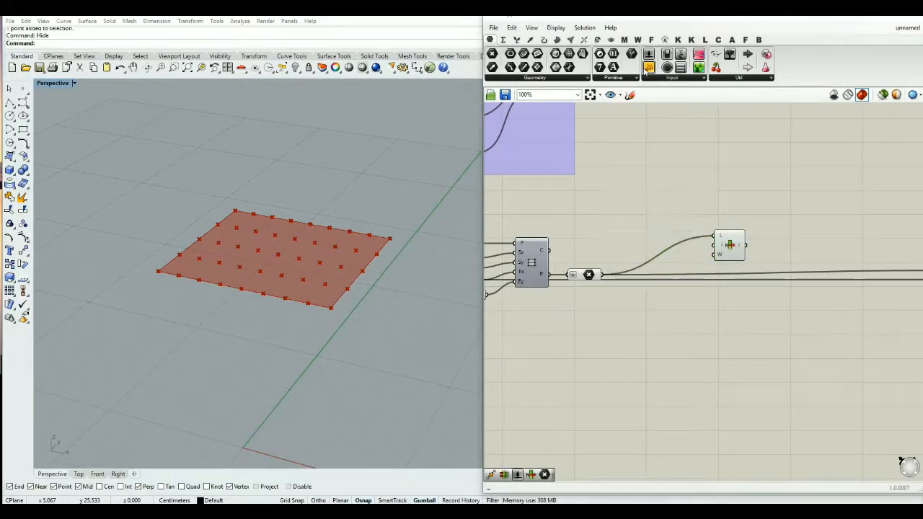
pyautogui.click(655, 246)
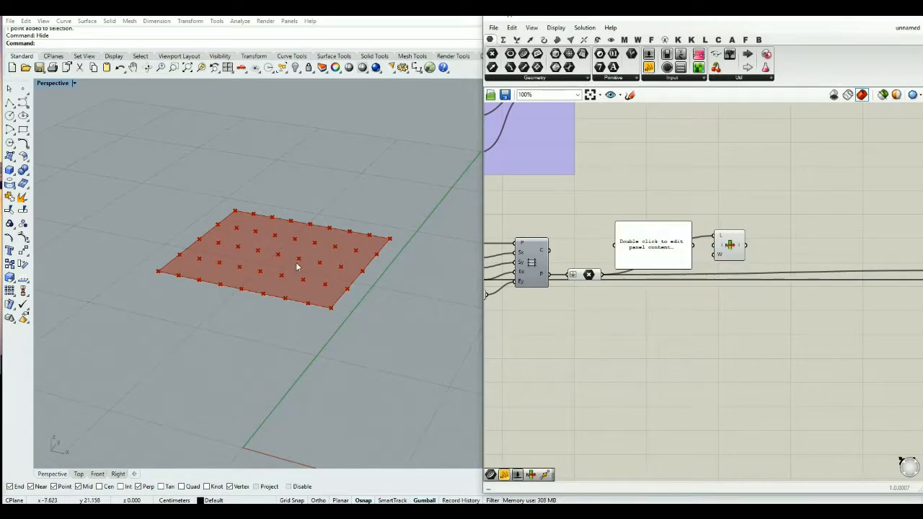
pyautogui.doubleClick(660, 249)
pyautogui.write('0')
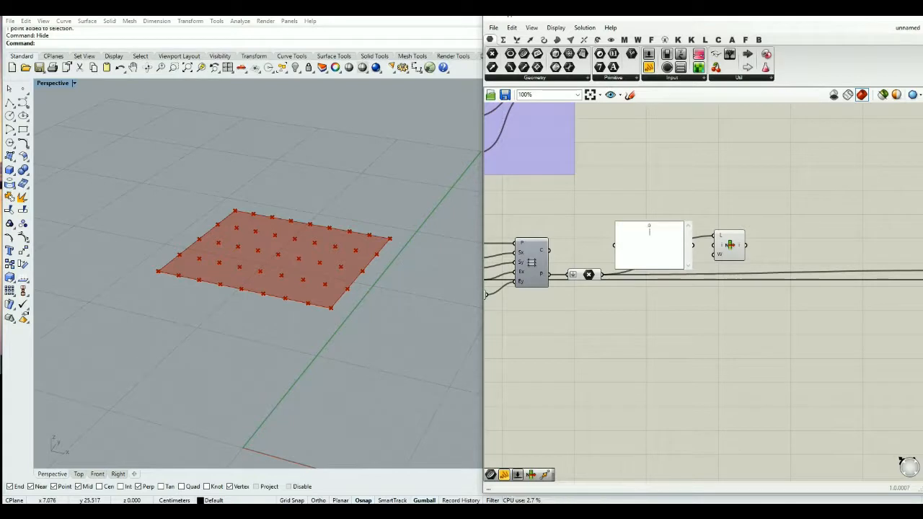
pyautogui.press('Return')
pyautogui.write('6')
pyautogui.press('Return')
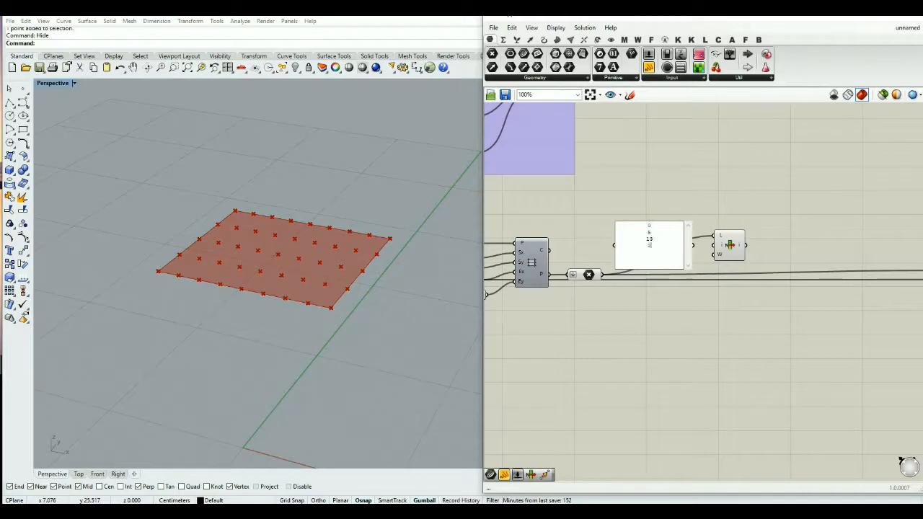
pyautogui.click(691, 202)
# Step: Turn off Multiline Data for the index panel and wire the panel to List Item's i input
pyautogui.rightClick(664, 246)
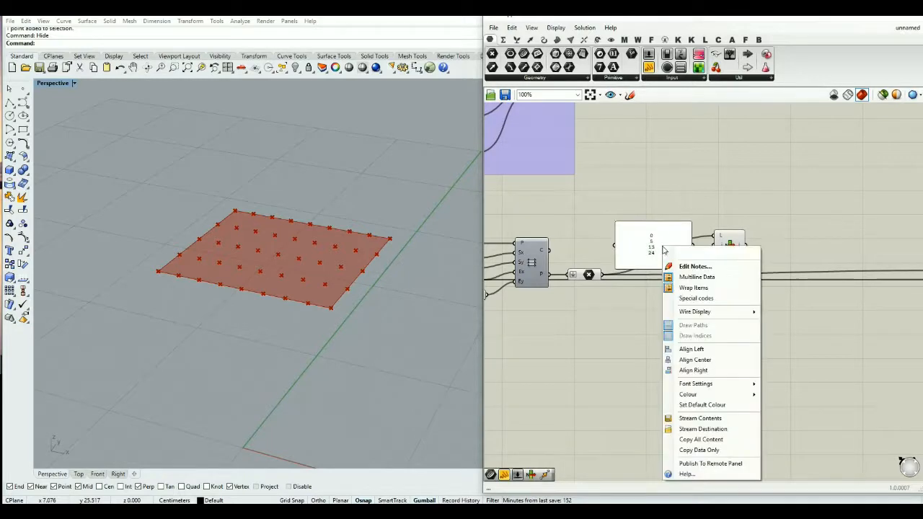
pyautogui.click(678, 276)
pyautogui.click(731, 248)
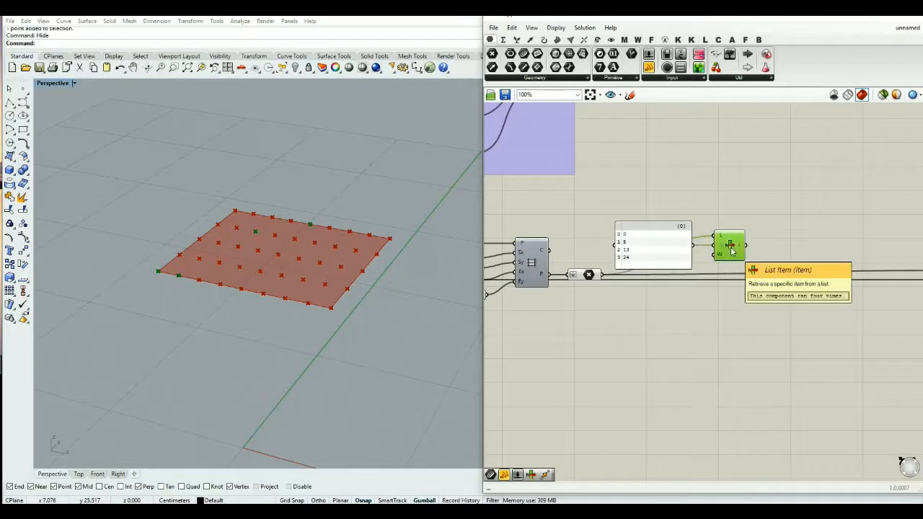
# Step: Set the fourth index in the panel to 22 and highlight the points picked by List Item
pyautogui.doubleClick(655, 254)
pyautogui.click(657, 246)
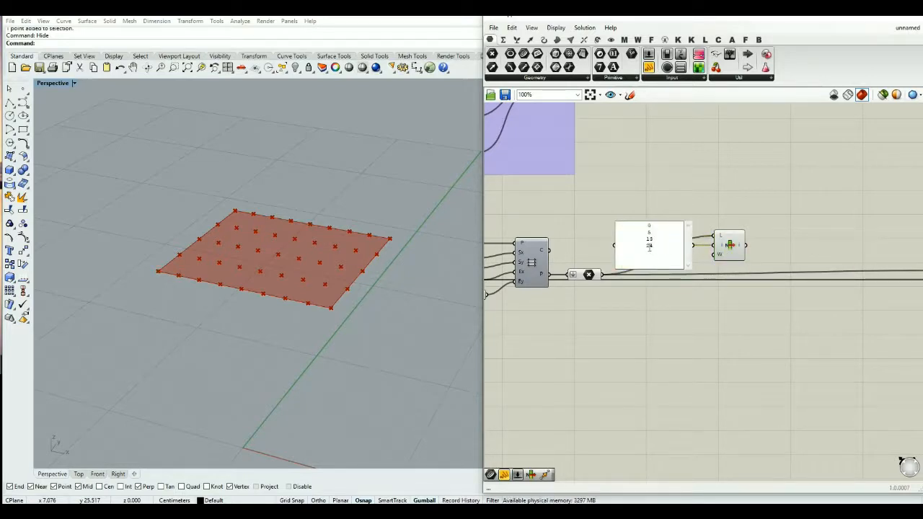
pyautogui.press('BackSpace')
pyautogui.press('BackSpace')
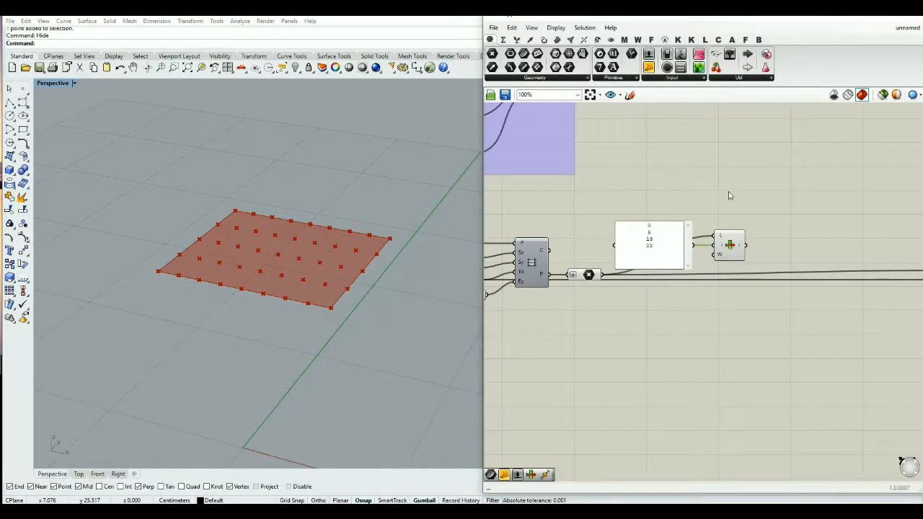
pyautogui.click(728, 196)
pyautogui.click(727, 249)
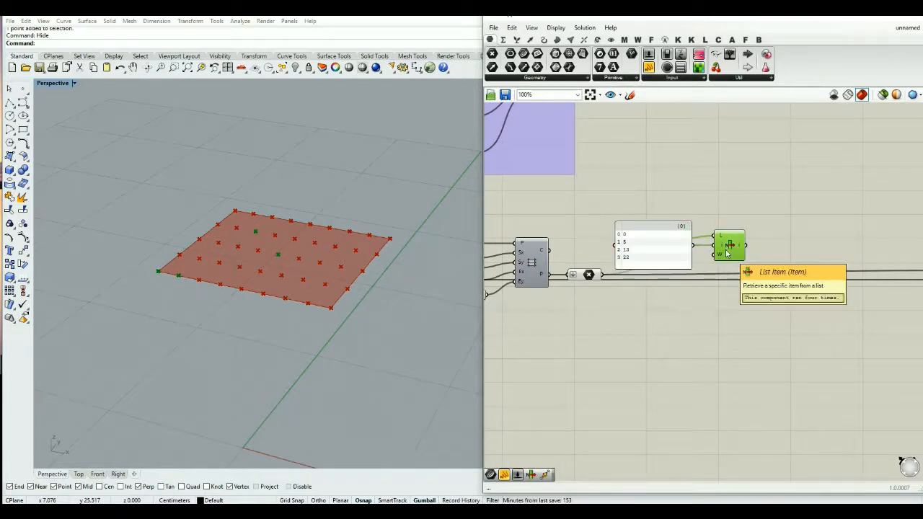
# Step: Add a Replace Items component below the surface wires and connect the flattened Point parameter to its L input
pyautogui.moveTo(734, 309); pyautogui.dragTo(697, 322, button='right')
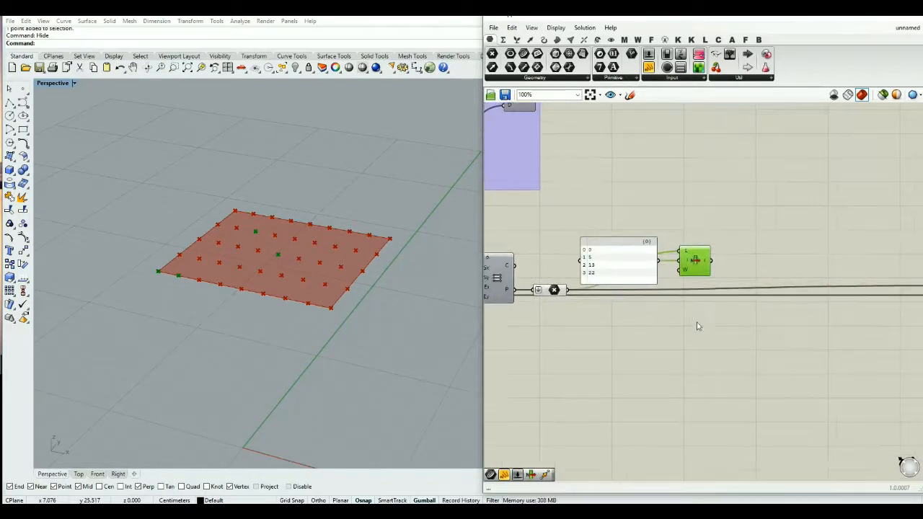
pyautogui.doubleClick(767, 252)
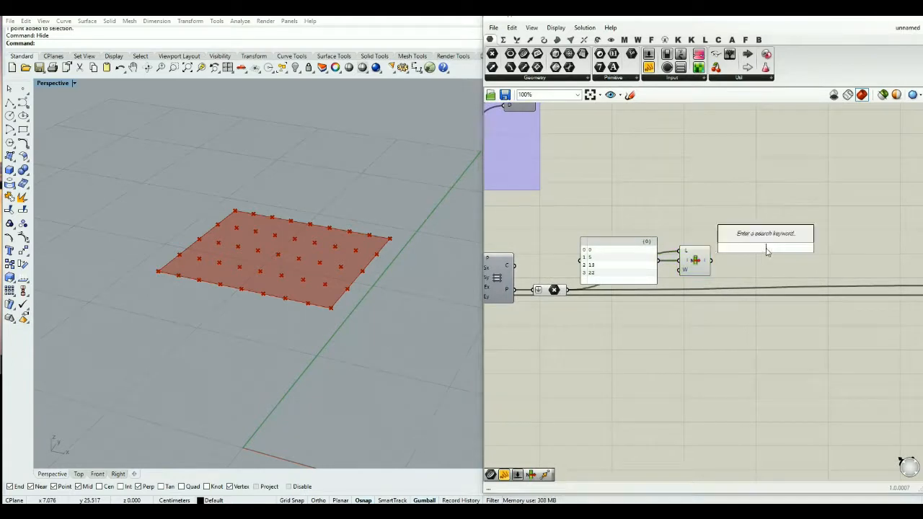
pyautogui.write('repl')
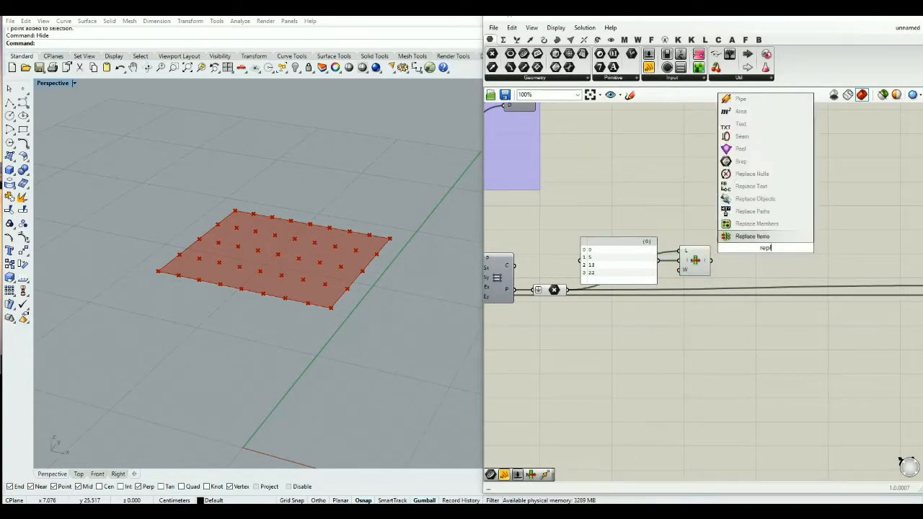
pyautogui.click(768, 238)
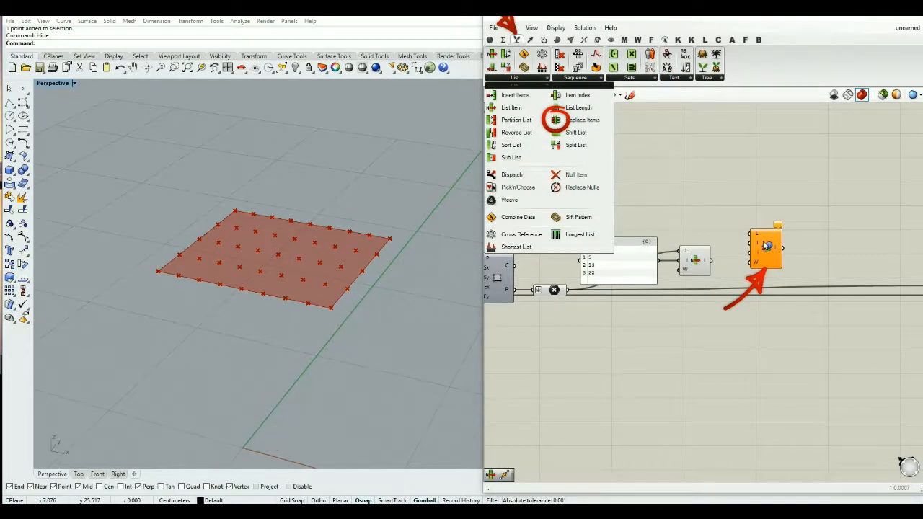
pyautogui.moveTo(774, 260); pyautogui.dragTo(768, 322)
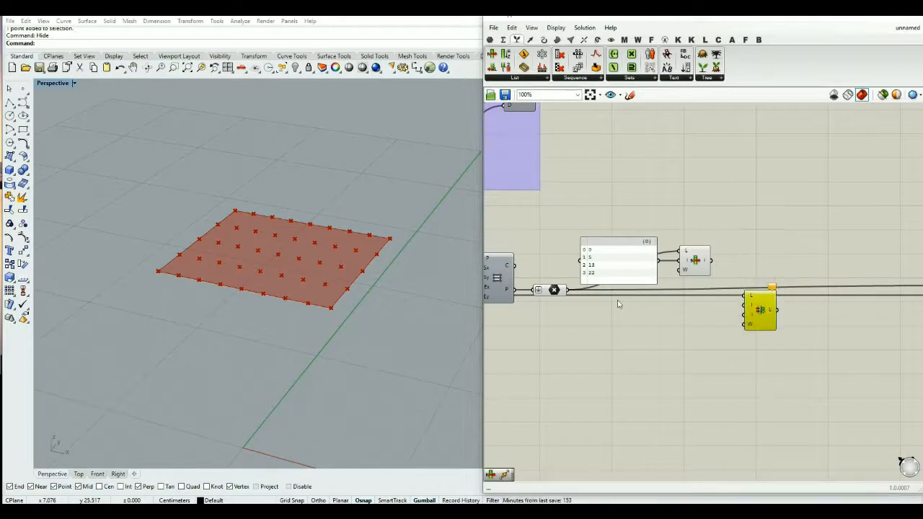
pyautogui.click(555, 290)
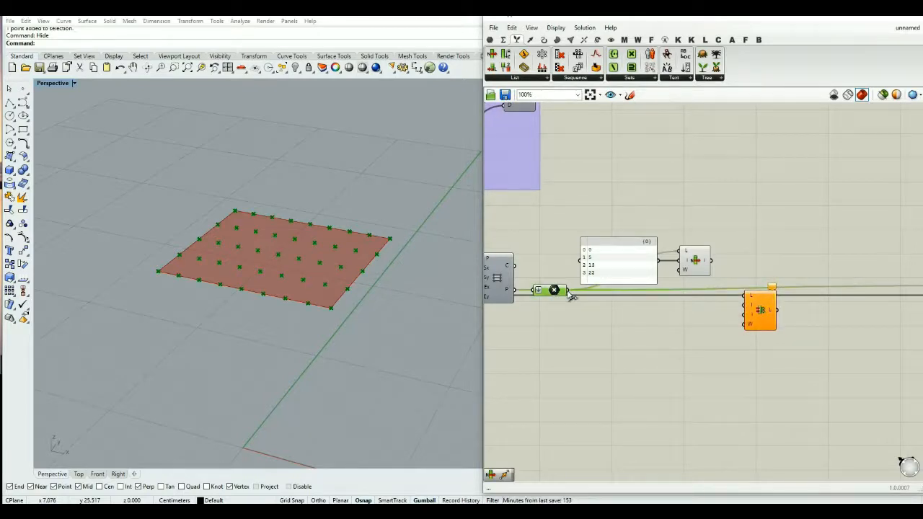
pyautogui.moveTo(569, 291); pyautogui.dragTo(809, 326)
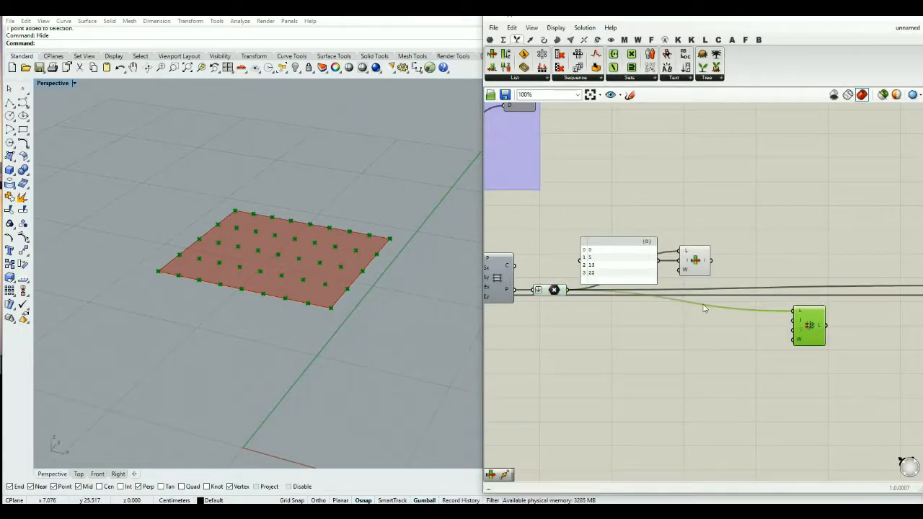
# Step: Add a Move component after List Item and wire the picked points to its G input
pyautogui.click(695, 260)
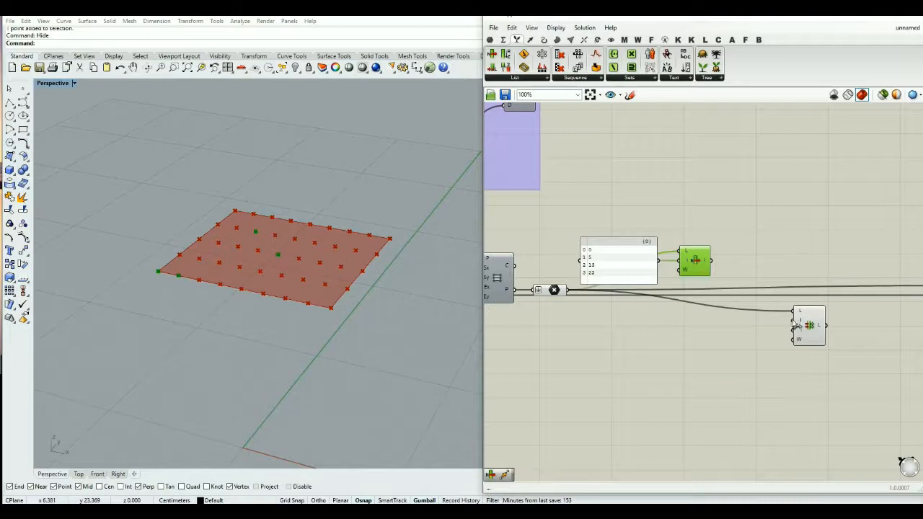
pyautogui.doubleClick(777, 261)
pyautogui.write('move')
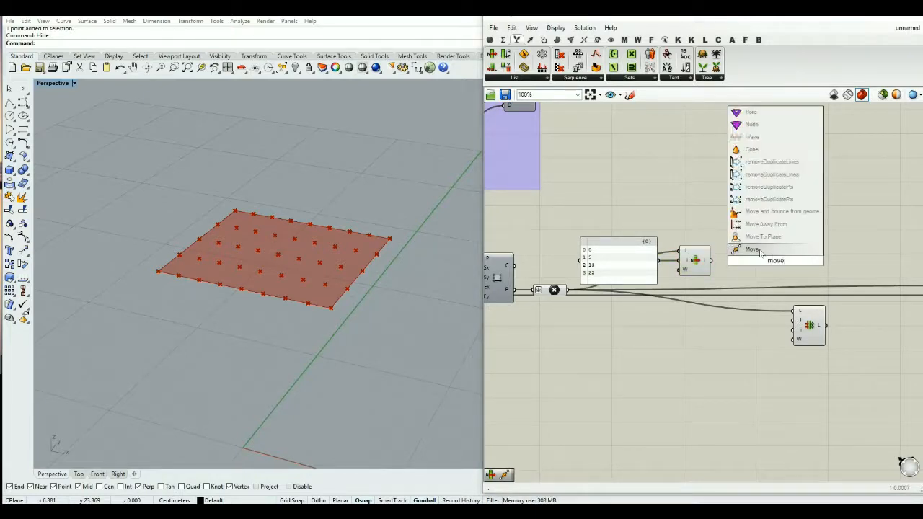
pyautogui.click(760, 251)
pyautogui.moveTo(711, 260); pyautogui.dragTo(761, 261)
# Step: Add a Unit Z vector above List Item and connect it to the Move component's T input
pyautogui.doubleClick(726, 230)
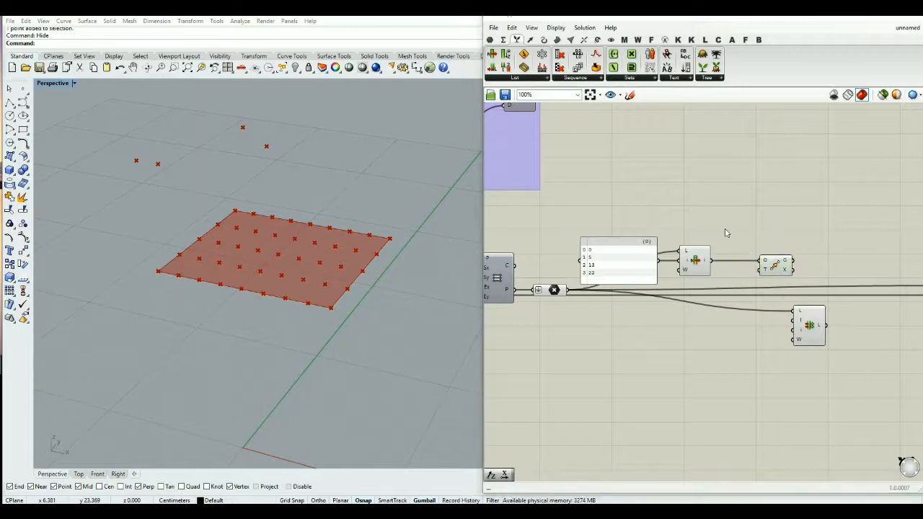
pyautogui.write('z')
pyautogui.press('Return')
pyautogui.moveTo(742, 229); pyautogui.dragTo(760, 269)
# Step: Duplicate the index panel above the original and wire the copy to the Unit Z vector's F input
pyautogui.click(633, 253)
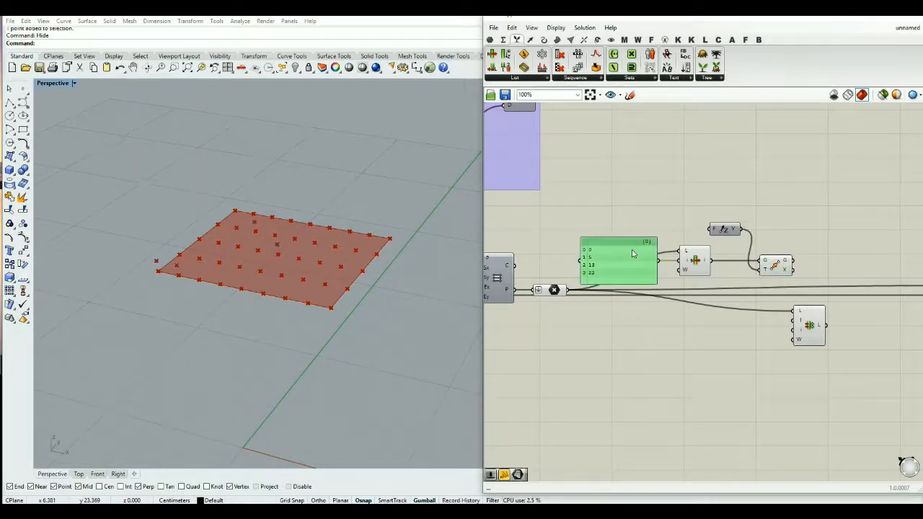
pyautogui.keyDown('alt'); pyautogui.moveTo(633, 253); pyautogui.dragTo(658, 205); pyautogui.keyUp('alt')
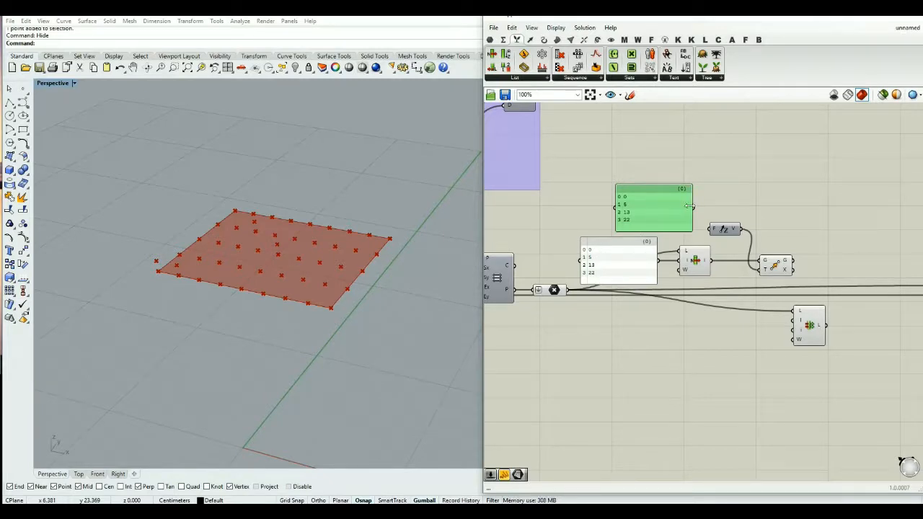
pyautogui.moveTo(692, 207); pyautogui.dragTo(712, 229)
# Step: Replace the copied panel's contents with the heights 1, 5, 8 and 2 on separate lines
pyautogui.doubleClick(642, 215)
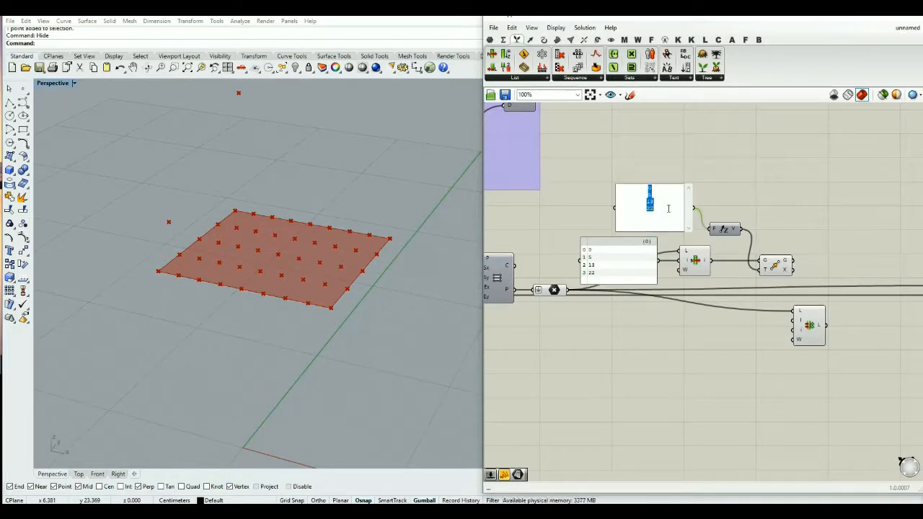
pyautogui.press('BackSpace')
pyautogui.write('1 6')
pyautogui.press('Return')
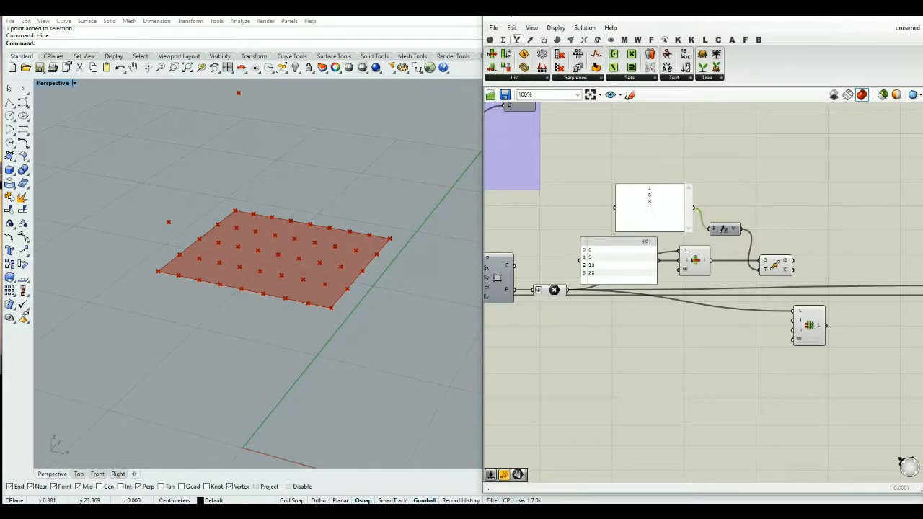
pyautogui.scroll(1, 738, 206)
pyautogui.click(738, 205)
pyautogui.moveTo(658, 222); pyautogui.dragTo(649, 222)
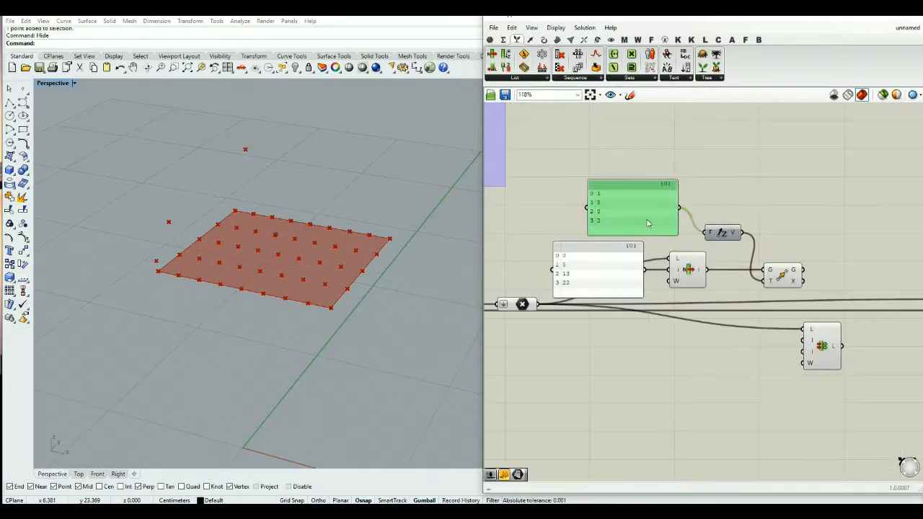
# Step: Wire the moved points to the I input of Replace Items and the index panel to its lowercase i input
pyautogui.moveTo(316, 304); pyautogui.dragTo(295, 288, button='right')
pyautogui.scroll(-3, 289, 318)
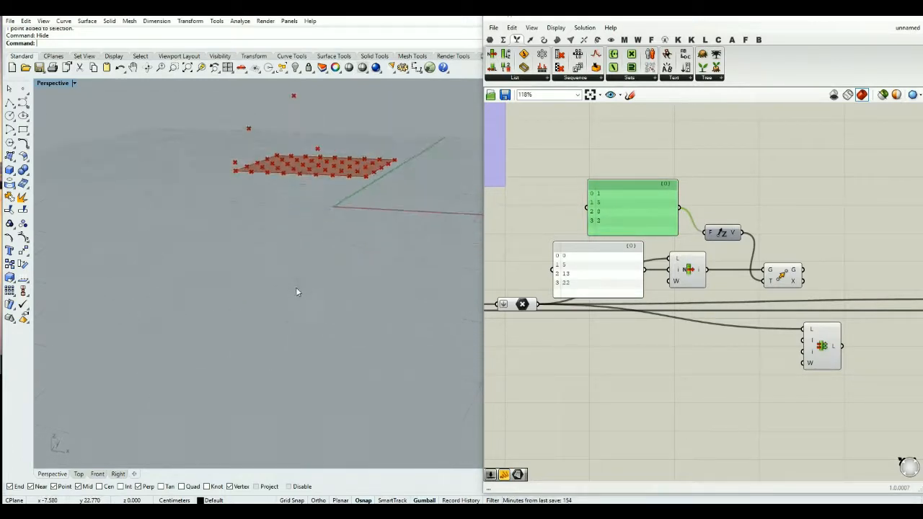
pyautogui.click(784, 275)
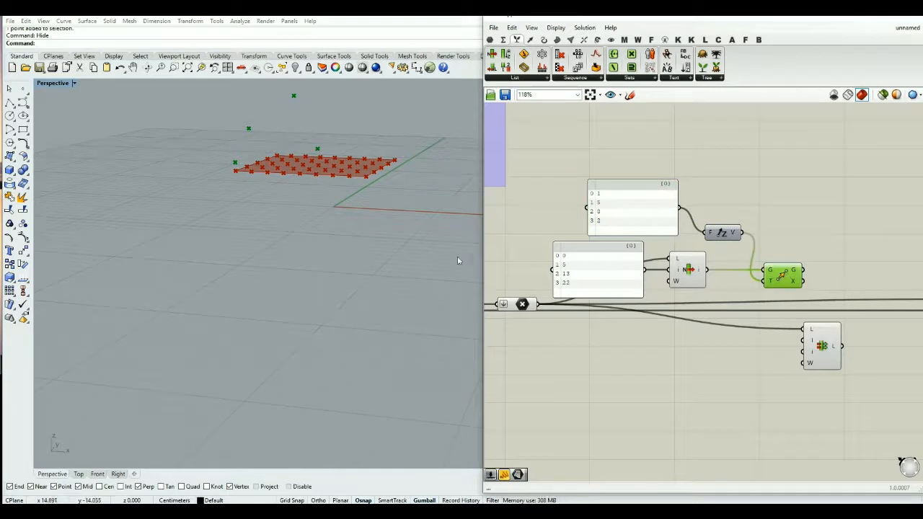
pyautogui.moveTo(460, 259); pyautogui.dragTo(394, 276, button='right')
pyautogui.click(811, 288)
pyautogui.moveTo(817, 275); pyautogui.dragTo(752, 260, button='right')
pyautogui.moveTo(757, 334); pyautogui.dragTo(796, 332)
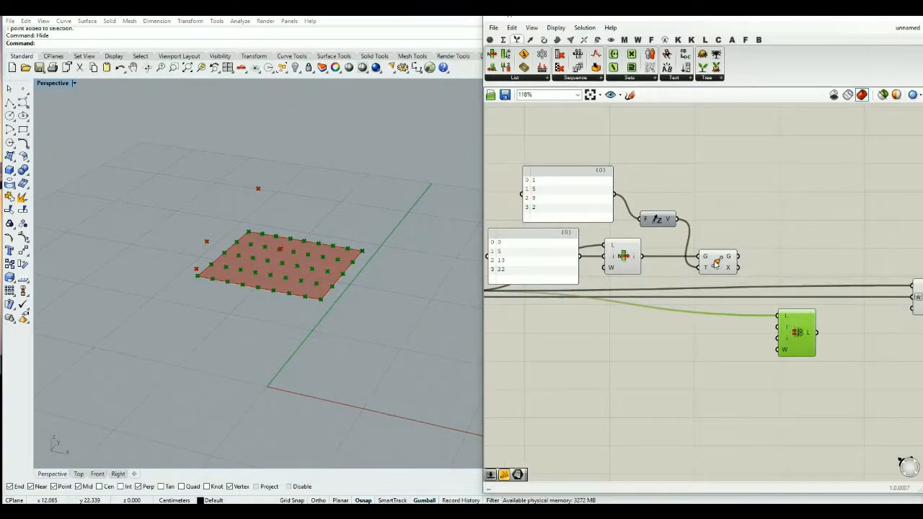
pyautogui.moveTo(741, 261); pyautogui.dragTo(786, 331)
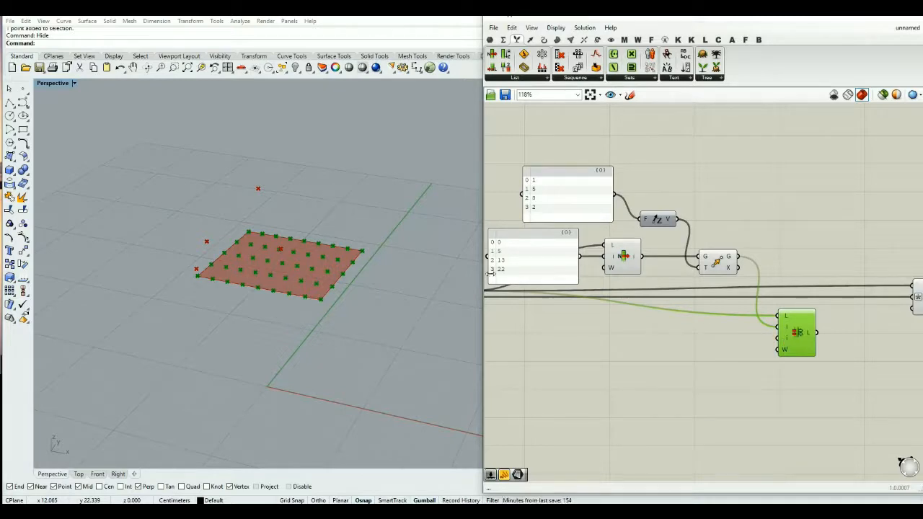
pyautogui.moveTo(579, 256); pyautogui.dragTo(774, 347)
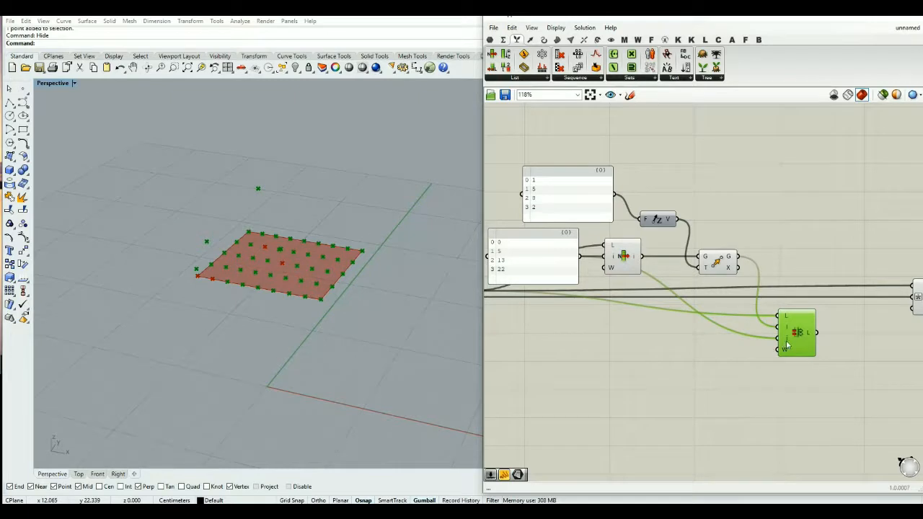
# Step: Hide the previews of the grid, Point, List Item, Unit Z, Move and Surface From Points components
pyautogui.scroll(-4, 771, 342)
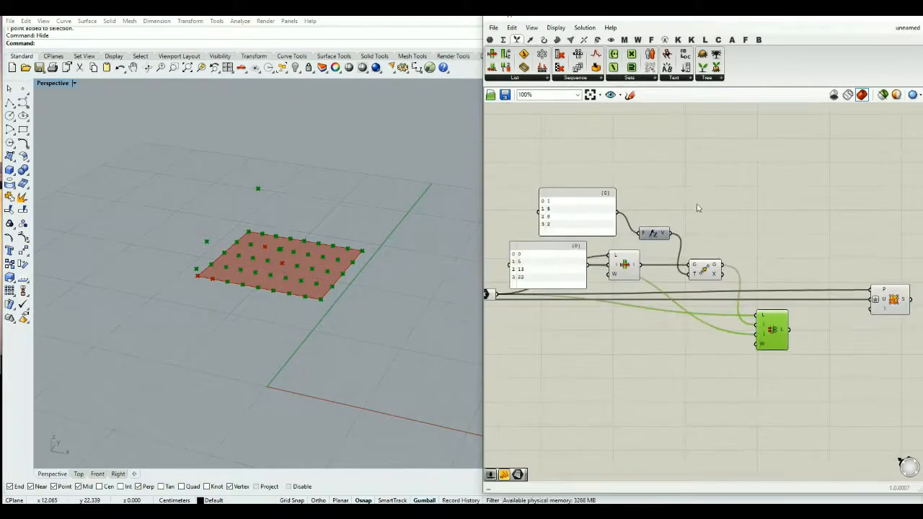
pyautogui.moveTo(726, 190); pyautogui.dragTo(506, 326)
pyautogui.middleClick(544, 312)
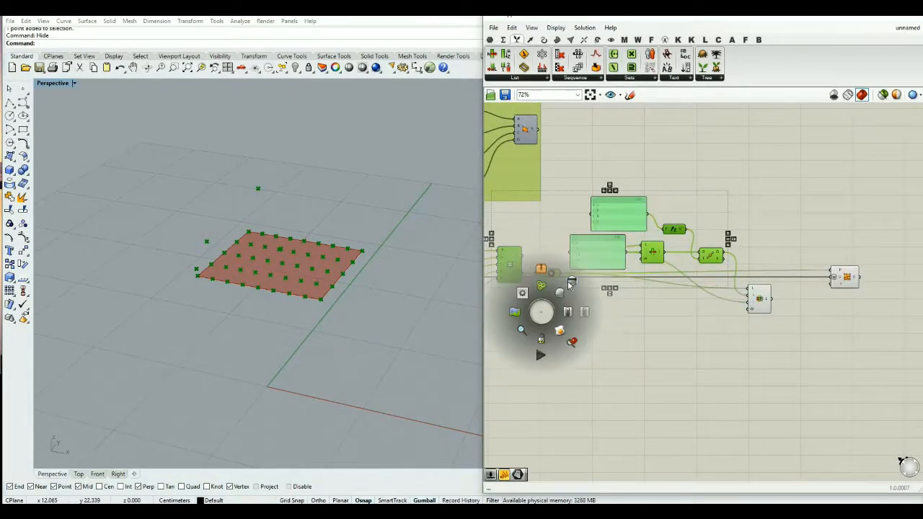
pyautogui.click(569, 284)
pyautogui.click(711, 374)
pyautogui.click(845, 277)
pyautogui.middleClick(845, 277)
pyautogui.click(880, 246)
# Step: Highlight the Replace Items output and examine its points in the Top and Perspective viewports
pyautogui.scroll(2, 808, 281)
pyautogui.click(756, 292)
pyautogui.moveTo(346, 303); pyautogui.dragTo(317, 346, button='right')
pyautogui.click(79, 474)
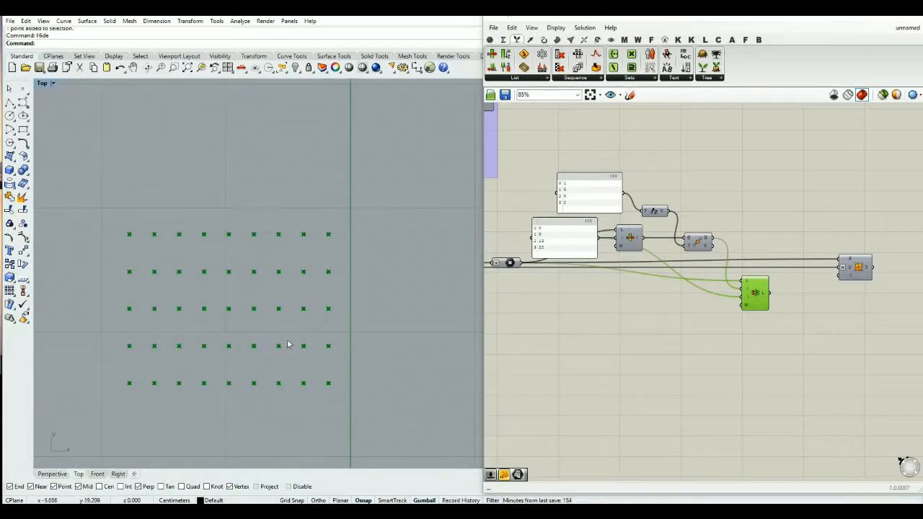
pyautogui.click(56, 476)
pyautogui.moveTo(376, 360); pyautogui.dragTo(394, 329, button='right')
pyautogui.moveTo(320, 215); pyautogui.dragTo(337, 301, button='right')
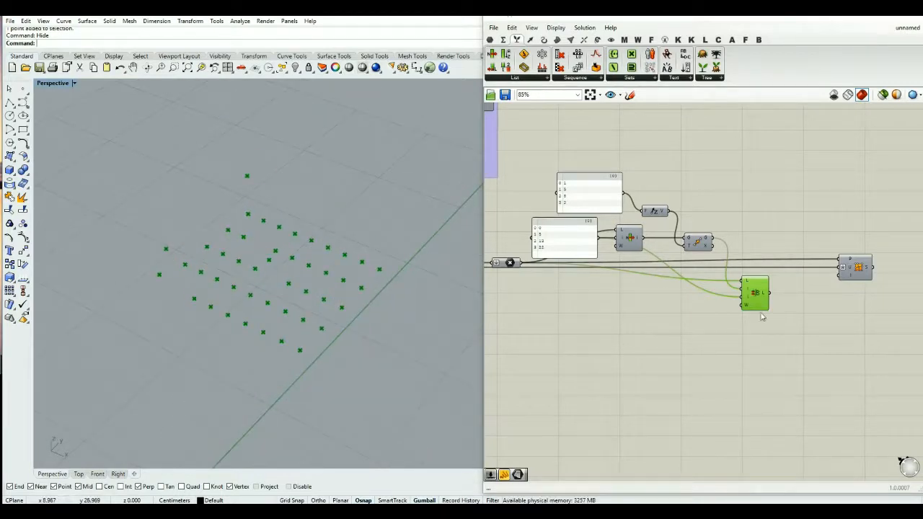
# Step: Connect the Replace Items output to the P input of Surface From Points and shift that component slightly farther away
pyautogui.moveTo(765, 310); pyautogui.dragTo(711, 316, button='right')
pyautogui.moveTo(715, 298); pyautogui.dragTo(785, 262)
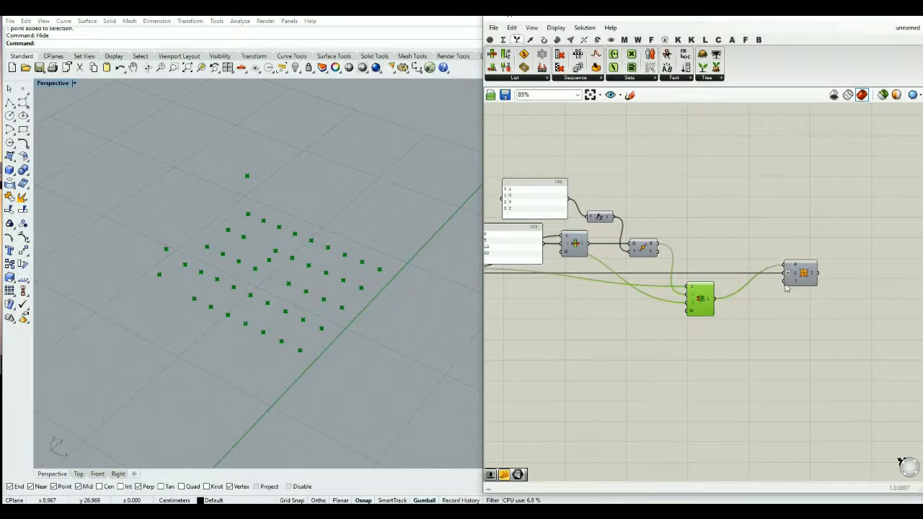
pyautogui.moveTo(803, 278); pyautogui.dragTo(822, 281)
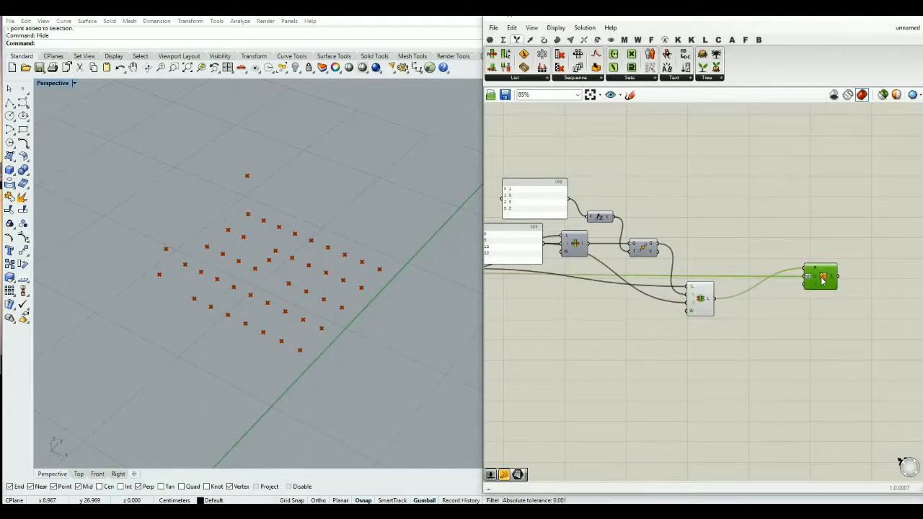
# Step: Turn on the preview of Surface From Points and hide the preview of Replace Items
pyautogui.middleClick(823, 281)
pyautogui.click(837, 262)
pyautogui.click(729, 284)
pyautogui.moveTo(321, 357); pyautogui.dragTo(349, 333, button='right')
pyautogui.scroll(-5, 316, 331)
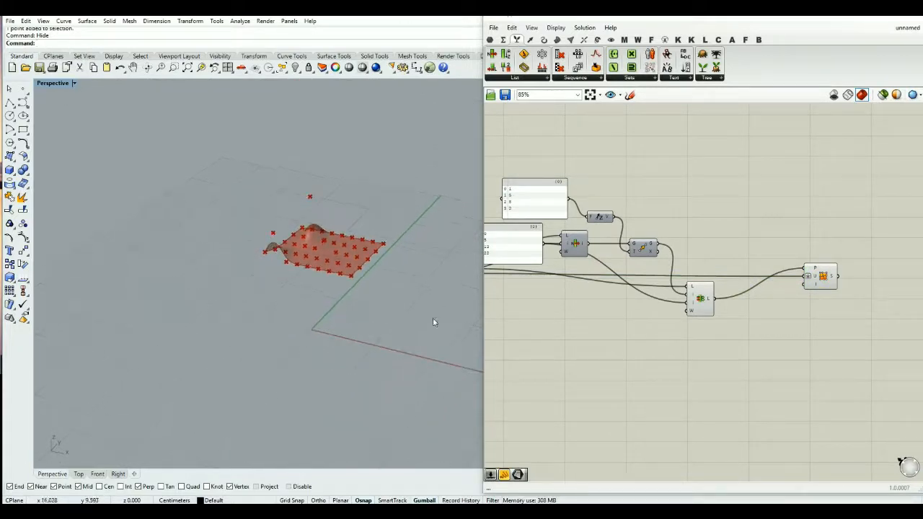
pyautogui.moveTo(644, 333); pyautogui.dragTo(719, 335, button='right')
pyautogui.click(745, 306)
pyautogui.middleClick(746, 307)
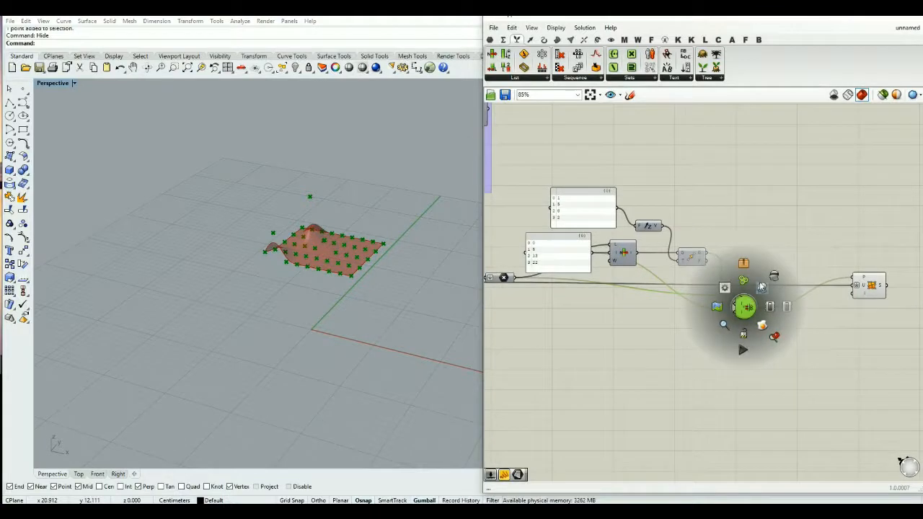
pyautogui.click(762, 288)
# Step: Change the first two entries of the index panel to 1 and 10
pyautogui.moveTo(540, 199); pyautogui.dragTo(583, 235, button='right')
pyautogui.scroll(2, 584, 235)
pyautogui.scroll(2, 623, 249)
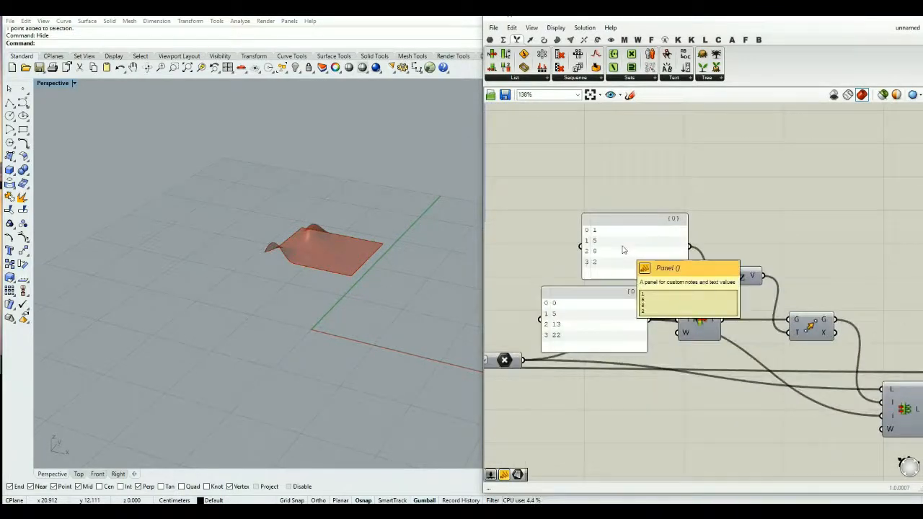
pyautogui.doubleClick(582, 325)
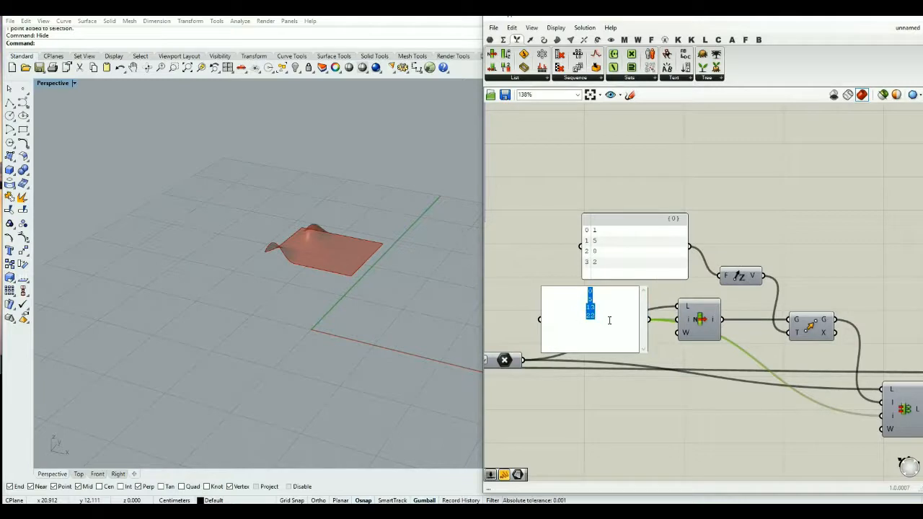
pyautogui.click(596, 306)
pyautogui.doubleClick(591, 298)
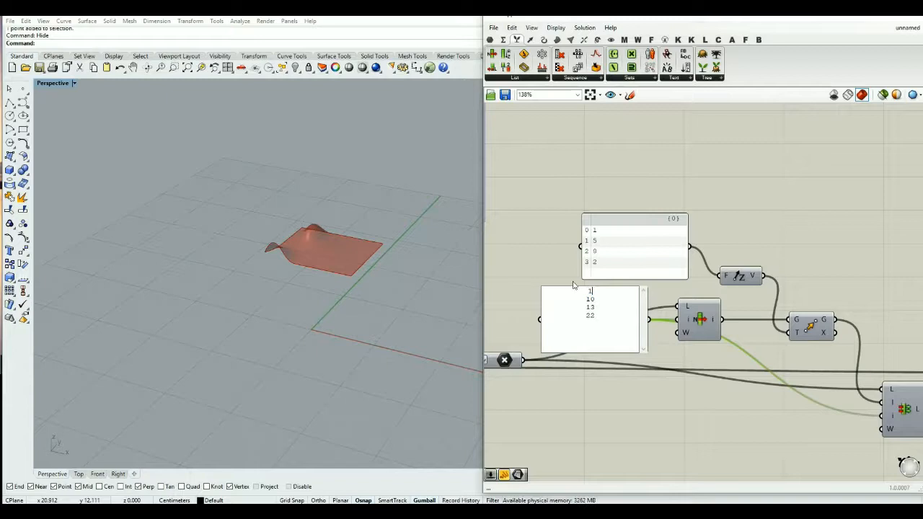
pyautogui.click(552, 272)
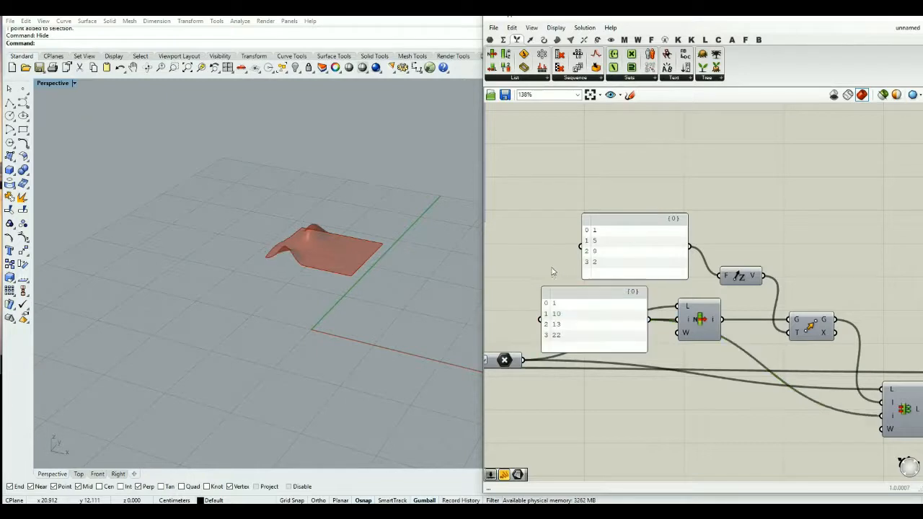
pyautogui.click(706, 326)
pyautogui.moveTo(651, 332); pyautogui.dragTo(640, 344, button='right')
pyautogui.click(668, 428)
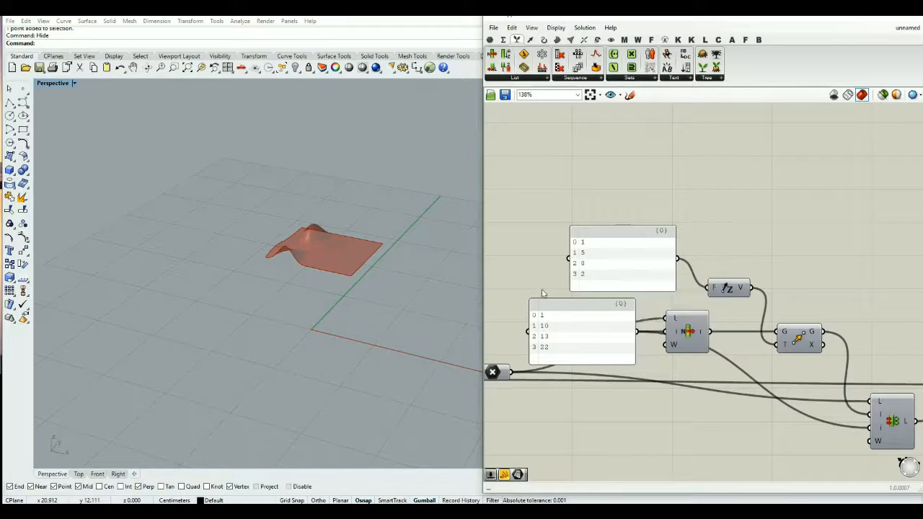
pyautogui.moveTo(633, 225); pyautogui.dragTo(659, 281, button='right')
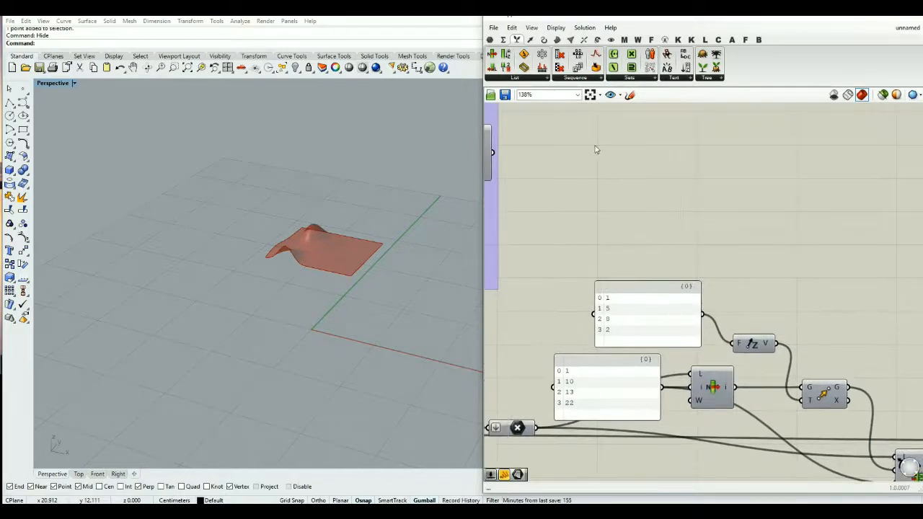
pyautogui.doubleClick(612, 191)
pyautogui.write('sli')
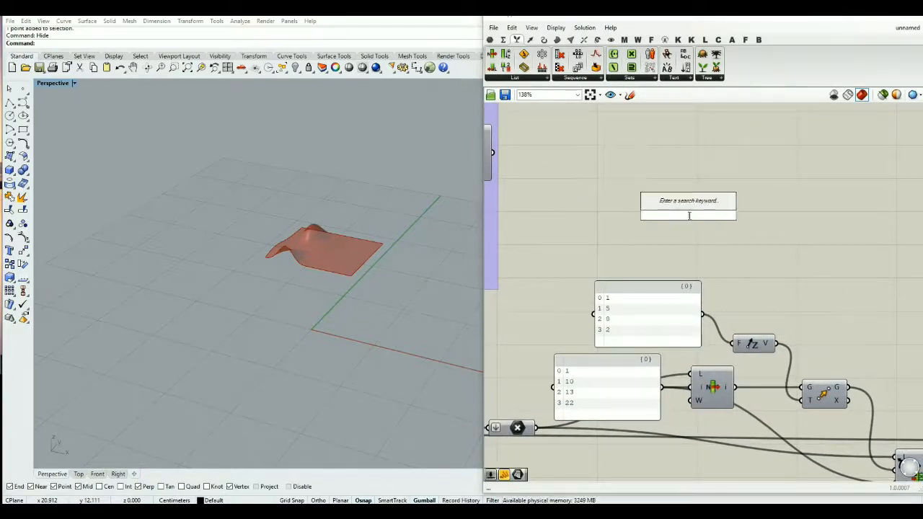
pyautogui.click(662, 254)
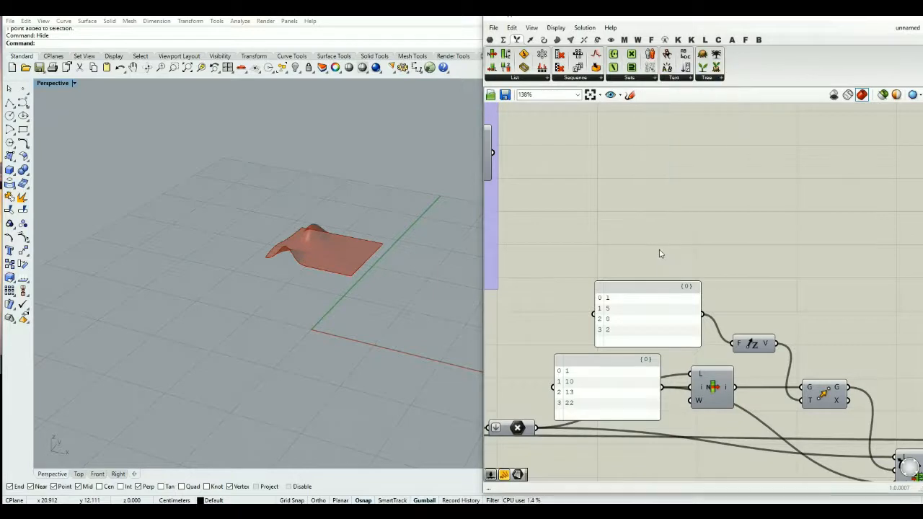
# Step: Delete the index panel and add a number slider with the value 12 in its place
pyautogui.click(626, 394)
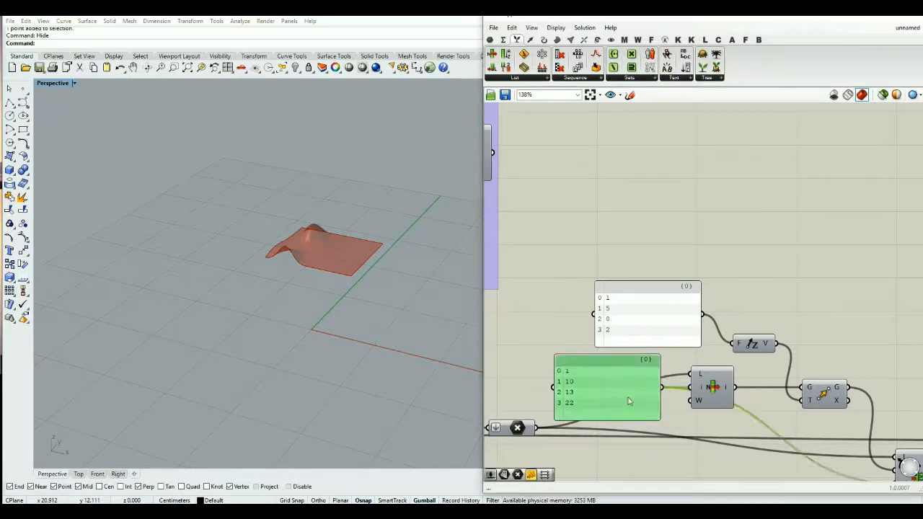
pyautogui.press('Delete')
pyautogui.moveTo(596, 381); pyautogui.dragTo(624, 370, button='right')
pyautogui.doubleClick(623, 359)
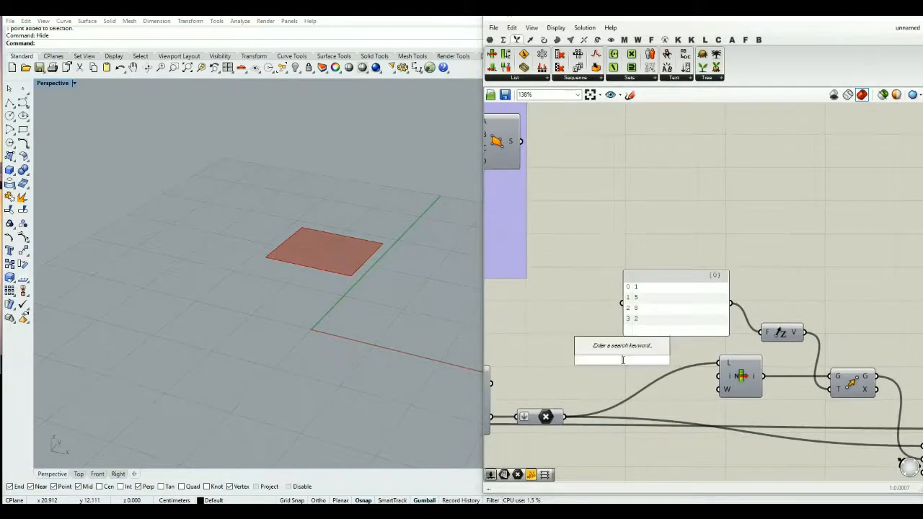
pyautogui.write('12')
pyautogui.press('Return')
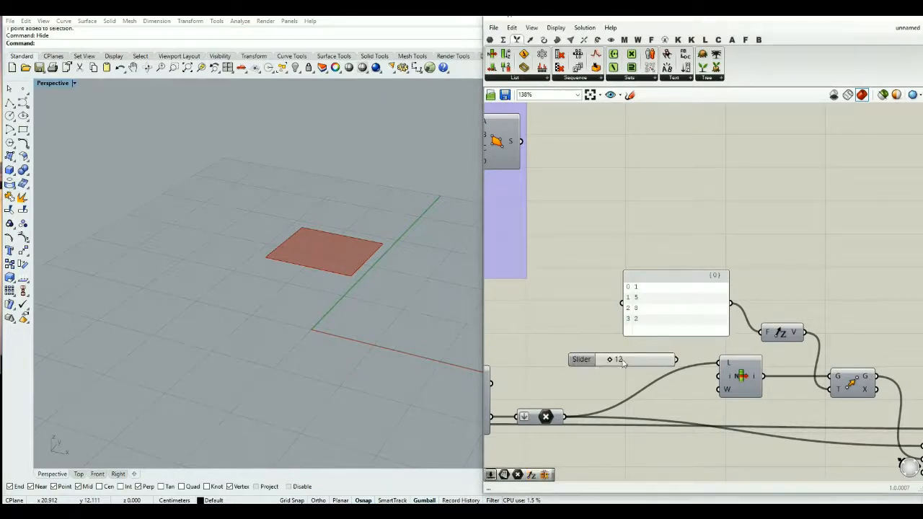
# Step: Duplicate the slider into a stack of three beside List Item and place three more copies over the factor panel
pyautogui.hotkey('ctrl', 'c')
pyautogui.hotkey('ctrl', 'v')
pyautogui.moveTo(642, 367); pyautogui.dragTo(644, 395)
pyautogui.hotkey('ctrl', 'v')
pyautogui.moveTo(669, 367); pyautogui.dragTo(702, 369, button='right')
pyautogui.moveTo(649, 342)
pyautogui.mouseDown()
pyautogui.moveTo(619, 367)
pyautogui.moveTo(622, 400)
pyautogui.moveTo(646, 311)
pyautogui.mouseUp()
pyautogui.hotkey('ctrl', 'c')
pyautogui.hotkey('ctrl', 'v')
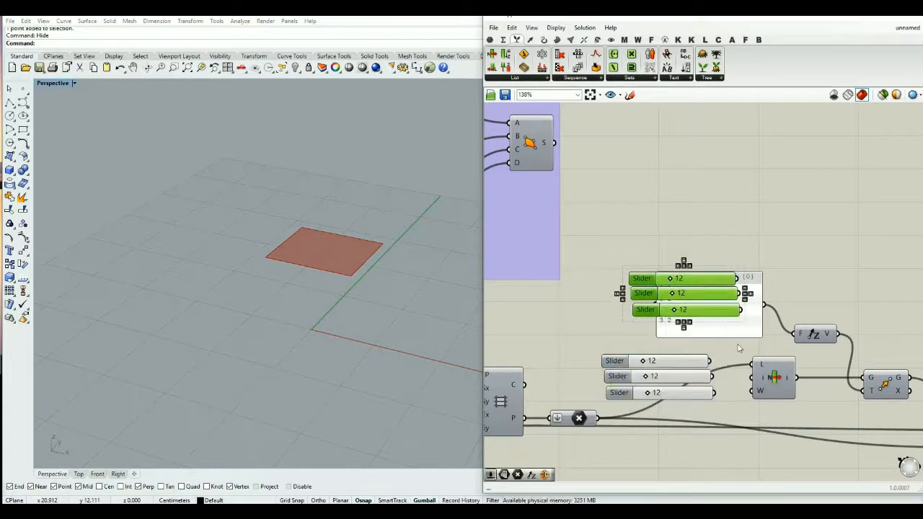
# Step: Delete the factor panel and wire the three upper sliders into the F input of Unit Z
pyautogui.click(747, 334)
pyautogui.press('Delete')
pyautogui.moveTo(737, 280); pyautogui.dragTo(793, 333)
pyautogui.keyDown('shift'); pyautogui.moveTo(740, 293); pyautogui.dragTo(789, 334); pyautogui.keyUp('shift')
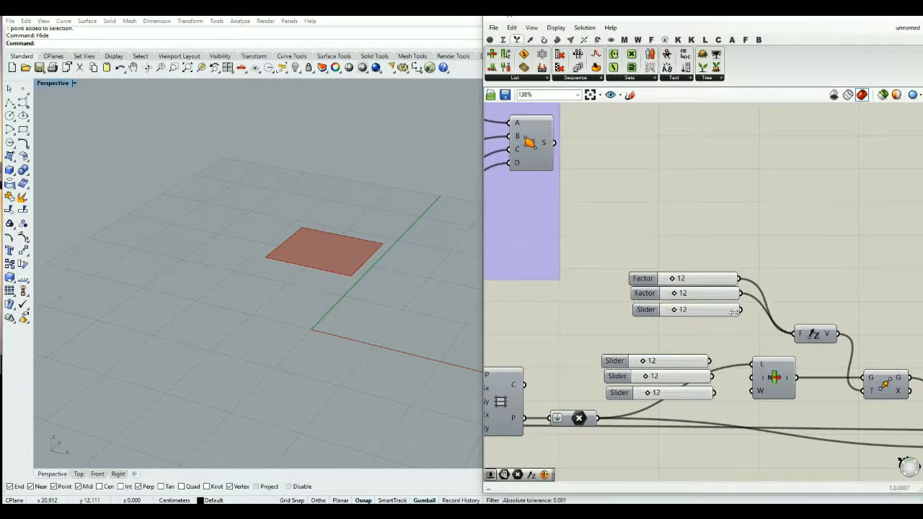
pyautogui.keyDown('shift'); pyautogui.moveTo(743, 311); pyautogui.dragTo(793, 333); pyautogui.keyUp('shift')
# Step: Wire the three lower sliders into the i input of List Item and set them to 2, 38 and 56
pyautogui.moveTo(714, 376); pyautogui.dragTo(755, 379)
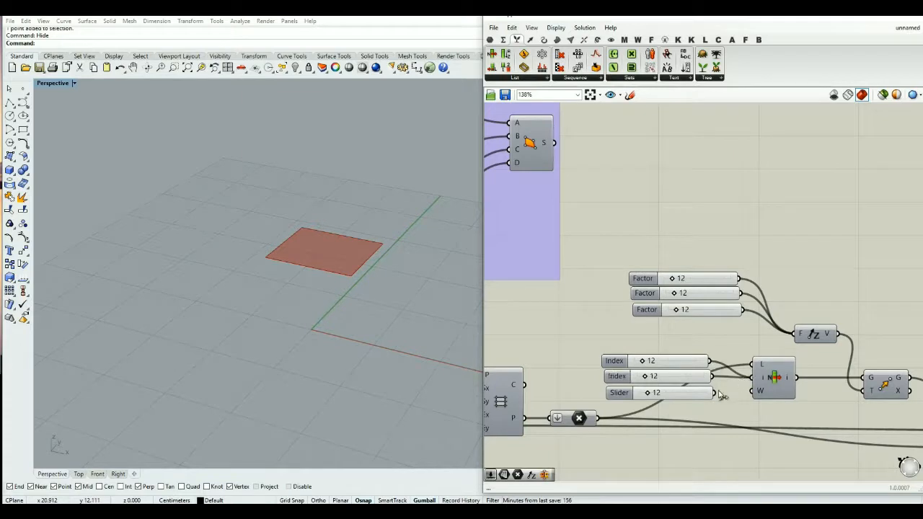
pyautogui.keyDown('shift'); pyautogui.moveTo(715, 395); pyautogui.dragTo(755, 378); pyautogui.keyUp('shift')
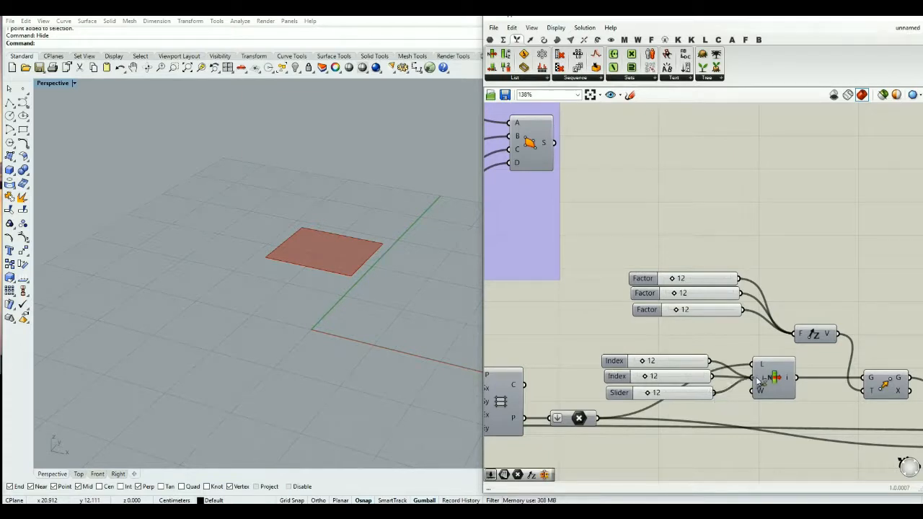
pyautogui.moveTo(647, 363); pyautogui.dragTo(642, 363)
pyautogui.scroll(-3, 646, 378)
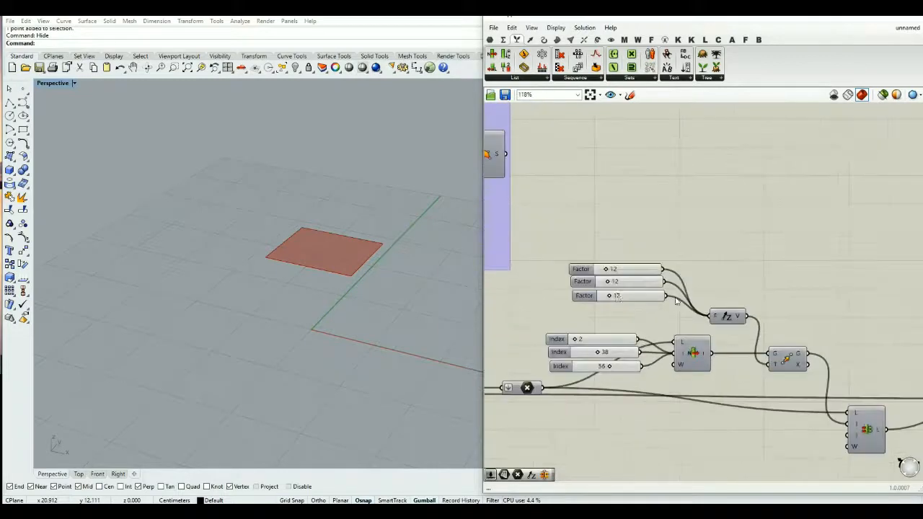
# Step: Set the factor sliders to 44, 50 and 43 and wire the three index sliders to the lowercase i input of Replace Items
pyautogui.moveTo(607, 269); pyautogui.dragTo(629, 299)
pyautogui.scroll(-1, 668, 380)
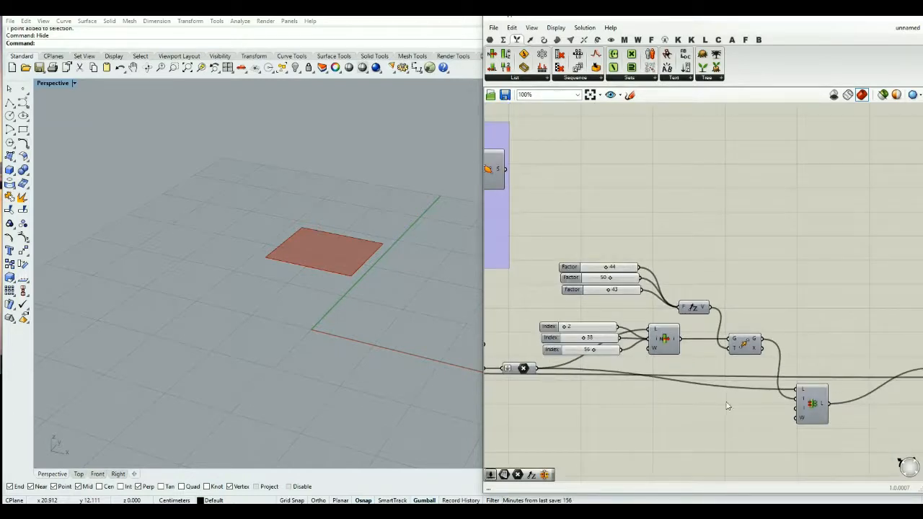
pyautogui.moveTo(618, 326); pyautogui.dragTo(797, 408)
pyautogui.keyDown('shift'); pyautogui.moveTo(621, 339); pyautogui.dragTo(797, 409); pyautogui.keyUp('shift')
pyautogui.keyDown('shift'); pyautogui.moveTo(624, 354); pyautogui.dragTo(793, 417); pyautogui.keyUp('shift')
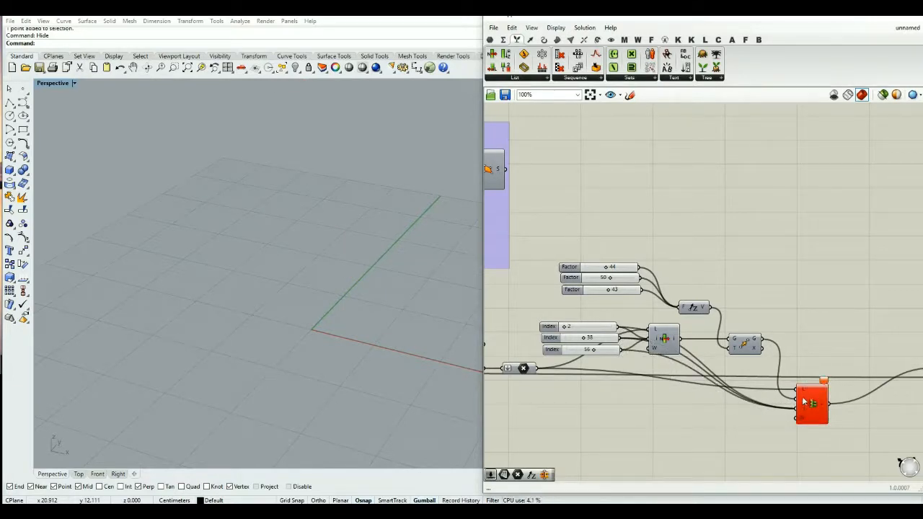
# Step: Set the last two index sliders to 20 and 26 and the factor sliders to 16, 6 and 16
pyautogui.moveTo(687, 383)
pyautogui.mouseDown(button='right')
pyautogui.moveTo(689, 397)
pyautogui.moveTo(695, 390)
pyautogui.mouseUp(button='right')
pyautogui.moveTo(672, 349); pyautogui.dragTo(678, 349)
pyautogui.moveTo(602, 357); pyautogui.dragTo(586, 346)
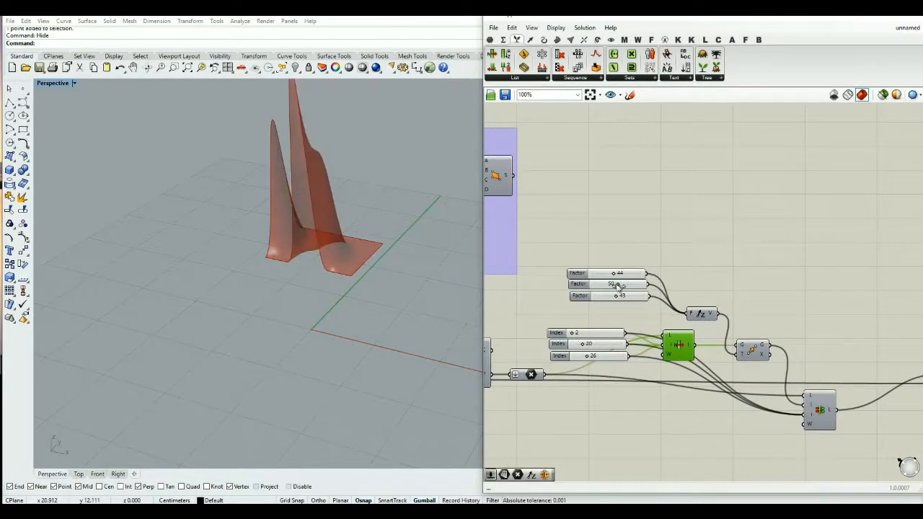
pyautogui.moveTo(618, 286); pyautogui.dragTo(603, 297)
pyautogui.scroll(6, 336, 313)
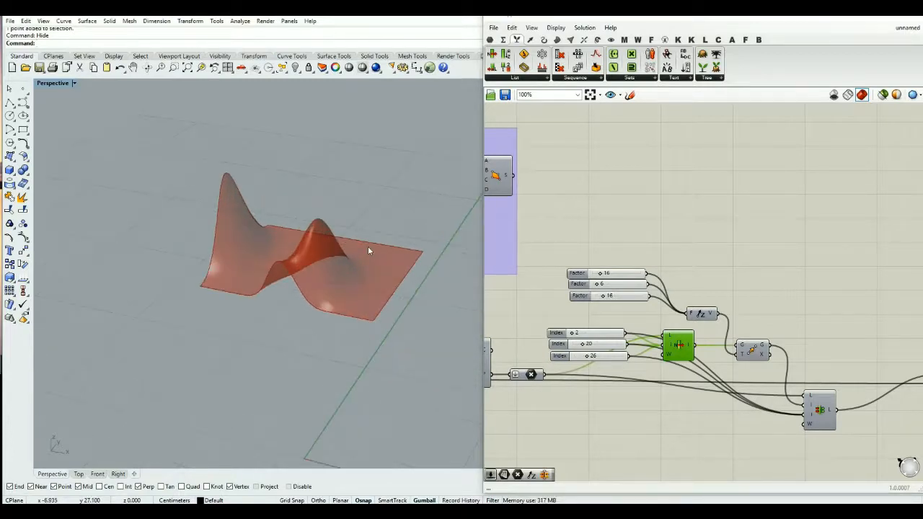
pyautogui.moveTo(324, 294); pyautogui.dragTo(315, 303, button='right')
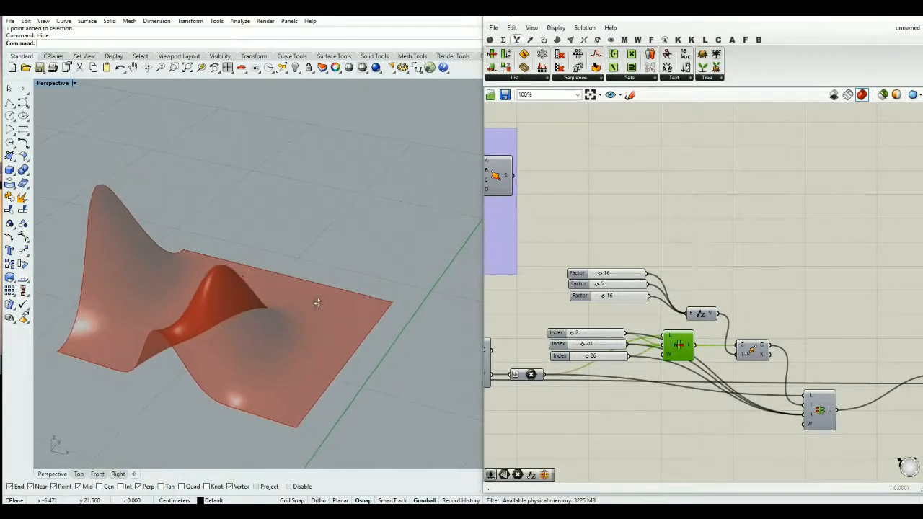
# Step: Switch the List Item preview on and back off
pyautogui.middleClick(680, 345)
pyautogui.click(697, 327)
pyautogui.scroll(-4, 694, 328)
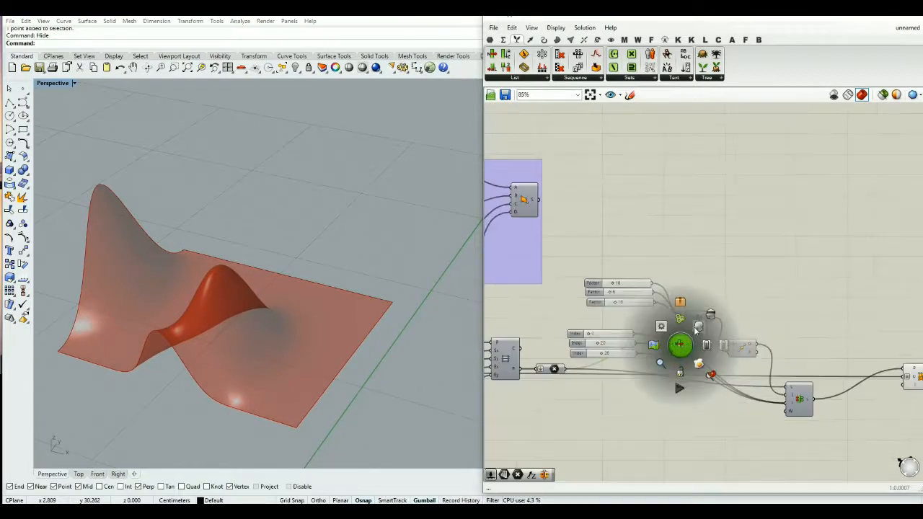
pyautogui.scroll(2, 862, 373)
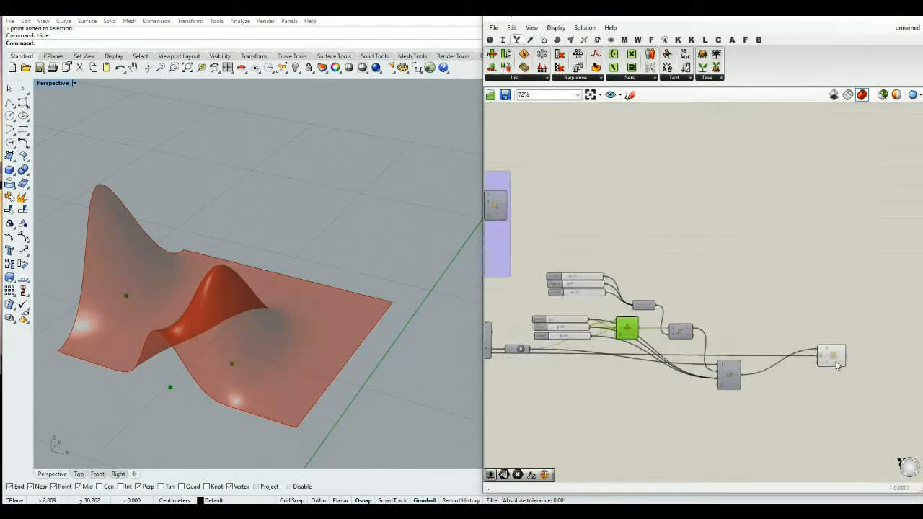
pyautogui.middleClick(627, 329)
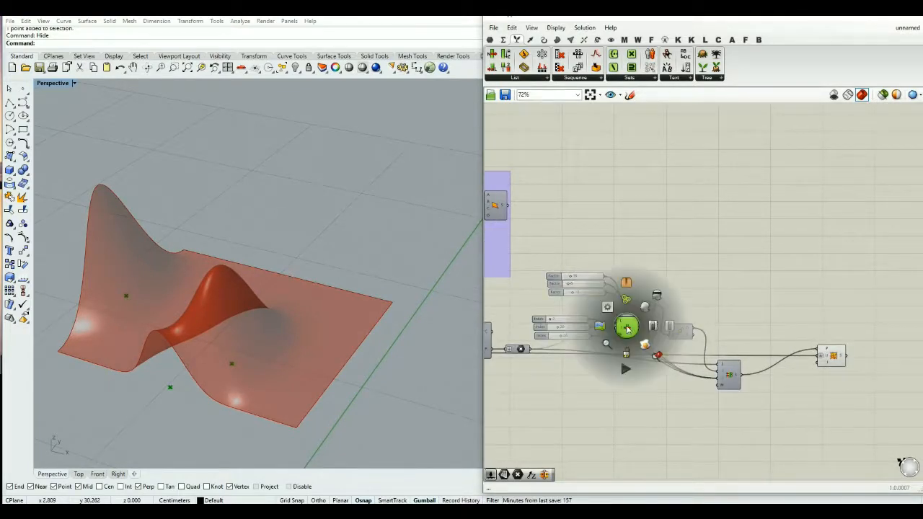
pyautogui.click(657, 303)
# Step: Set the first factor to 9 and the last two indices to 19 and 31, raising the second factor and lowering the third
pyautogui.scroll(2, 575, 281)
pyautogui.moveTo(575, 281)
pyautogui.mouseDown()
pyautogui.moveTo(583, 278)
pyautogui.moveTo(568, 278)
pyautogui.moveTo(567, 289)
pyautogui.mouseUp()
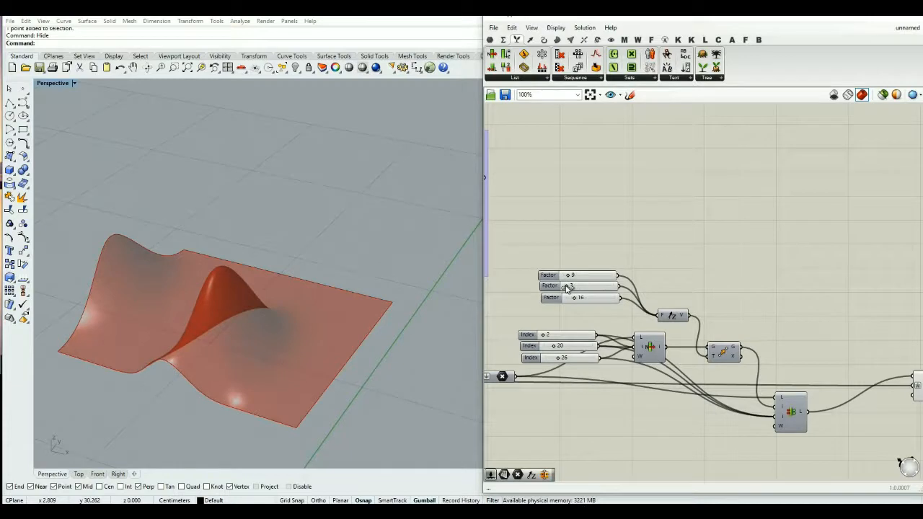
pyautogui.scroll(1, 558, 357)
pyautogui.moveTo(553, 344); pyautogui.dragTo(564, 365)
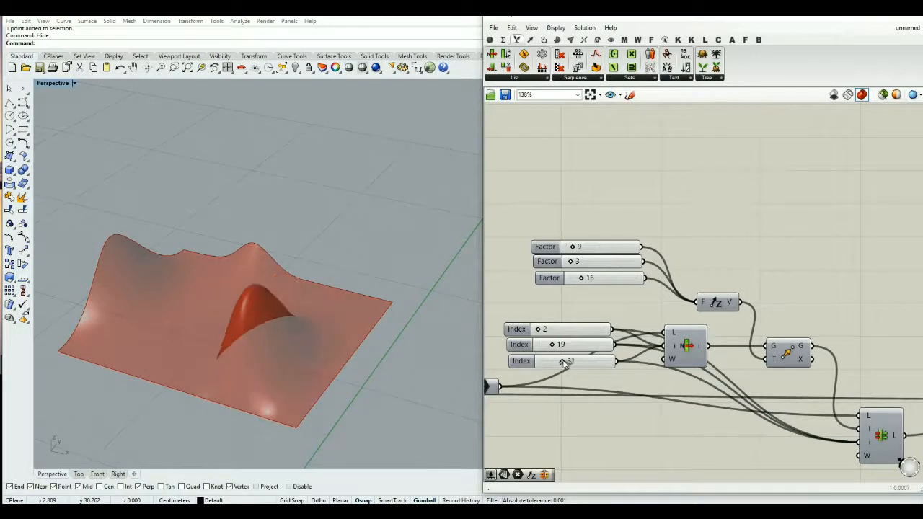
pyautogui.moveTo(581, 279)
pyautogui.mouseDown()
pyautogui.moveTo(596, 277)
pyautogui.moveTo(570, 281)
pyautogui.moveTo(576, 264)
pyautogui.mouseUp()
# Step: Group all components of the Surface From Points definition and move the group beneath the 4Point Surface group
pyautogui.scroll(-6, 570, 311)
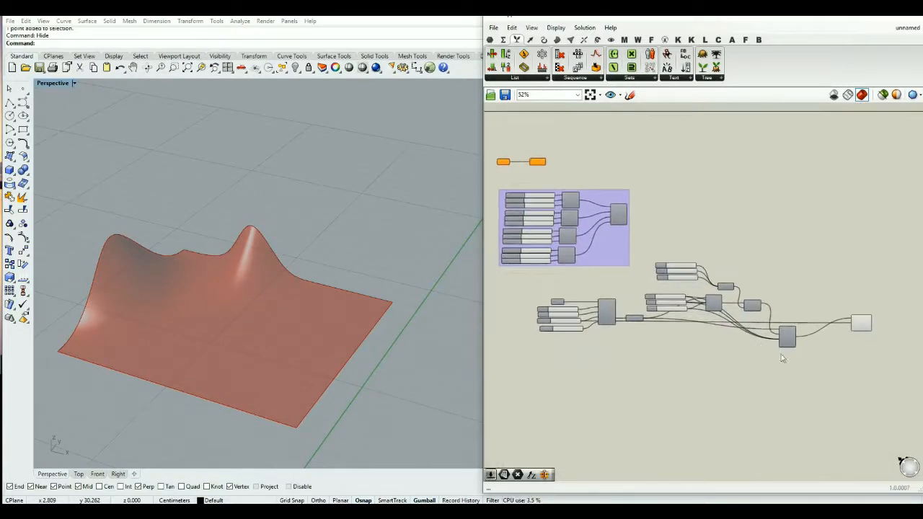
pyautogui.moveTo(883, 383); pyautogui.dragTo(531, 267)
pyautogui.middleClick(722, 323)
pyautogui.click(722, 289)
pyautogui.click(758, 256)
pyautogui.moveTo(760, 296); pyautogui.dragTo(718, 329)
pyautogui.click(756, 252)
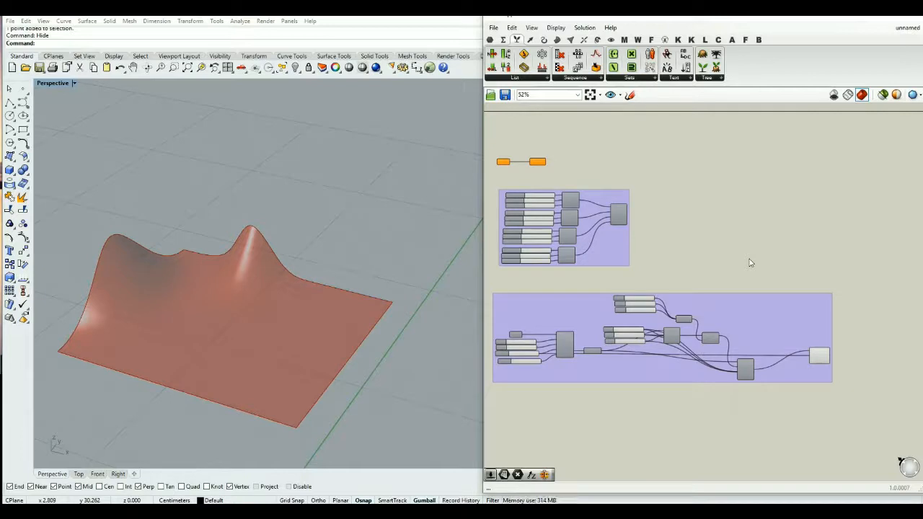
# Step: Hide the preview of every component in the Surface From Points group
pyautogui.moveTo(797, 225); pyautogui.dragTo(832, 175, button='right')
pyautogui.moveTo(899, 230); pyautogui.dragTo(536, 374)
pyautogui.middleClick(540, 372)
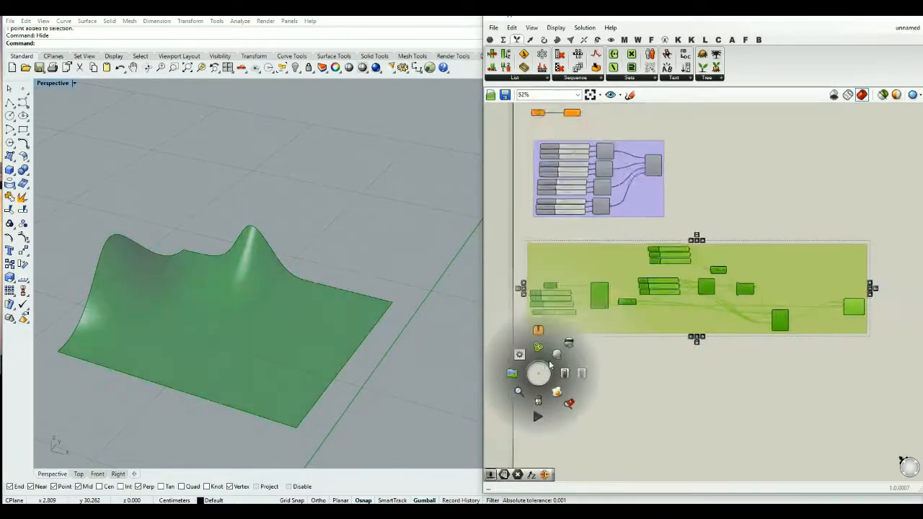
pyautogui.scroll(-1, 546, 359)
pyautogui.click(576, 351)
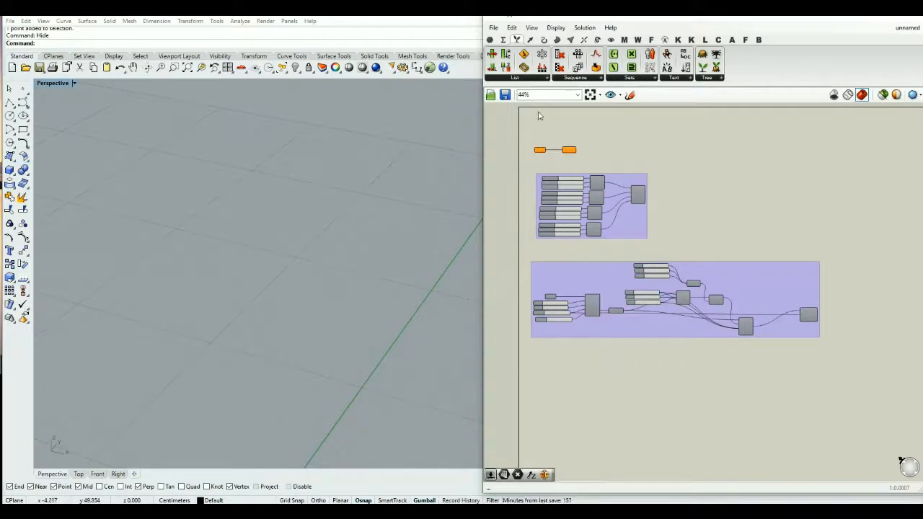
# Step: Add a Loft component on the empty canvas below the Surface From Points group
pyautogui.doubleClick(658, 376)
pyautogui.write('loft')
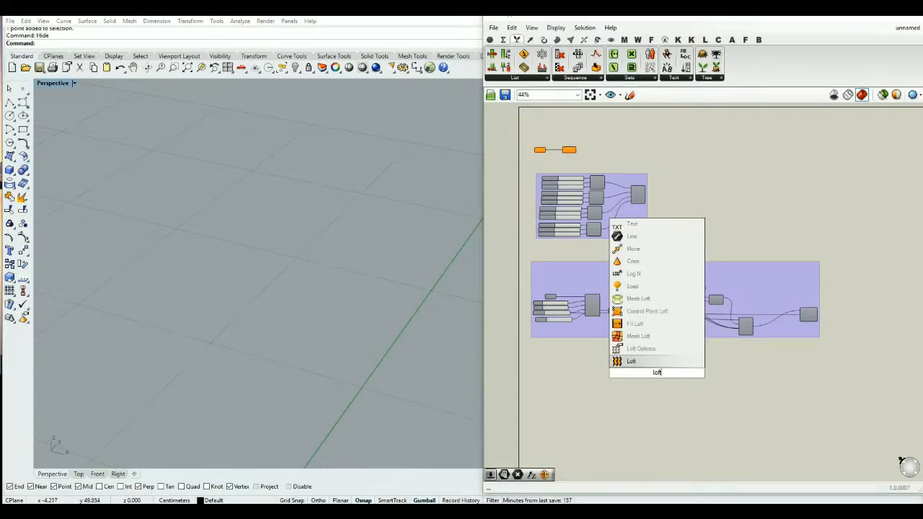
pyautogui.click(644, 363)
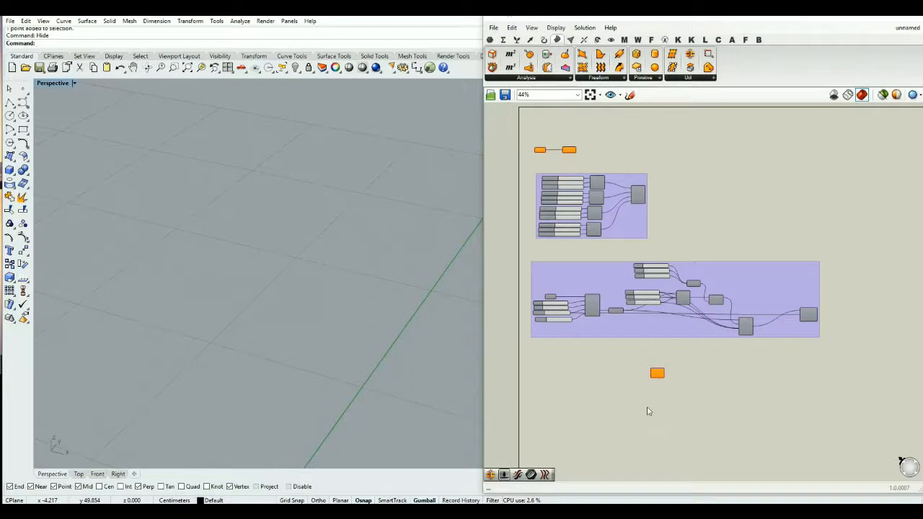
pyautogui.scroll(2, 647, 411)
pyautogui.scroll(1, 652, 393)
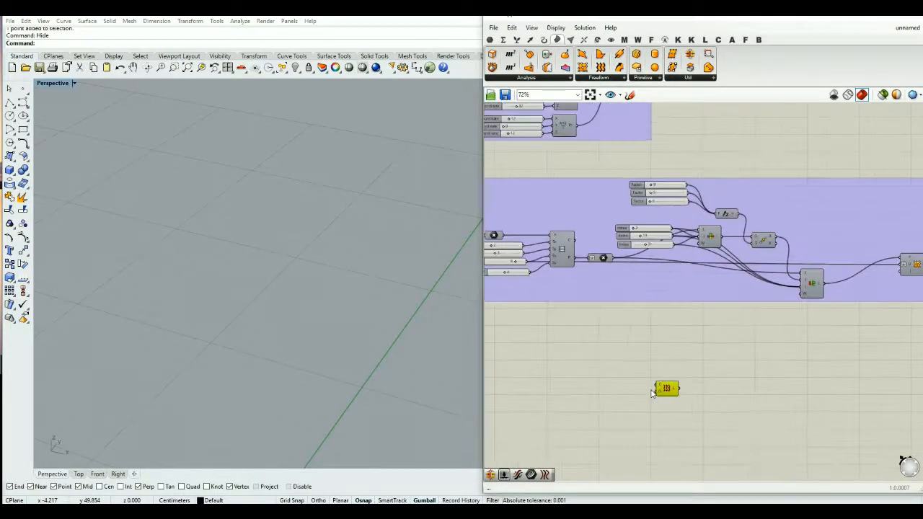
# Step: Draw a wavy five-point control-point curve on the ground plane in Rhino's Perspective viewport
pyautogui.click(23, 102)
pyautogui.click(170, 211)
pyautogui.click(220, 208)
pyautogui.click(281, 256)
pyautogui.click(317, 270)
pyautogui.click(362, 258)
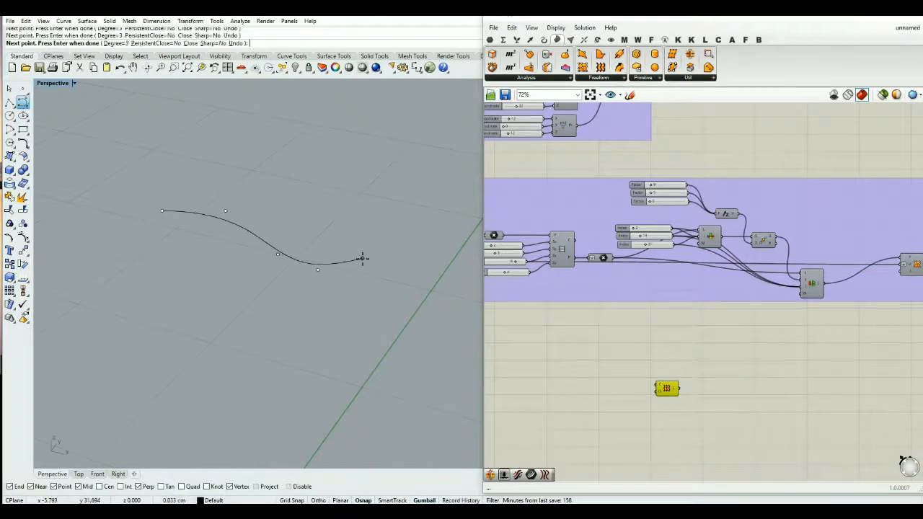
pyautogui.rightClick(363, 261)
# Step: Draw a second five-point control-point curve in front of the first, running roughly alongside it
pyautogui.rightClick(359, 342)
pyautogui.click(101, 266)
pyautogui.click(147, 304)
pyautogui.click(216, 364)
pyautogui.click(286, 362)
pyautogui.click(368, 353)
pyautogui.rightClick(367, 352)
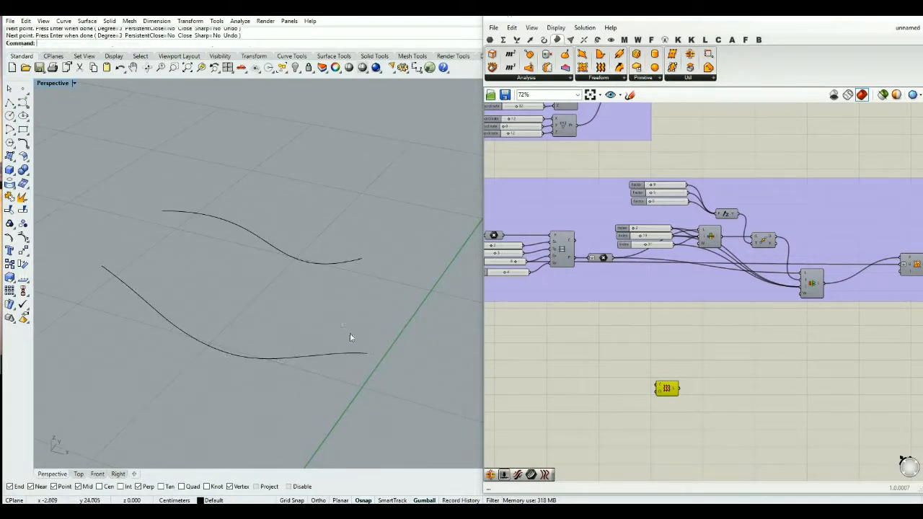
# Step: Reference both drawn curves in a new Grasshopper Curve parameter and connect it to the Loft's C input
pyautogui.moveTo(281, 217); pyautogui.dragTo(265, 369)
pyautogui.click(494, 42)
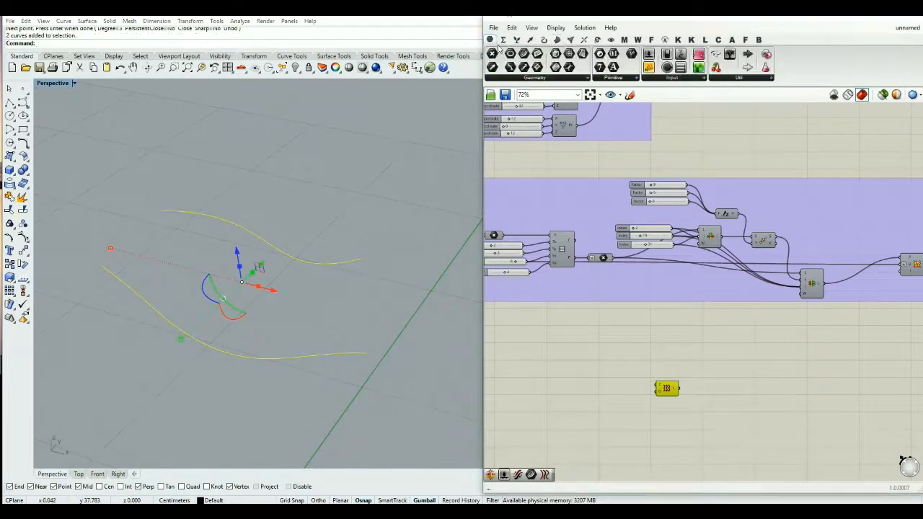
pyautogui.click(524, 54)
pyautogui.click(604, 382)
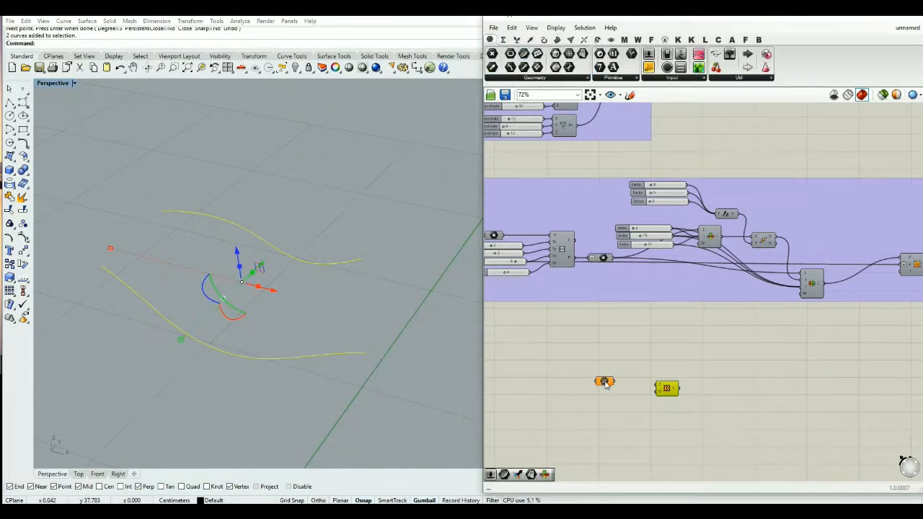
pyautogui.rightClick(606, 384)
pyautogui.click(639, 438)
pyautogui.rightClick(390, 324)
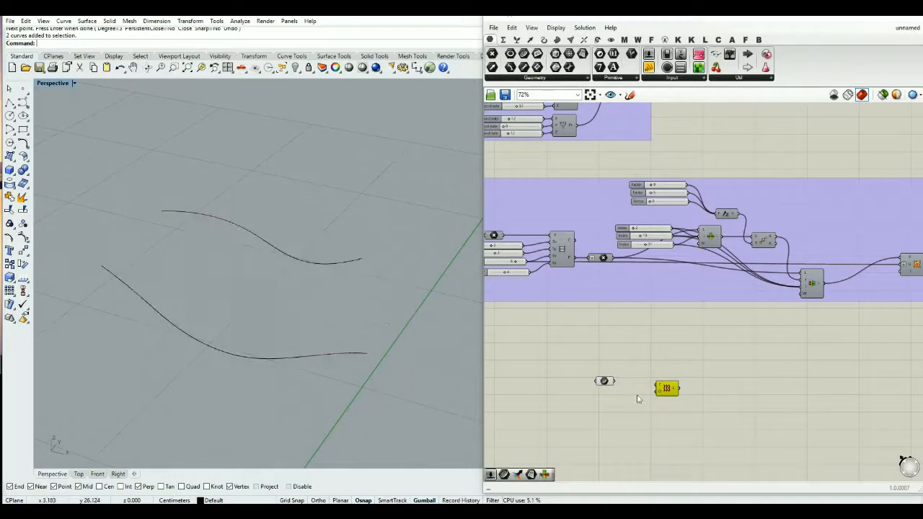
pyautogui.moveTo(614, 380); pyautogui.dragTo(657, 388)
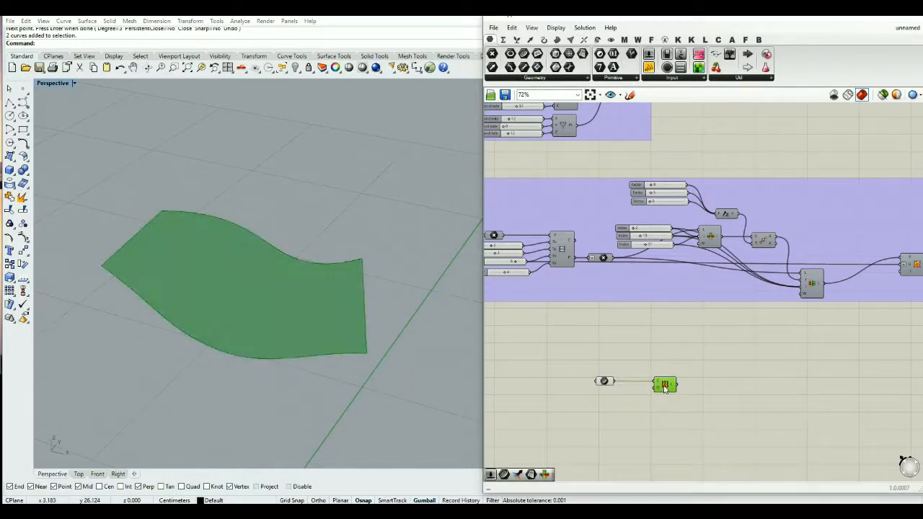
# Step: Raise the front curve vertically in Rhino so the lofted surface slopes between the two curves
pyautogui.moveTo(393, 380)
pyautogui.mouseDown(button='right')
pyautogui.moveTo(402, 354)
pyautogui.moveTo(388, 369)
pyautogui.mouseUp(button='right')
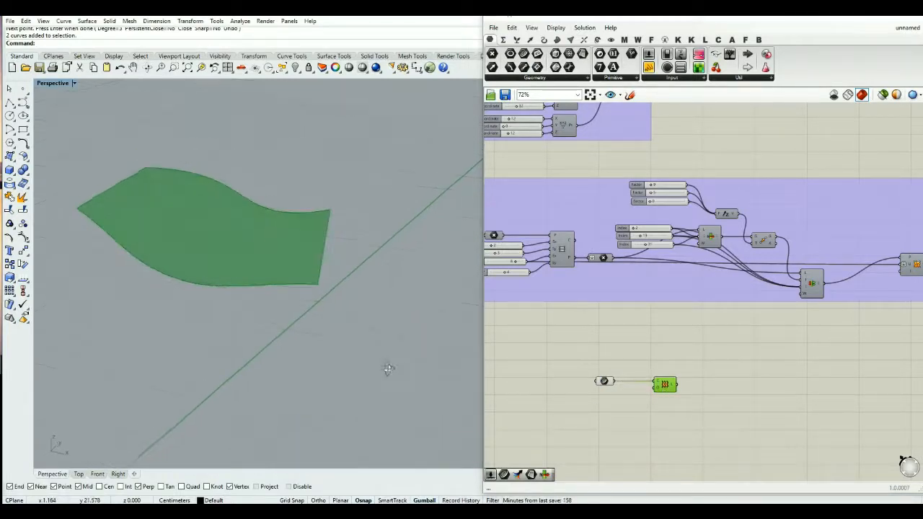
pyautogui.click(238, 288)
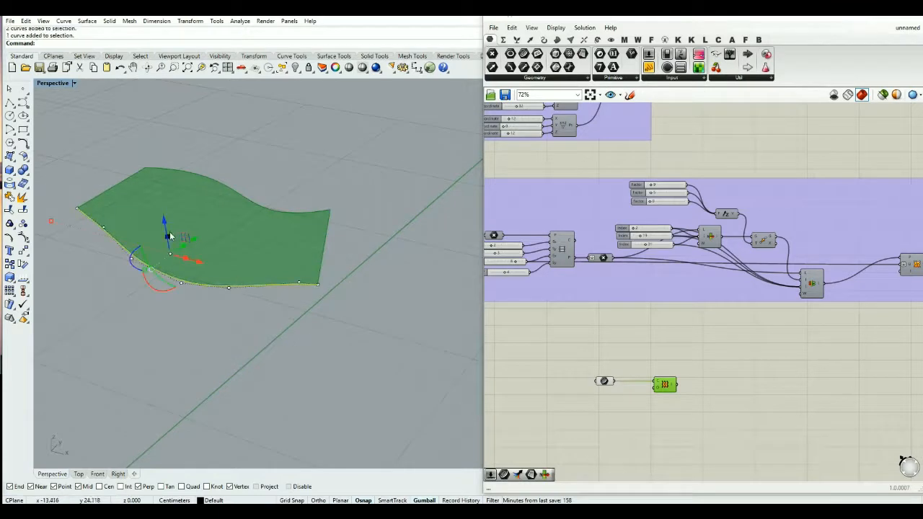
pyautogui.moveTo(164, 220); pyautogui.dragTo(159, 174)
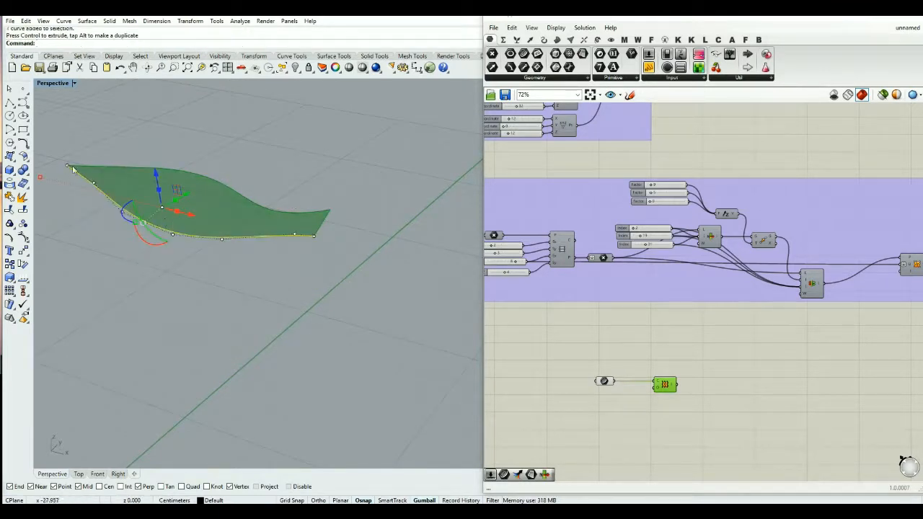
pyautogui.moveTo(306, 271); pyautogui.dragTo(215, 286, button='right')
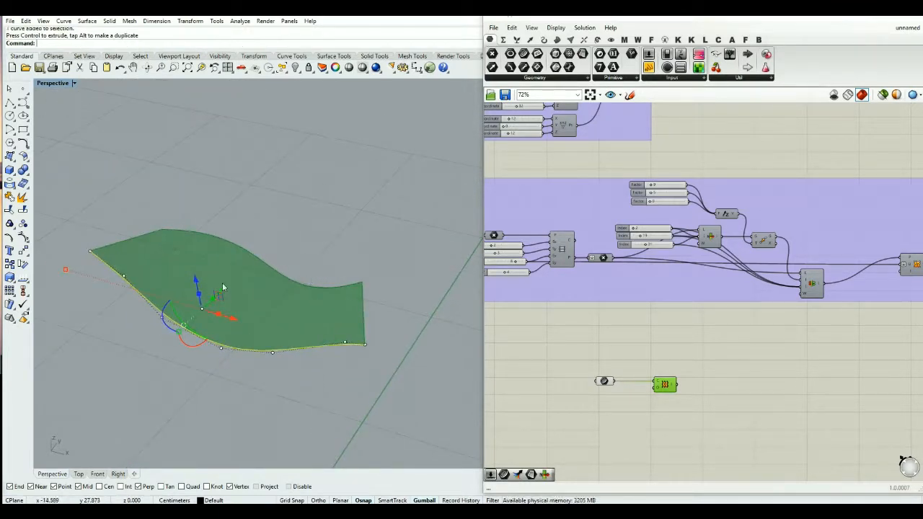
pyautogui.moveTo(256, 292); pyautogui.dragTo(299, 302, button='right')
pyautogui.moveTo(354, 252); pyautogui.dragTo(354, 270, button='right')
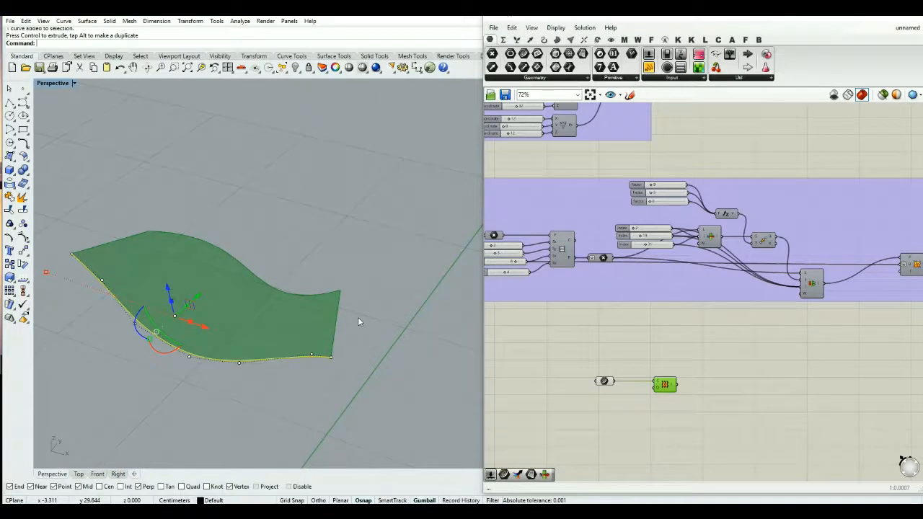
# Step: Turn on the front curve's control points and raise a middle one vertically to form a bump in the loft
pyautogui.click(189, 364)
pyautogui.click(194, 356)
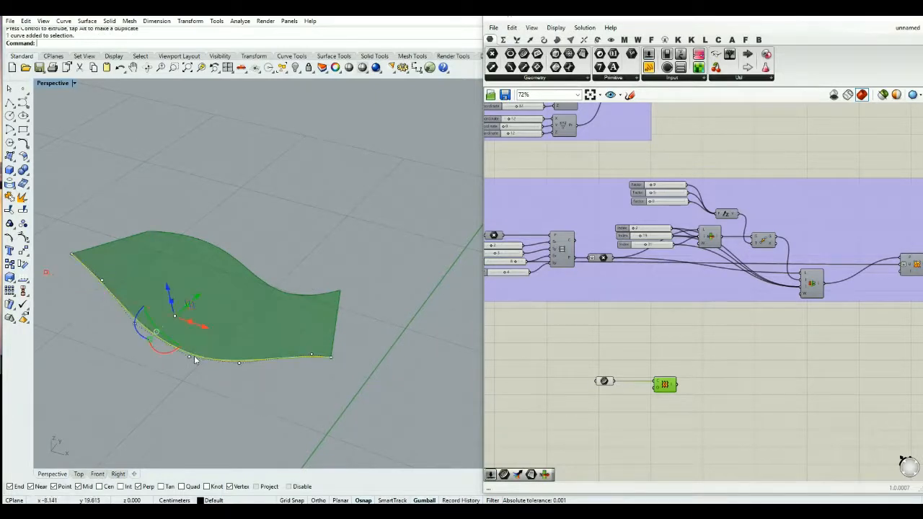
pyautogui.press('F10')
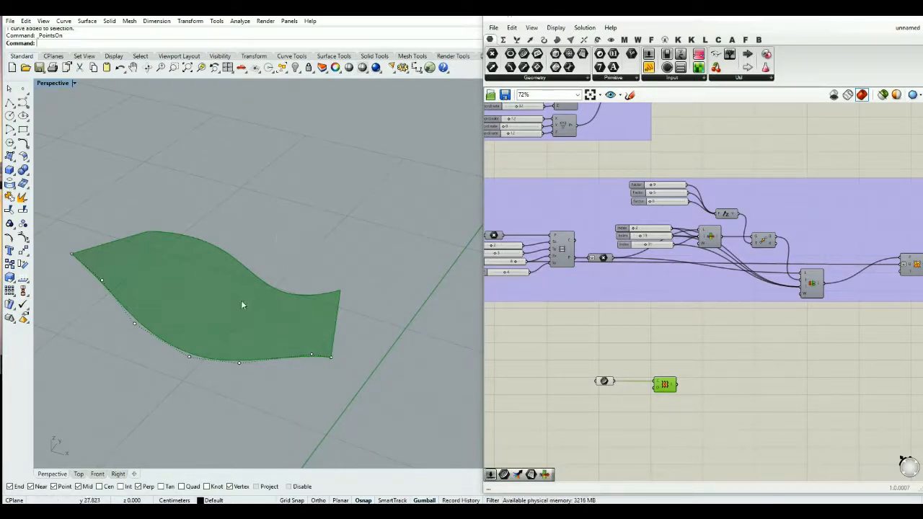
pyautogui.click(190, 356)
pyautogui.moveTo(181, 332); pyautogui.dragTo(176, 248)
pyautogui.moveTo(232, 218); pyautogui.dragTo(323, 266, button='right')
pyautogui.click(343, 261)
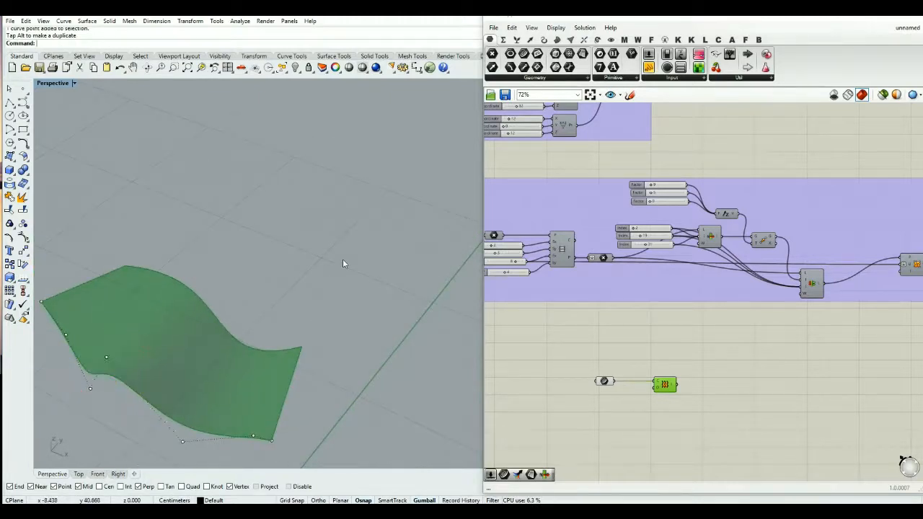
# Step: Examine the deformed loft surface from several angles
pyautogui.scroll(-6, 336, 267)
pyautogui.moveTo(331, 324); pyautogui.dragTo(271, 367, button='right')
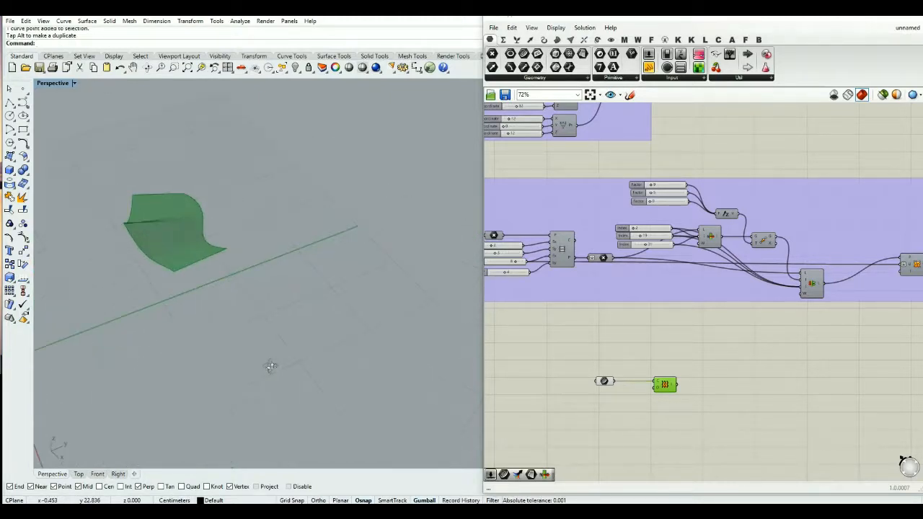
pyautogui.scroll(3, 646, 382)
pyautogui.moveTo(620, 311); pyautogui.dragTo(621, 306, button='right')
pyautogui.moveTo(192, 259); pyautogui.dragTo(233, 192, button='right')
pyautogui.scroll(5, 233, 191)
pyautogui.moveTo(240, 302); pyautogui.dragTo(252, 309, button='right')
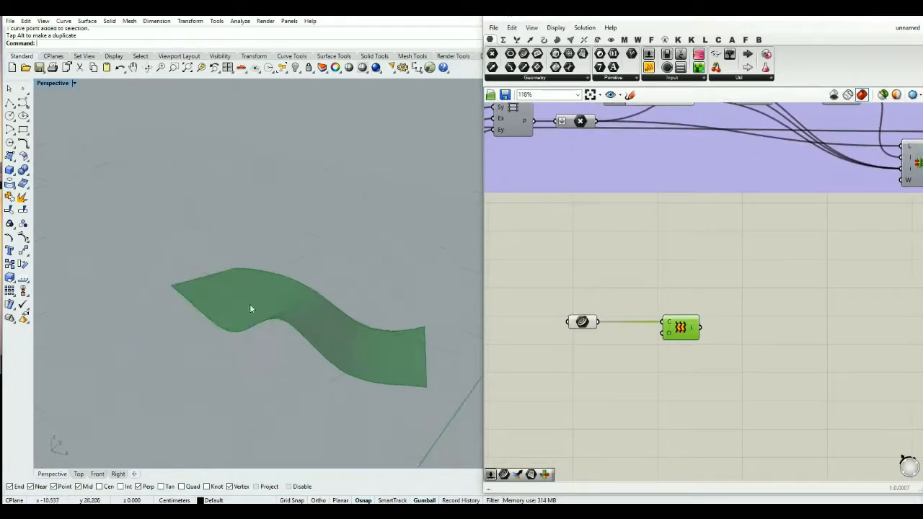
pyautogui.click(646, 384)
pyautogui.scroll(-2, 238, 243)
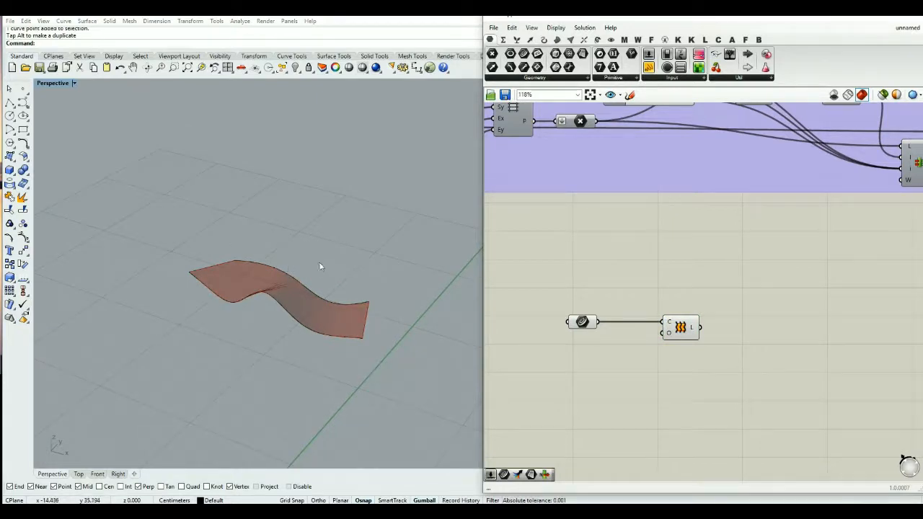
# Step: Draw a third five-point control-point curve on the ground in front of the lofted surface
pyautogui.click(23, 103)
pyautogui.click(146, 282)
pyautogui.click(178, 318)
pyautogui.click(200, 348)
pyautogui.click(256, 361)
pyautogui.click(315, 371)
pyautogui.rightClick(315, 370)
# Step: Draw a fourth five-point control-point curve in front of the third one
pyautogui.rightClick(97, 273)
pyautogui.click(96, 273)
pyautogui.click(116, 318)
pyautogui.click(133, 365)
pyautogui.click(207, 403)
pyautogui.click(286, 416)
pyautogui.rightClick(285, 416)
# Step: Raise the third curve vertically above the ground plane
pyautogui.click(232, 363)
pyautogui.moveTo(211, 297); pyautogui.dragTo(211, 251)
pyautogui.click(173, 383)
pyautogui.click(280, 368)
# Step: Reference all four curves together in the Loft's Curve parameter using one window selection
pyautogui.moveTo(345, 223); pyautogui.dragTo(149, 411)
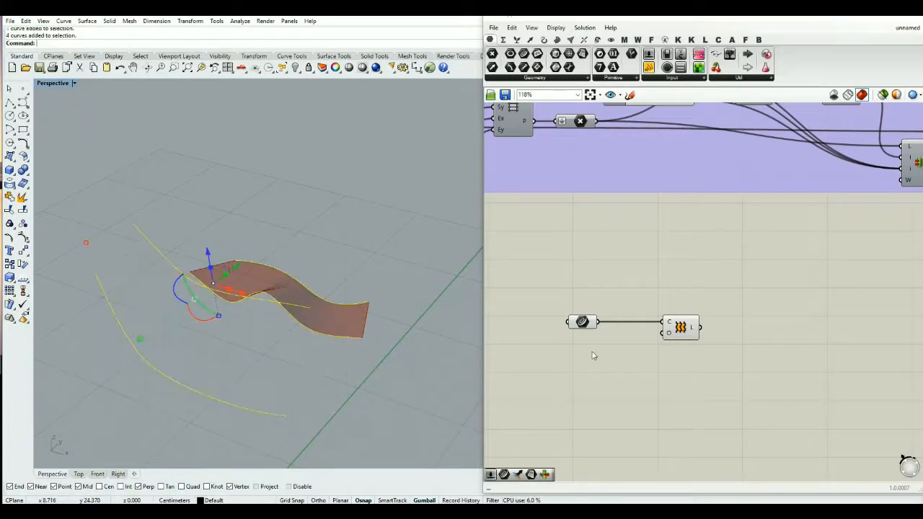
pyautogui.rightClick(582, 322)
pyautogui.click(621, 437)
pyautogui.press('Escape')
pyautogui.moveTo(326, 298)
pyautogui.mouseDown(button='right')
pyautogui.moveTo(270, 334)
pyautogui.moveTo(311, 321)
pyautogui.moveTo(314, 294)
pyautogui.mouseUp(button='right')
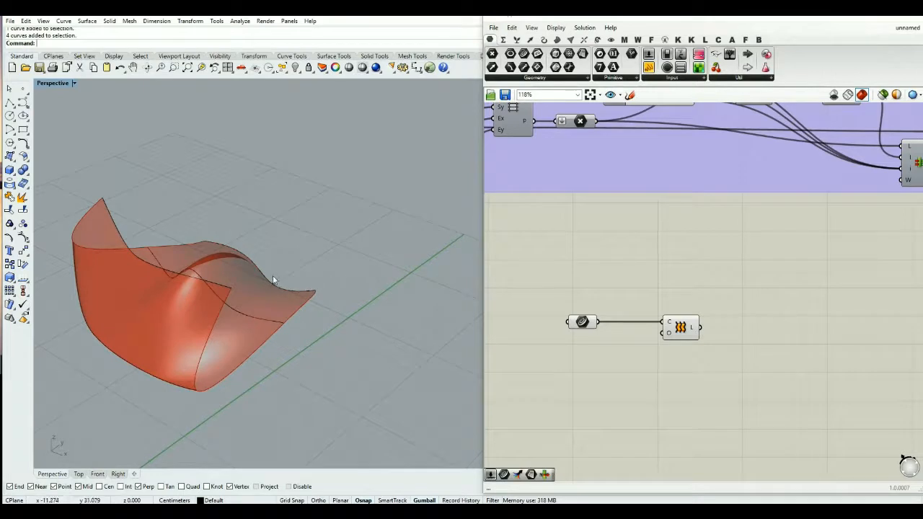
pyautogui.moveTo(256, 382)
pyautogui.mouseDown(button='right')
pyautogui.moveTo(243, 336)
pyautogui.moveTo(233, 354)
pyautogui.moveTo(262, 372)
pyautogui.mouseUp(button='right')
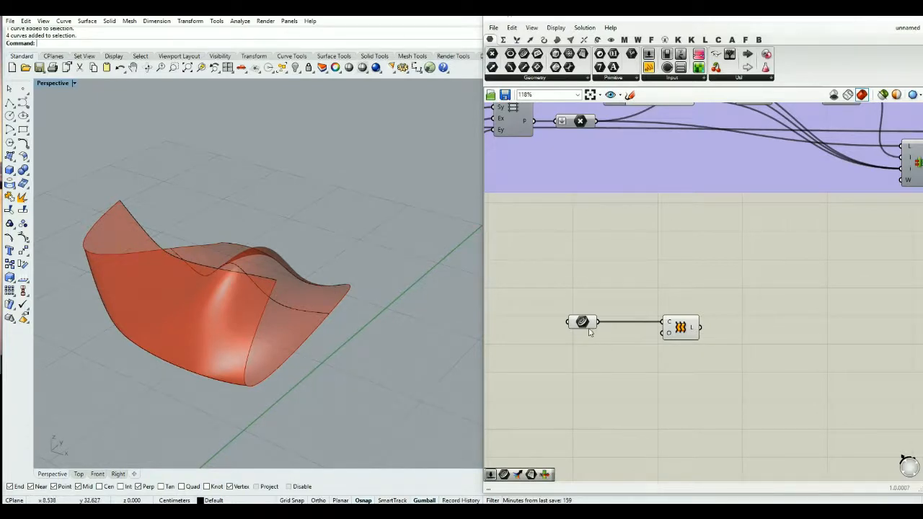
# Step: Reference the four curves again one by one, from rearmost to frontmost, and shift the Loft component away from its Curve parameter
pyautogui.rightClick(584, 322)
pyautogui.click(627, 439)
pyautogui.click(334, 285)
pyautogui.click(297, 309)
pyautogui.click(146, 229)
pyautogui.press('Return')
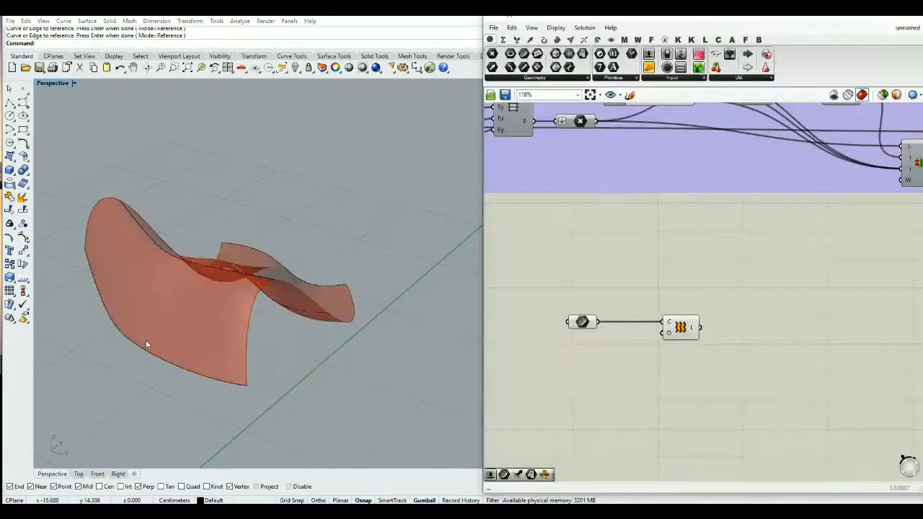
pyautogui.moveTo(340, 305); pyautogui.dragTo(288, 353, button='right')
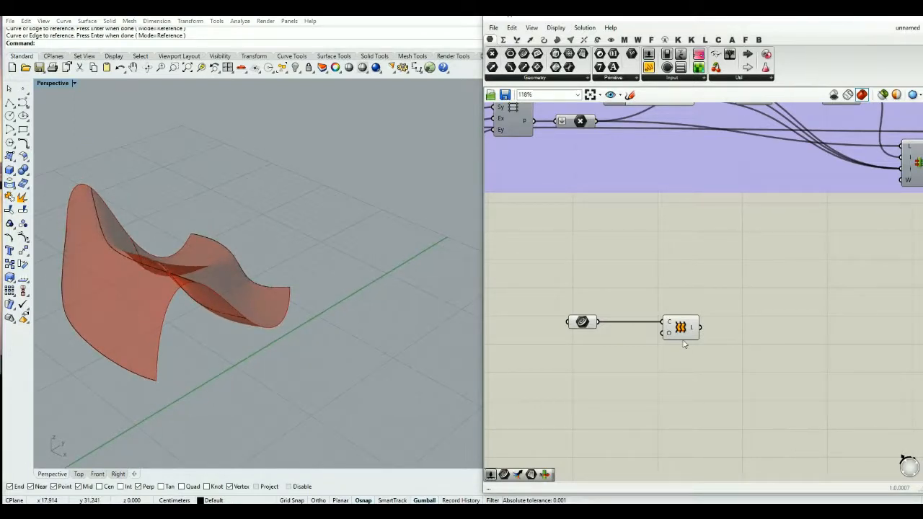
pyautogui.moveTo(682, 328); pyautogui.dragTo(698, 328)
pyautogui.doubleClick(693, 368)
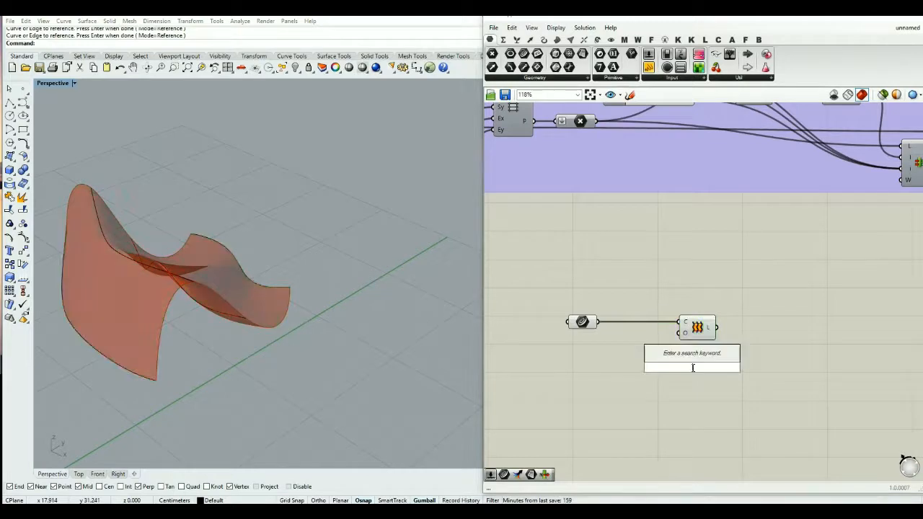
pyautogui.write('reuled')
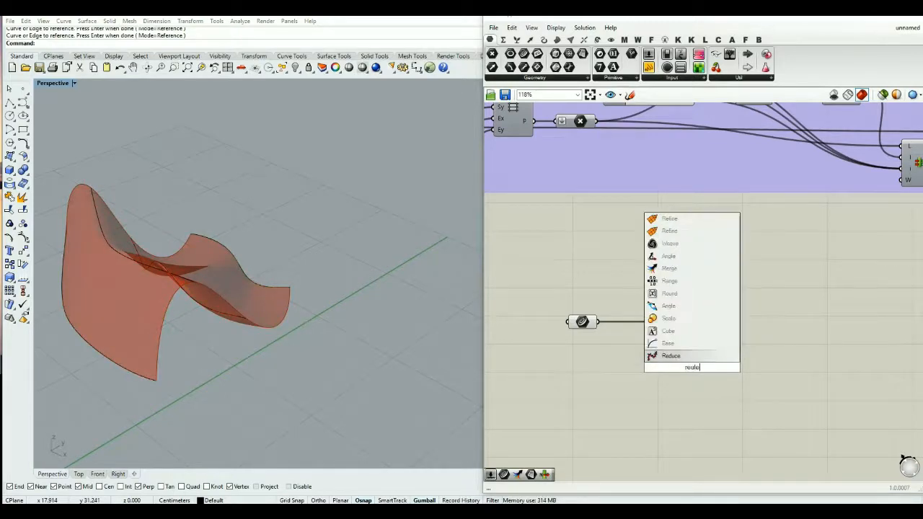
pyautogui.press('BackSpace')
pyautogui.press('BackSpace')
pyautogui.press('BackSpace')
pyautogui.press('BackSpace')
pyautogui.press('BackSpace')
pyautogui.press('BackSpace')
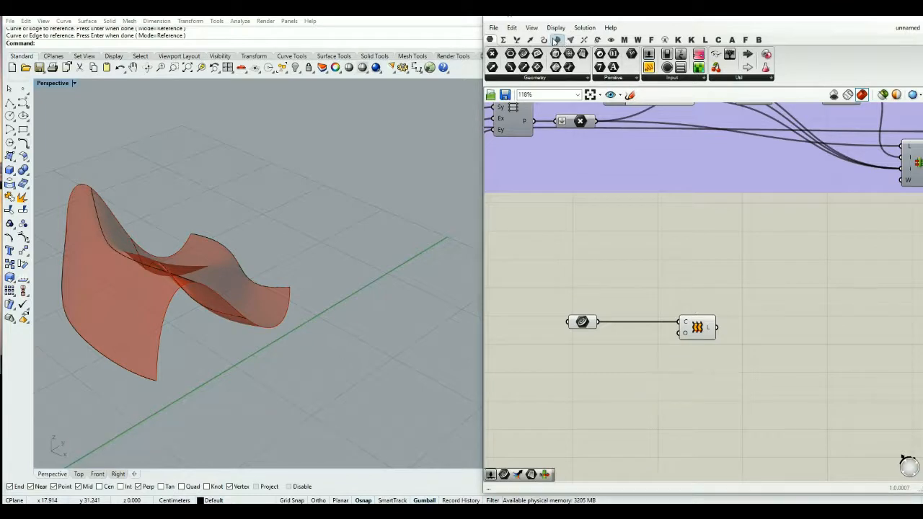
# Step: Add a Ruled Surface component directly below the Loft component
pyautogui.click(557, 39)
pyautogui.click(593, 78)
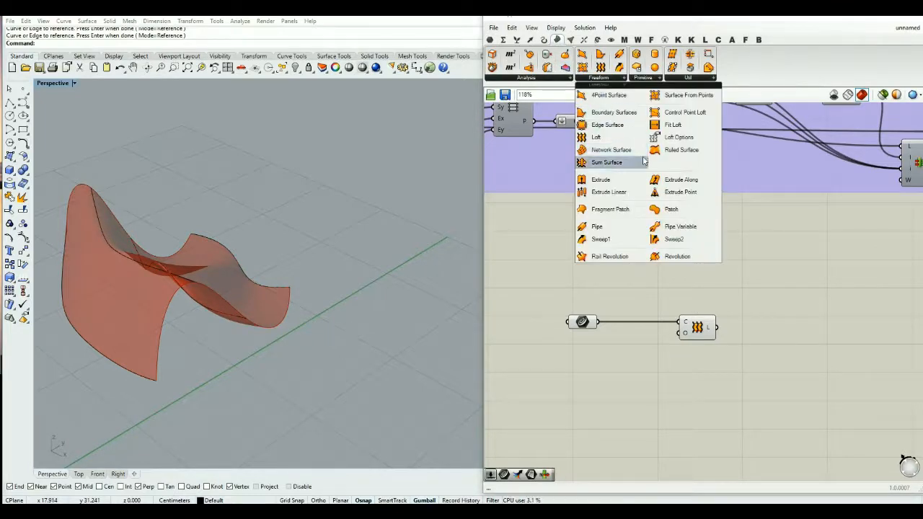
pyautogui.click(676, 150)
pyautogui.click(692, 392)
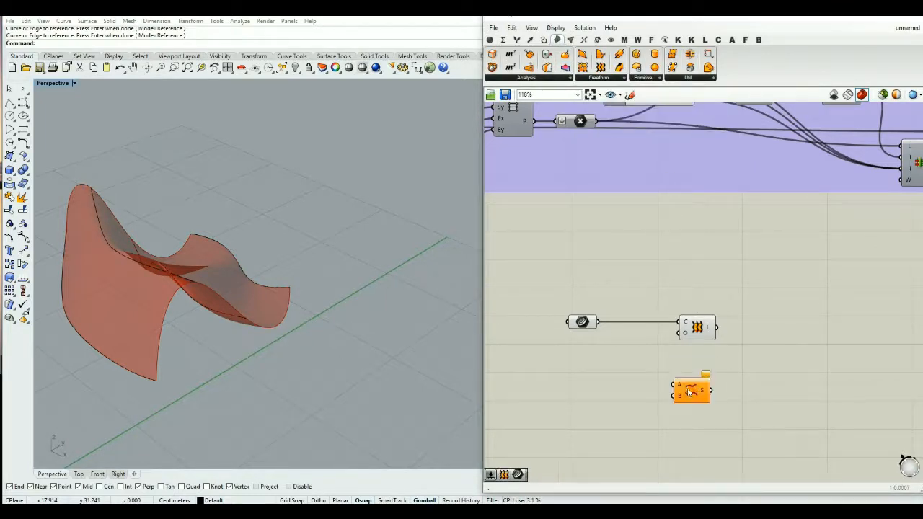
pyautogui.moveTo(689, 392); pyautogui.dragTo(704, 387)
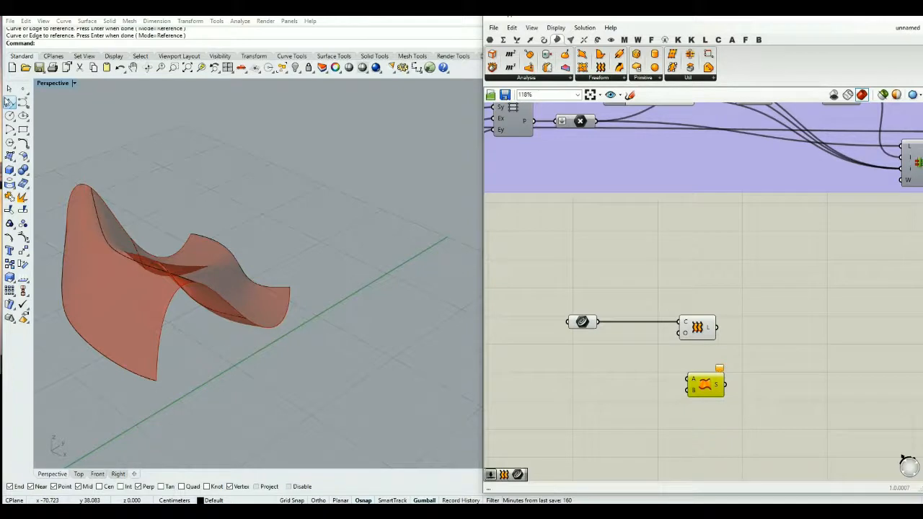
# Step: Draw a new control-point curve on the ground behind the loft, starting near the green axis and running backward
pyautogui.click(24, 115)
pyautogui.click(424, 244)
pyautogui.click(386, 216)
pyautogui.click(294, 179)
pyautogui.press('Return')
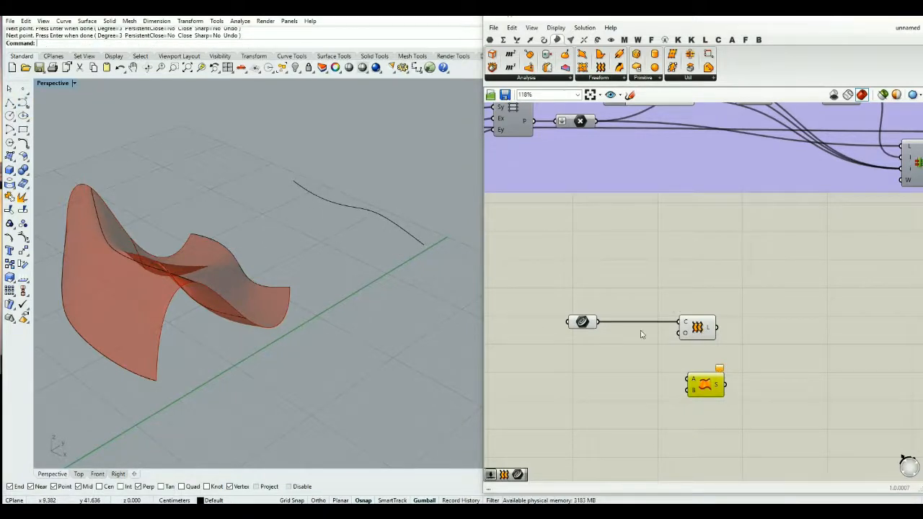
# Step: Draw a second control-point curve between the new curve and the loft, in the opposite direction toward the green axis
pyautogui.press('Return')
pyautogui.click(240, 192)
pyautogui.click(337, 264)
pyautogui.click(372, 276)
pyautogui.press('Return')
# Step: Turn on the second ruled-surface curve's control points, raise a middle one vertically, and hide the points again
pyautogui.click(304, 244)
pyautogui.press('F10')
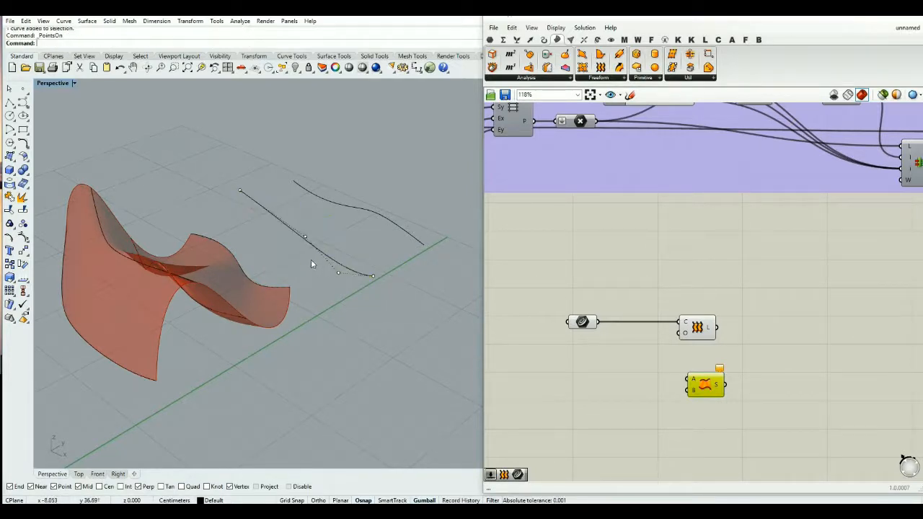
pyautogui.click(305, 239)
pyautogui.moveTo(305, 239); pyautogui.dragTo(300, 181)
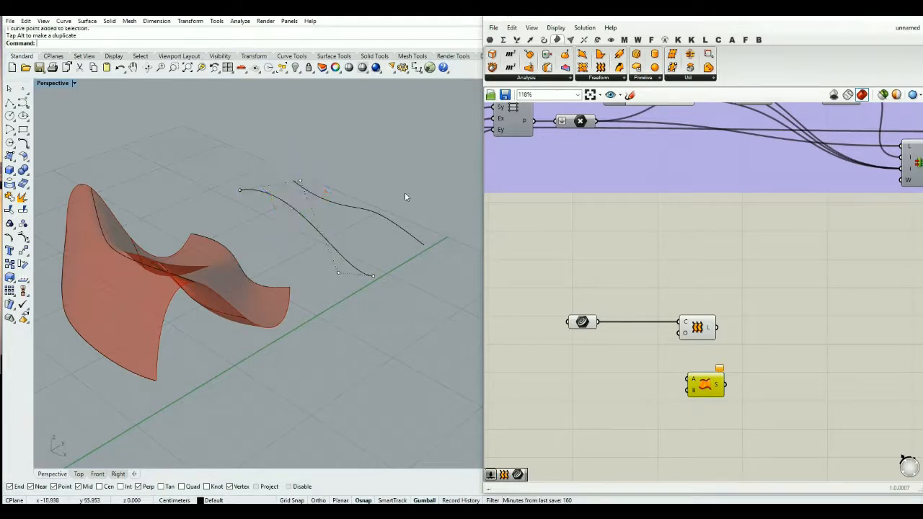
pyautogui.press('Escape')
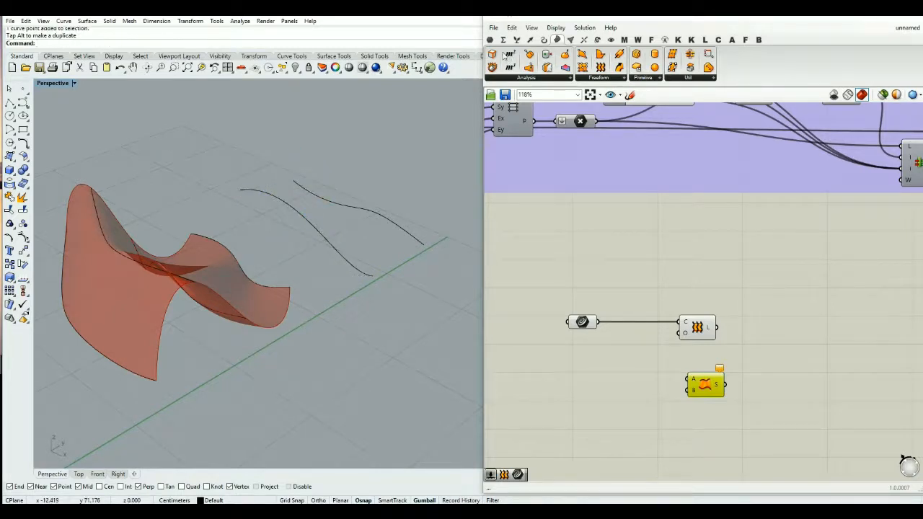
# Step: Add a Curve parameter beside the Ruled Surface component and reference the rear curve in it
pyautogui.click(491, 40)
pyautogui.click(494, 54)
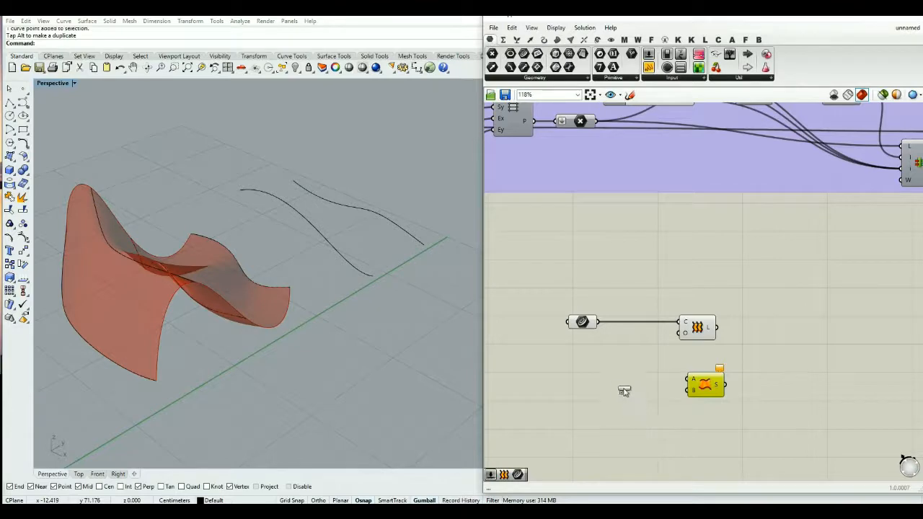
pyautogui.click(614, 371)
pyautogui.rightClick(615, 370)
pyautogui.click(649, 429)
pyautogui.click(414, 241)
pyautogui.click(615, 370)
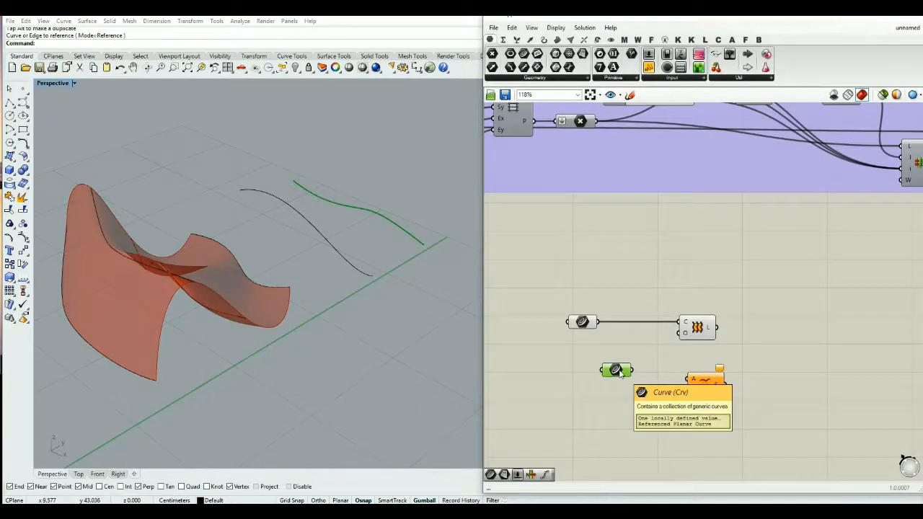
# Step: Duplicate the Curve parameter just below the original and reference the curve with the raised point in the copy
pyautogui.keyDown('alt'); pyautogui.moveTo(616, 371); pyautogui.dragTo(622, 394); pyautogui.keyUp('alt')
pyautogui.rightClick(622, 394)
pyautogui.click(652, 426)
pyautogui.click(369, 275)
# Step: Connect the two Curve parameters to the Ruled Surface's A and B inputs and move the component farther from them
pyautogui.moveTo(632, 371); pyautogui.dragTo(639, 393)
pyautogui.moveTo(712, 391)
pyautogui.mouseDown()
pyautogui.moveTo(734, 381)
pyautogui.moveTo(727, 386)
pyautogui.mouseUp()
pyautogui.click(709, 437)
pyautogui.moveTo(332, 240); pyautogui.dragTo(364, 309, button='right')
pyautogui.click(641, 446)
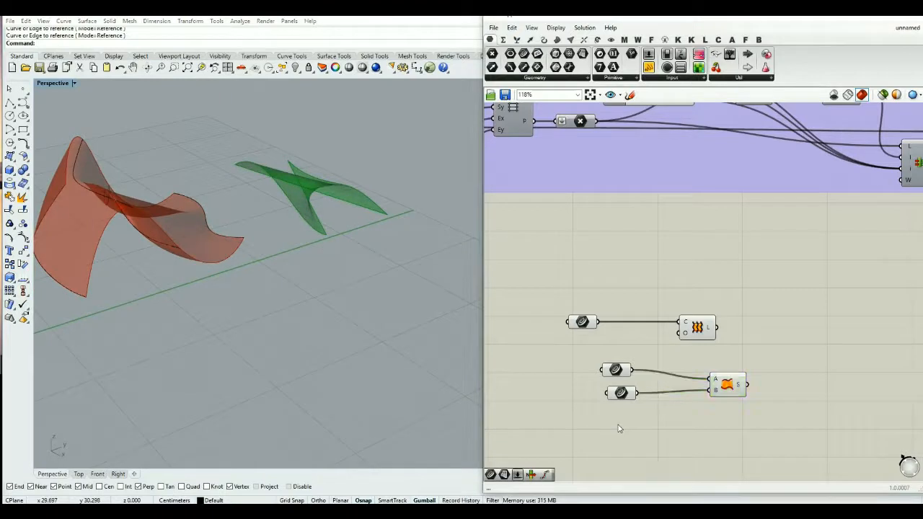
# Step: Insert a Flip Curve component between the second Curve parameter and the Ruled Surface's B input, spacing the components apart
pyautogui.doubleClick(652, 429)
pyautogui.write('flip')
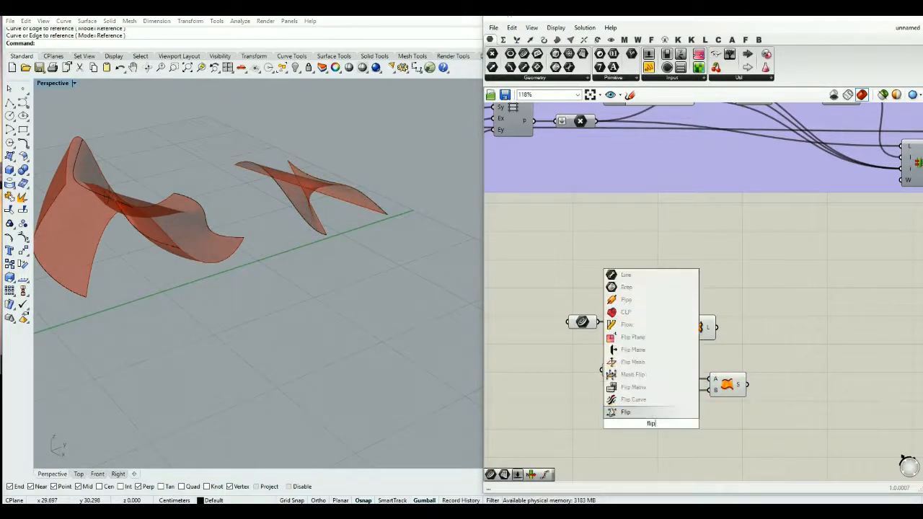
pyautogui.click(653, 412)
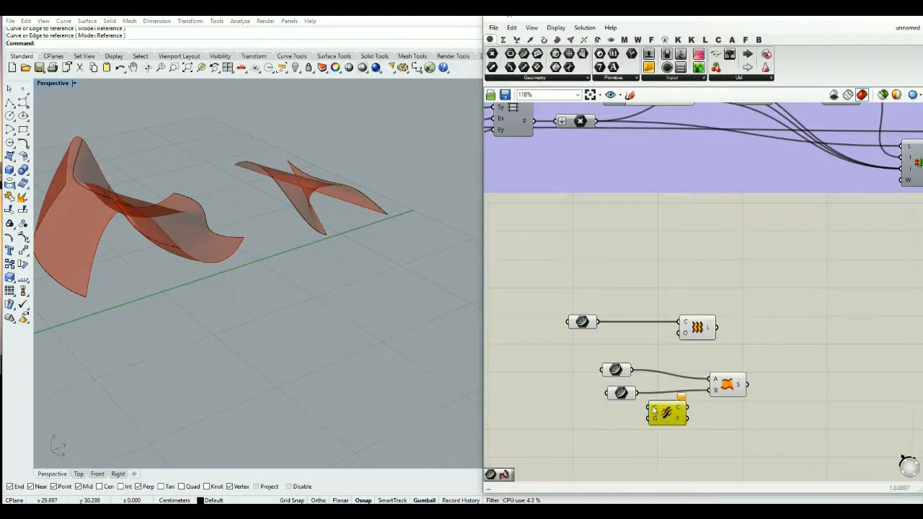
pyautogui.moveTo(637, 393); pyautogui.dragTo(750, 387)
pyautogui.moveTo(667, 412); pyautogui.dragTo(685, 401)
pyautogui.click(537, 383)
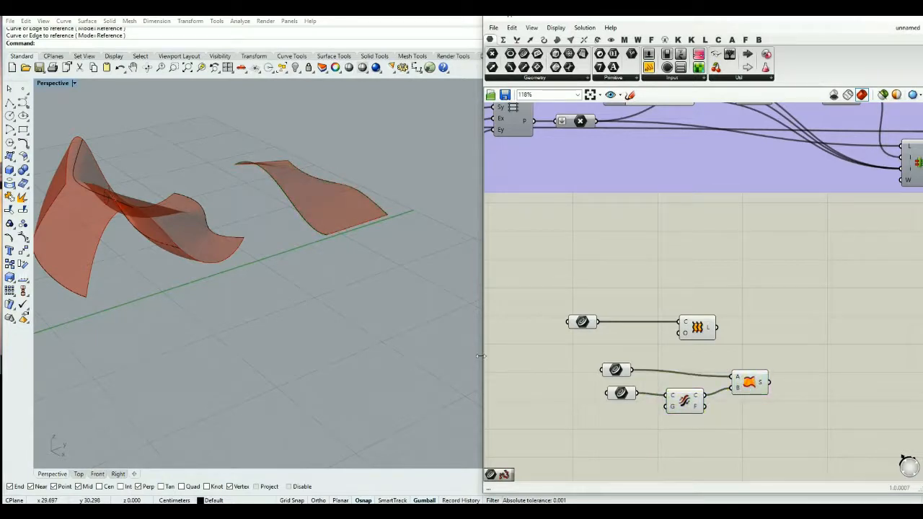
# Step: Bypass Flip Curve by wiring the second curve directly into the Ruled Surface's B input, compare the surfaces, and restore the flipped connection
pyautogui.scroll(3, 308, 258)
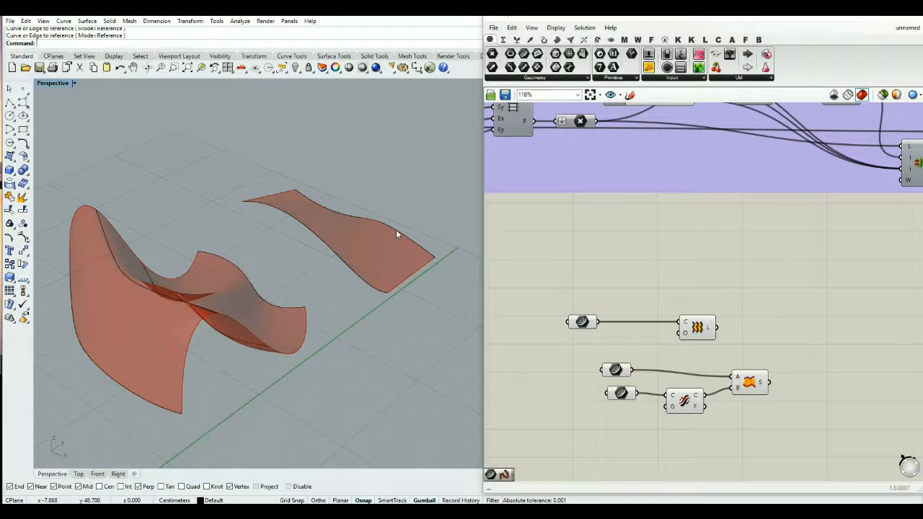
pyautogui.moveTo(637, 393); pyautogui.dragTo(743, 381)
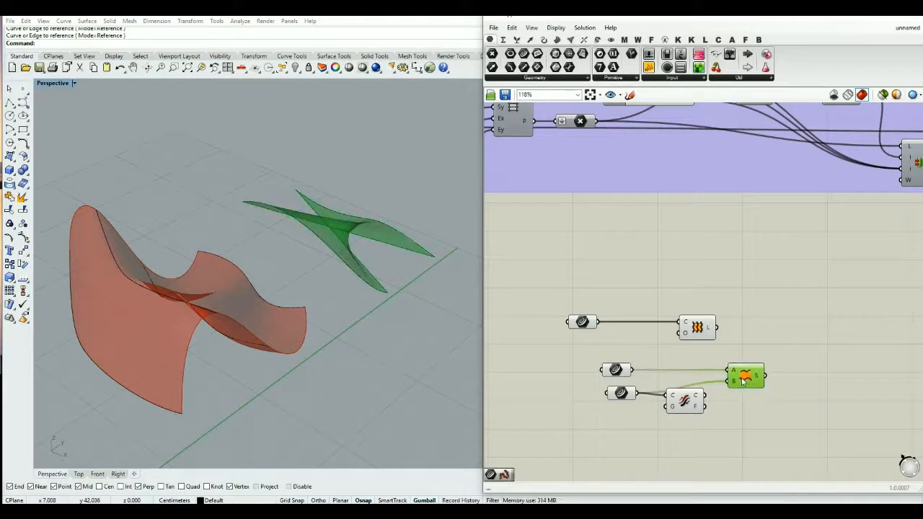
pyautogui.moveTo(385, 281); pyautogui.dragTo(368, 286, button='right')
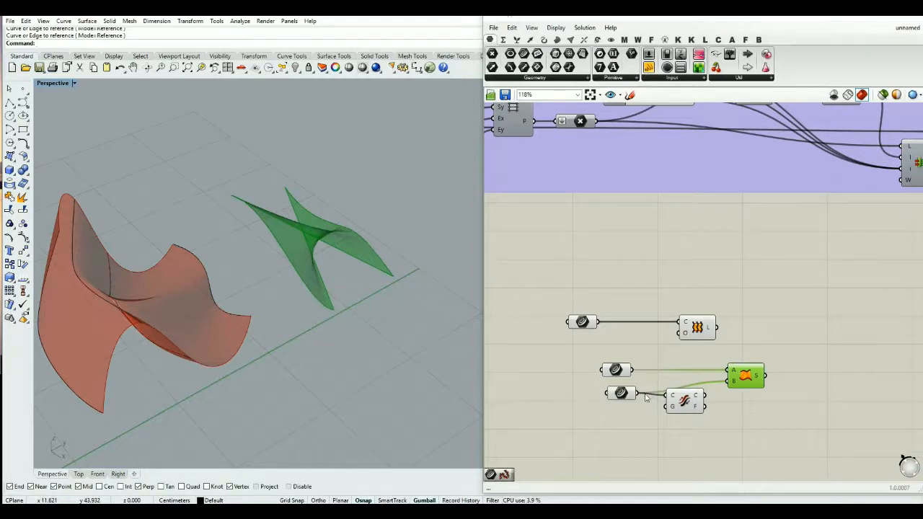
pyautogui.moveTo(642, 398); pyautogui.dragTo(729, 382)
pyautogui.moveTo(417, 371); pyautogui.dragTo(385, 325, button='right')
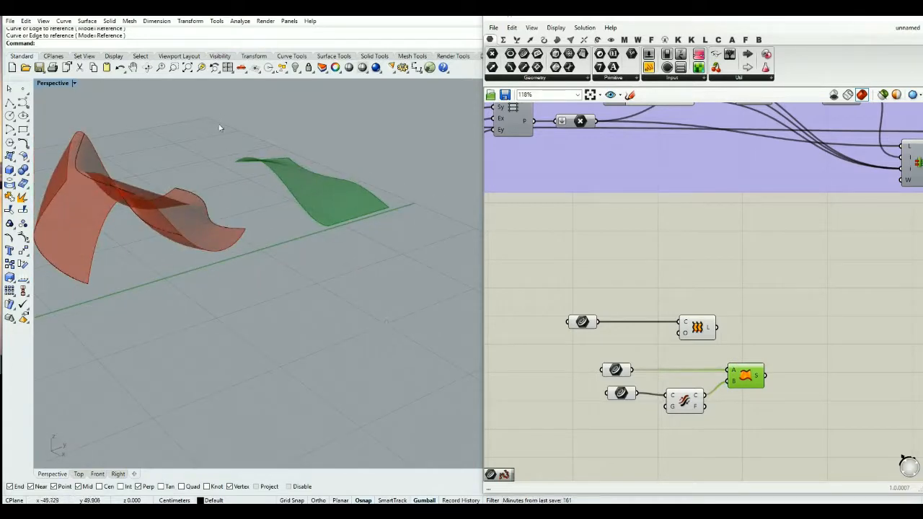
pyautogui.moveTo(381, 263); pyautogui.dragTo(375, 287, button='right')
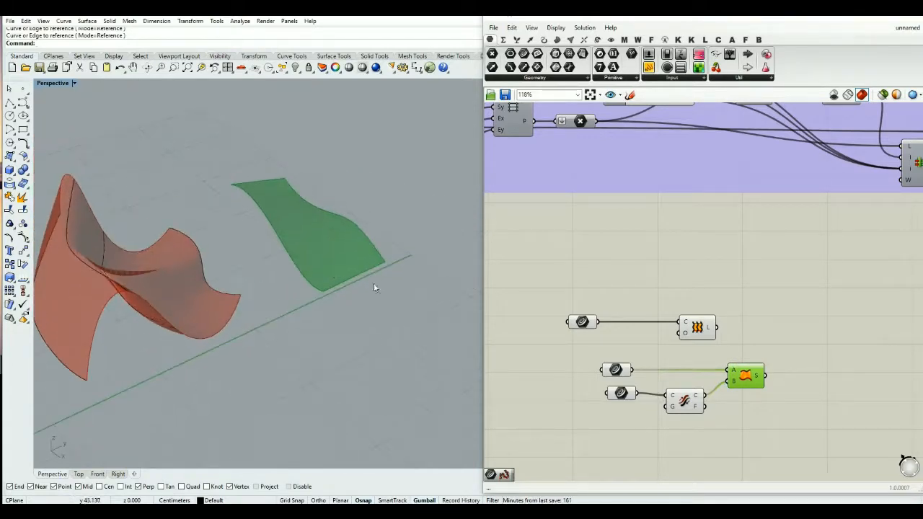
# Step: Group the Loft and Ruled Surface definitions together with their Curve parameters and Flip Curve component
pyautogui.click(806, 403)
pyautogui.moveTo(799, 292); pyautogui.dragTo(580, 434)
pyautogui.middleClick(583, 429)
pyautogui.click(584, 404)
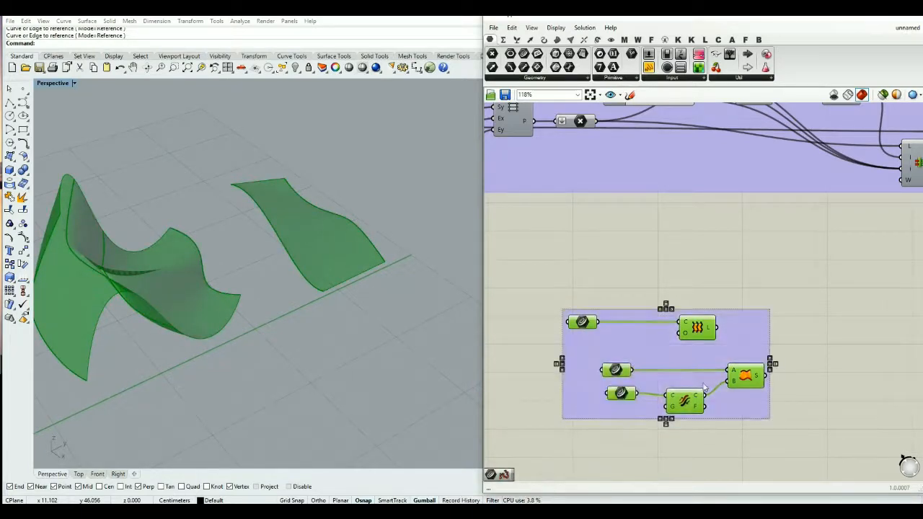
# Step: Turn off the preview of the grouped components and move the group up toward the previous group
pyautogui.middleClick(704, 382)
pyautogui.click(730, 360)
pyautogui.moveTo(751, 418); pyautogui.dragTo(771, 367)
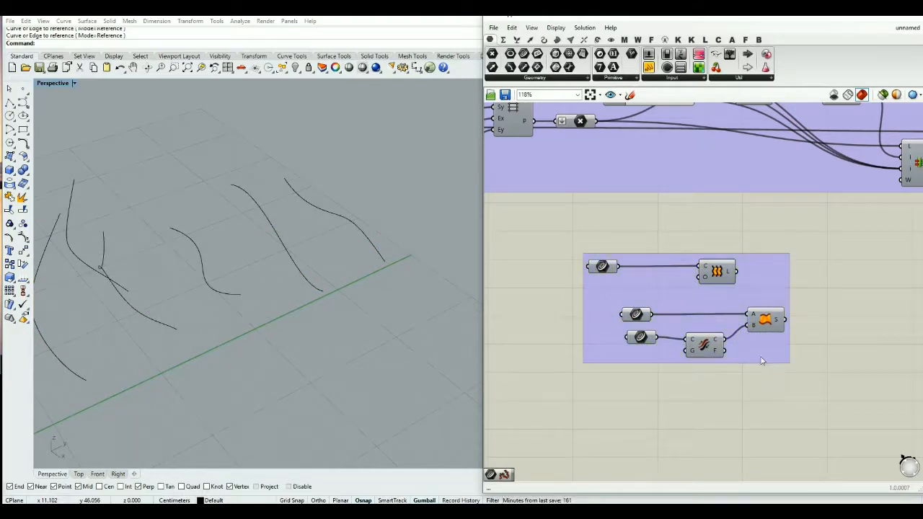
# Step: Add a Sweep1 component in the empty canvas area below the new group
pyautogui.doubleClick(664, 404)
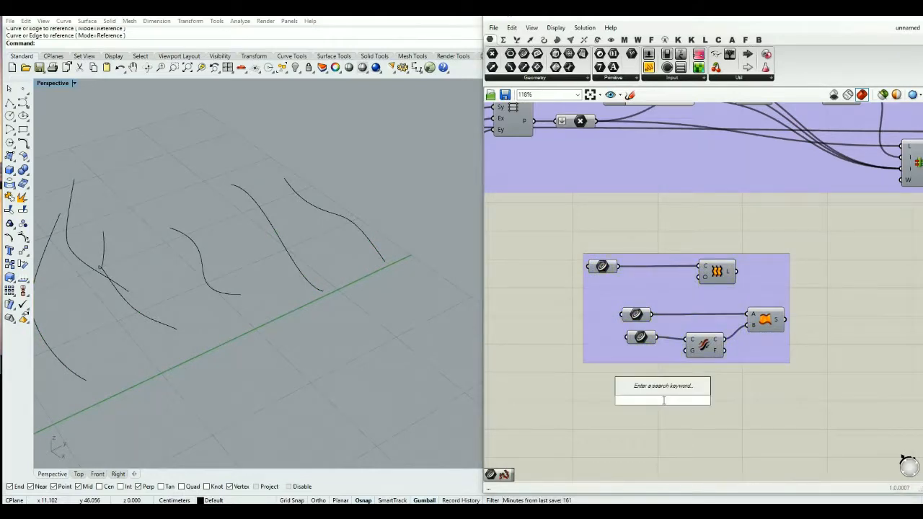
pyautogui.write('swee')
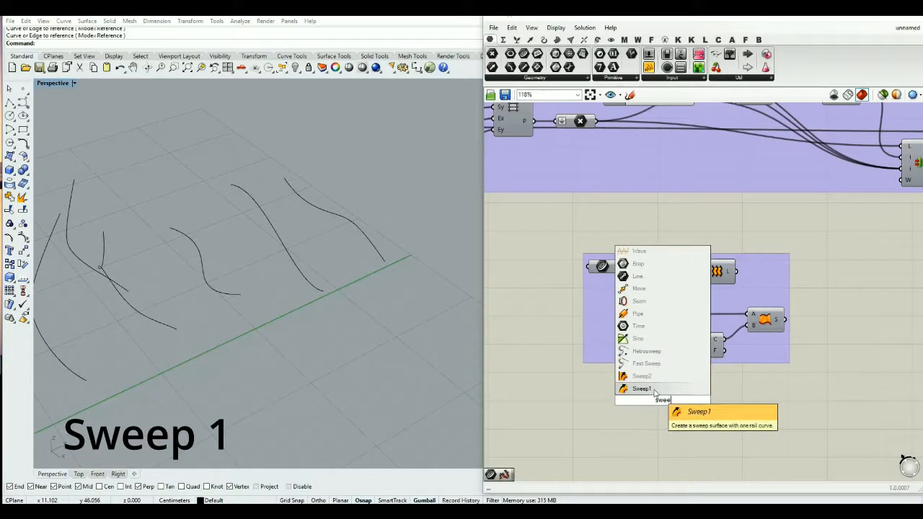
pyautogui.click(656, 390)
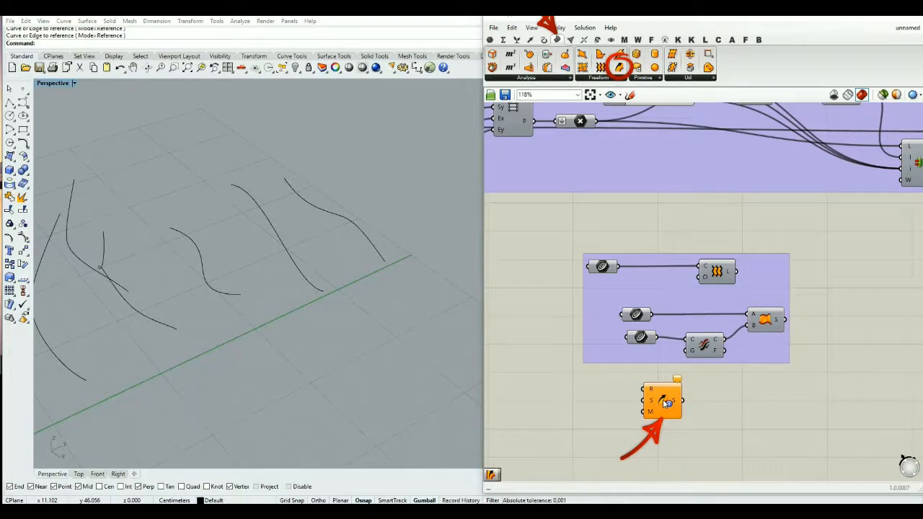
pyautogui.moveTo(665, 404); pyautogui.dragTo(698, 428)
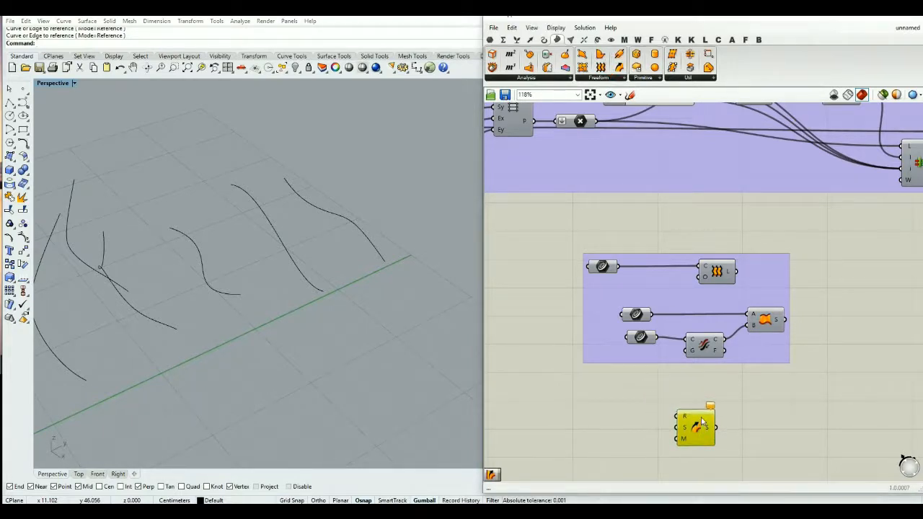
pyautogui.moveTo(701, 422); pyautogui.dragTo(700, 329, button='right')
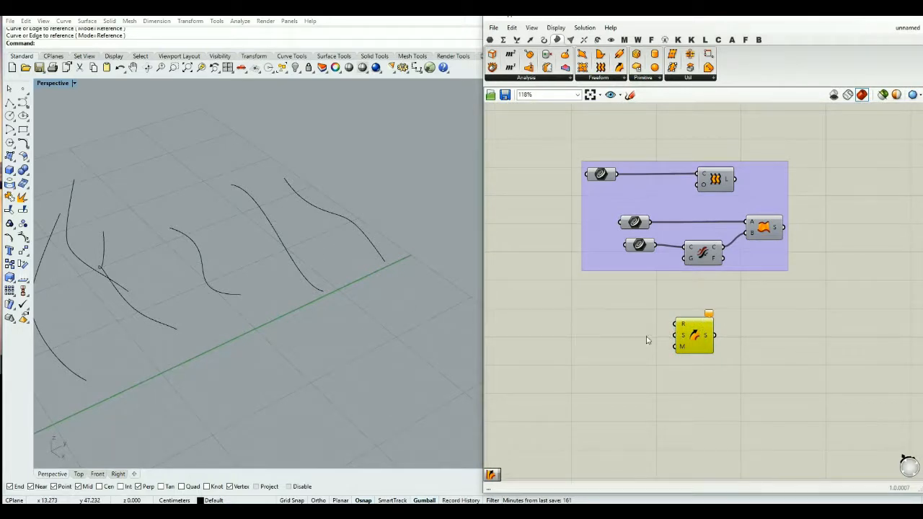
# Step: Add a Curve parameter beside Sweep1, reference the rearmost curve in it, and connect it to the R input
pyautogui.click(490, 40)
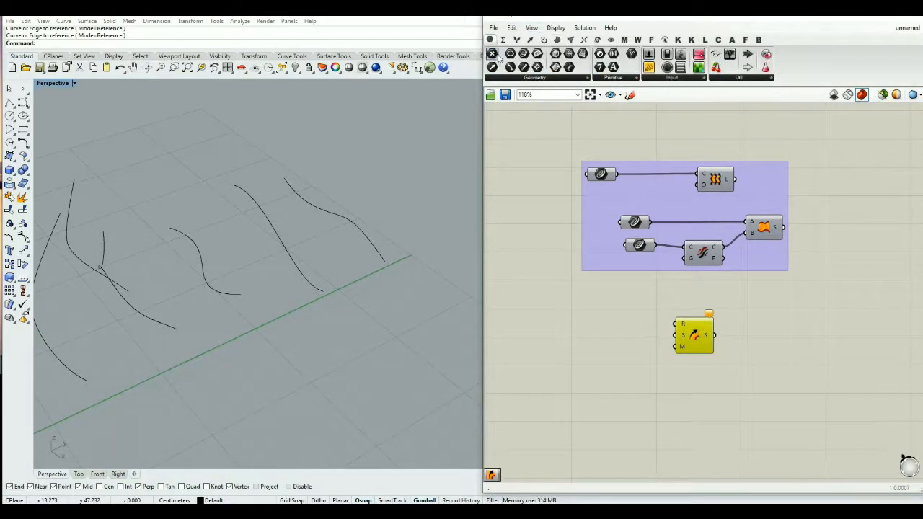
pyautogui.moveTo(524, 56); pyautogui.dragTo(624, 315)
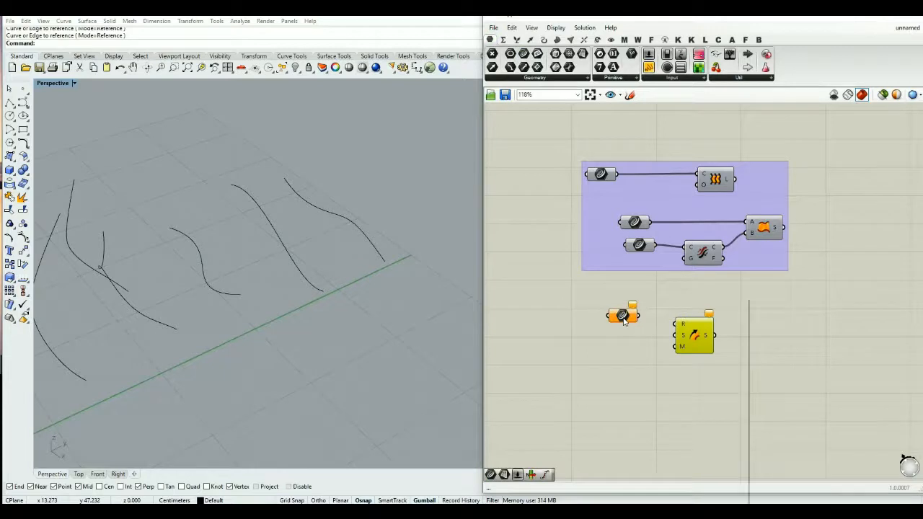
pyautogui.rightClick(620, 315)
pyautogui.click(658, 429)
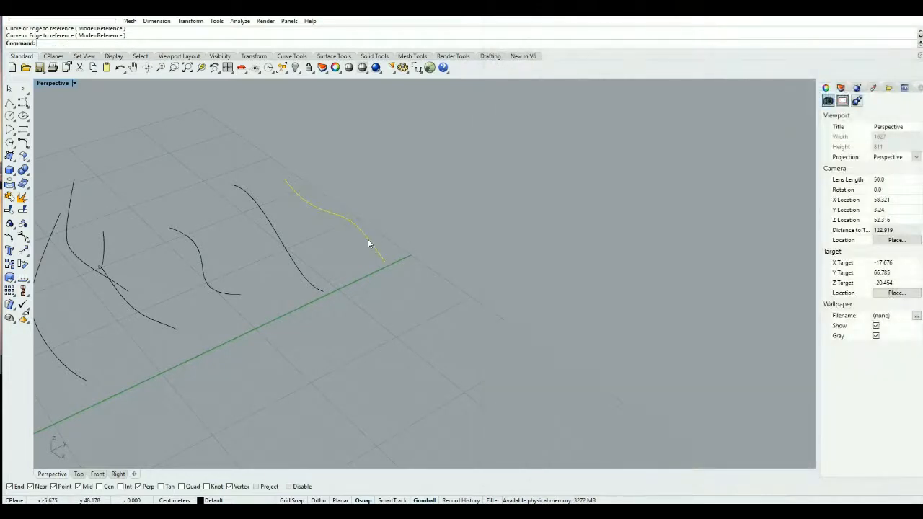
pyautogui.click(368, 243)
pyautogui.moveTo(640, 315); pyautogui.dragTo(730, 328)
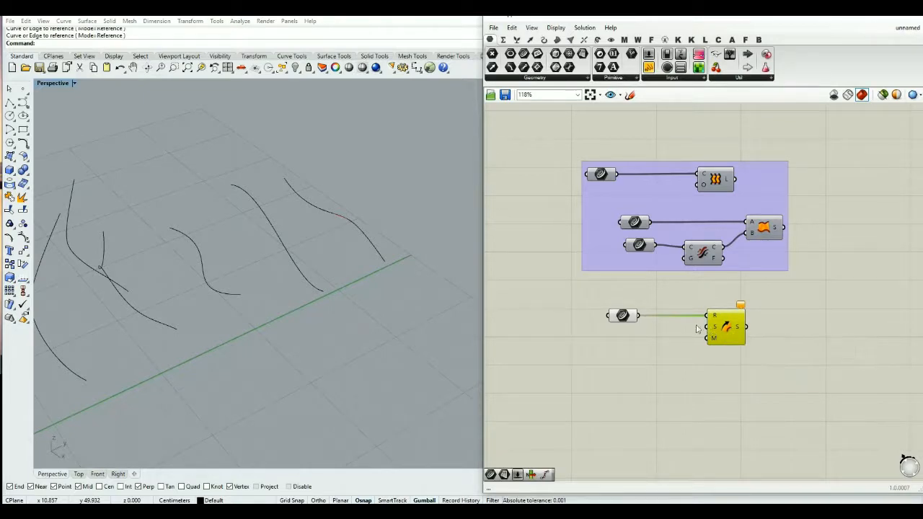
# Step: Draw a two-segment polyline starting at the front end of the rail curve
pyautogui.click(10, 102)
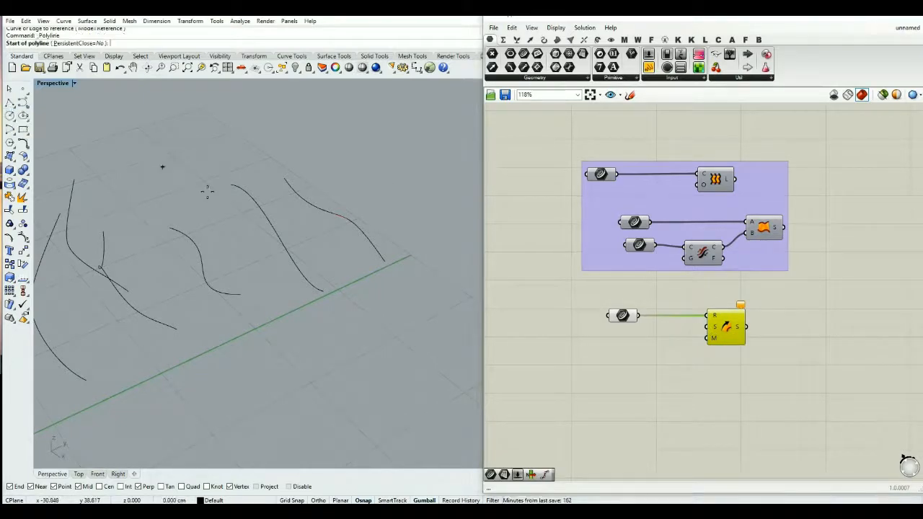
pyautogui.click(385, 261)
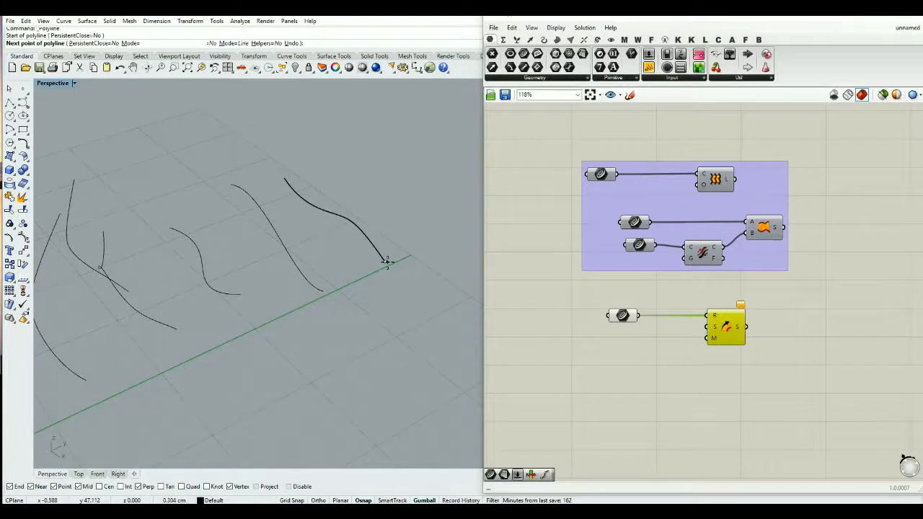
pyautogui.click(343, 279)
pyautogui.click(311, 260)
pyautogui.press('Return')
# Step: Turn on the polyline's control points, move its free end point upward, and hide the points again
pyautogui.click(332, 272)
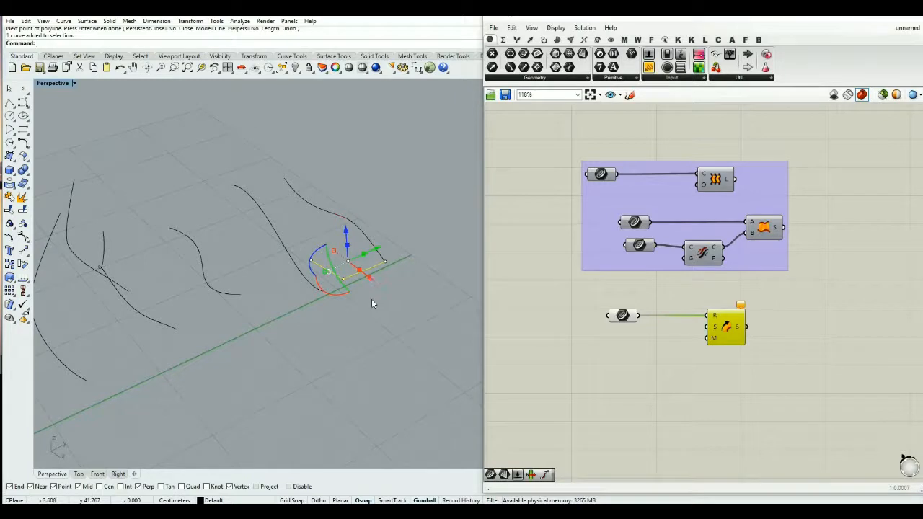
pyautogui.press('F10')
pyautogui.scroll(5, 341, 265)
pyautogui.click(254, 252)
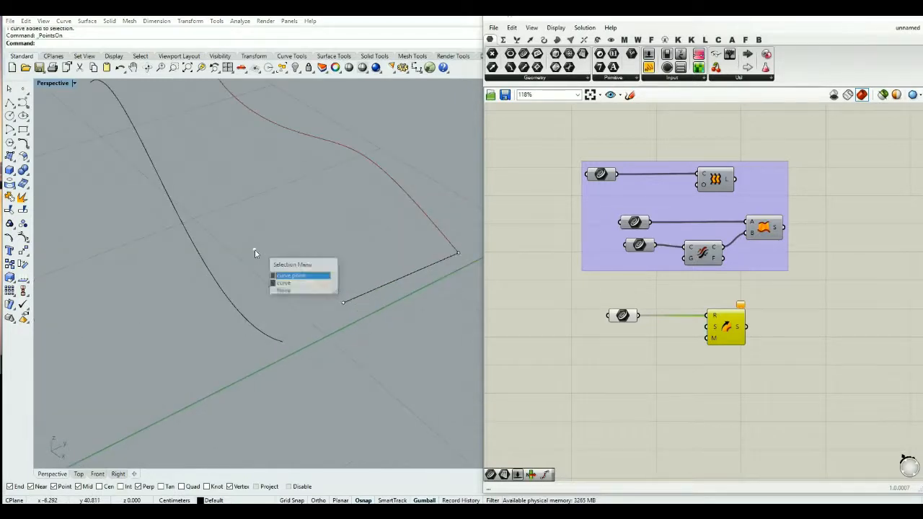
pyautogui.press('Return')
pyautogui.moveTo(271, 267); pyautogui.dragTo(316, 227)
pyautogui.press('Escape')
pyautogui.press('Escape')
# Step: Add a second Curve parameter referencing the polyline, connect it to Sweep1's S input, and inspect the swept surface
pyautogui.scroll(-8, 330, 287)
pyautogui.moveTo(379, 313); pyautogui.dragTo(330, 279, button='right')
pyautogui.click(334, 273)
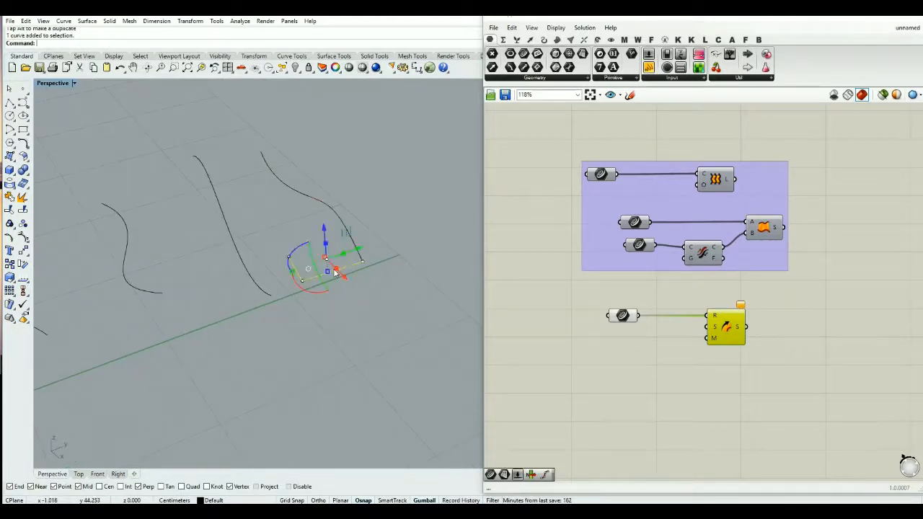
pyautogui.moveTo(538, 53); pyautogui.dragTo(630, 344)
pyautogui.rightClick(629, 343)
pyautogui.click(671, 432)
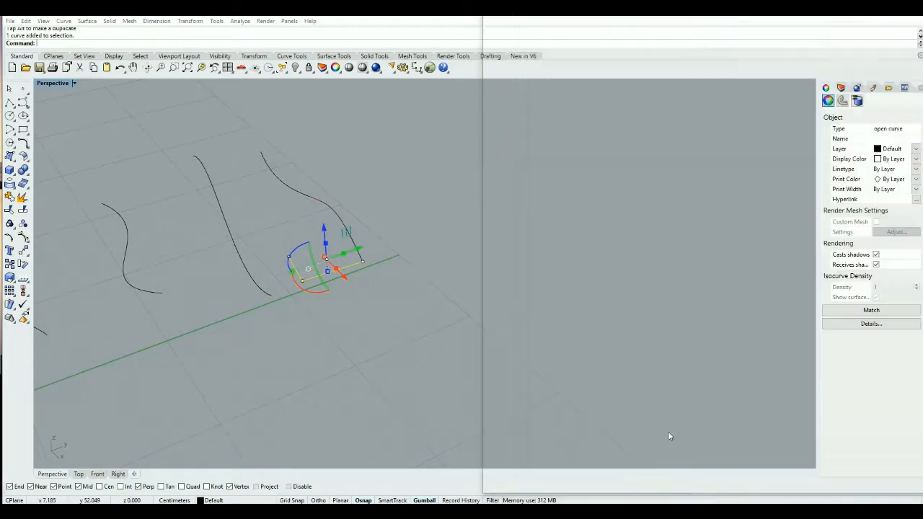
pyautogui.moveTo(713, 328); pyautogui.dragTo(644, 334)
pyautogui.click(385, 351)
pyautogui.moveTo(385, 351); pyautogui.dragTo(291, 332, button='right')
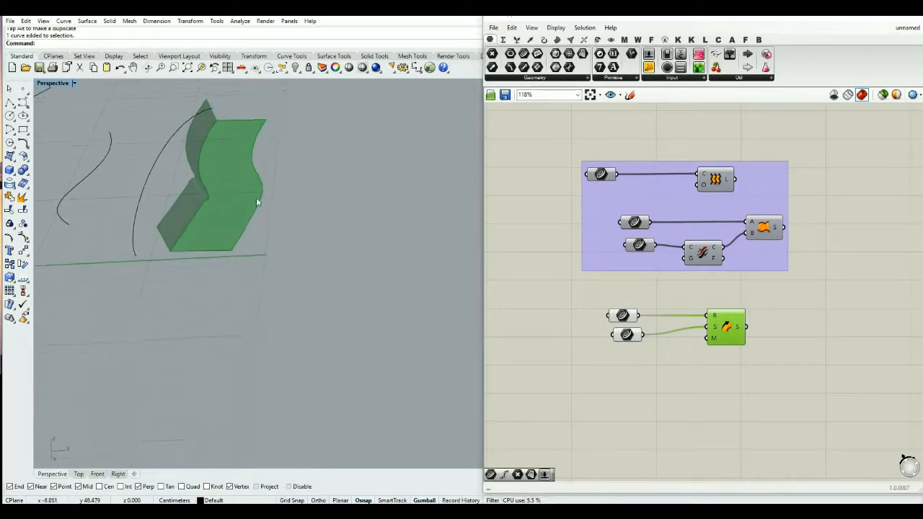
pyautogui.scroll(4, 215, 178)
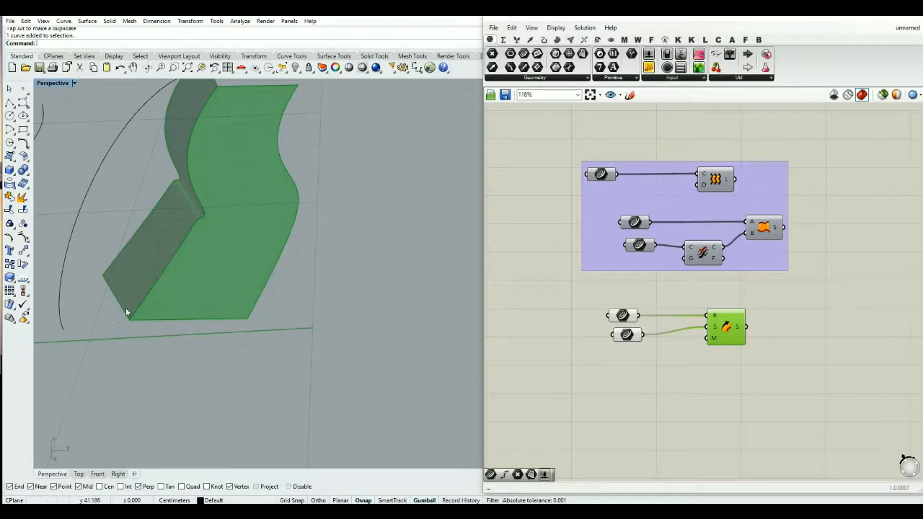
# Step: Add a Sweep2 component below the Sweep1 component
pyautogui.doubleClick(745, 390)
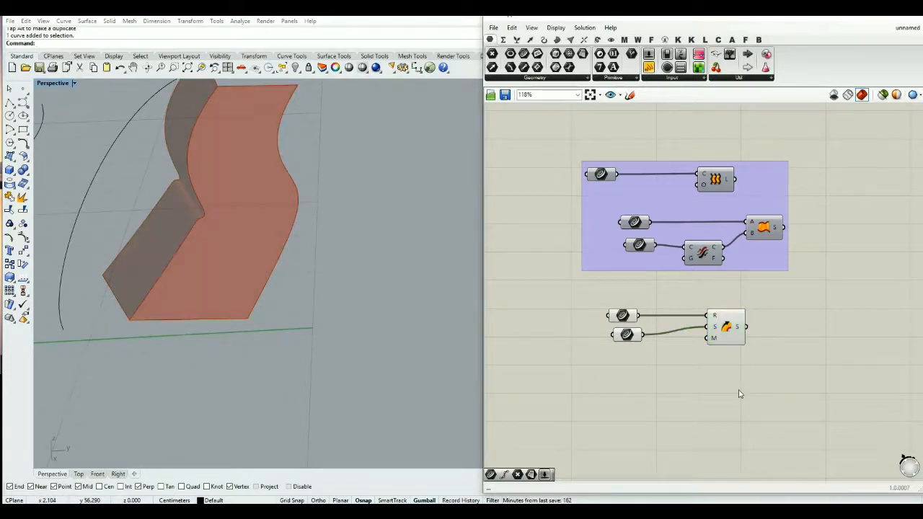
pyautogui.write('swe')
pyautogui.click(728, 366)
pyautogui.moveTo(725, 381); pyautogui.dragTo(719, 401)
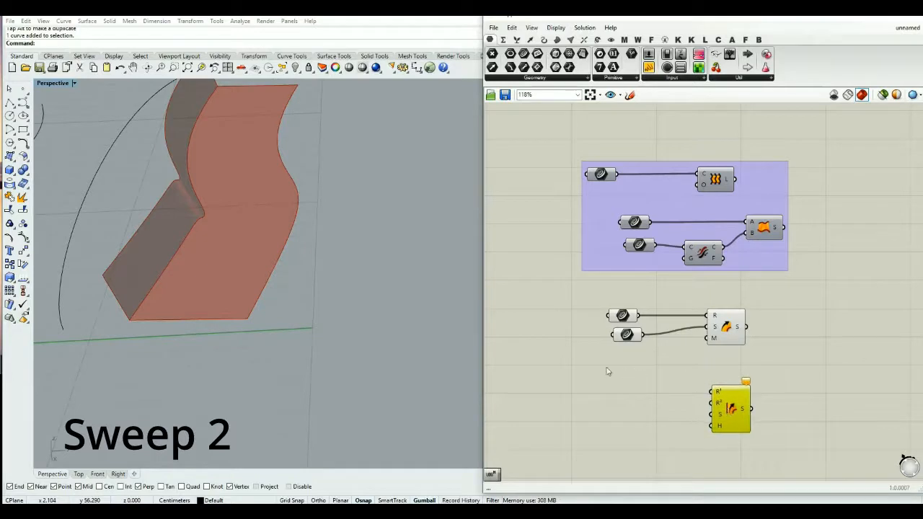
# Step: Duplicate the rail's Curve parameter beside Sweep2, reference the same rail curve in it, and connect it to the R1 input
pyautogui.moveTo(403, 353); pyautogui.dragTo(144, 334, button='right')
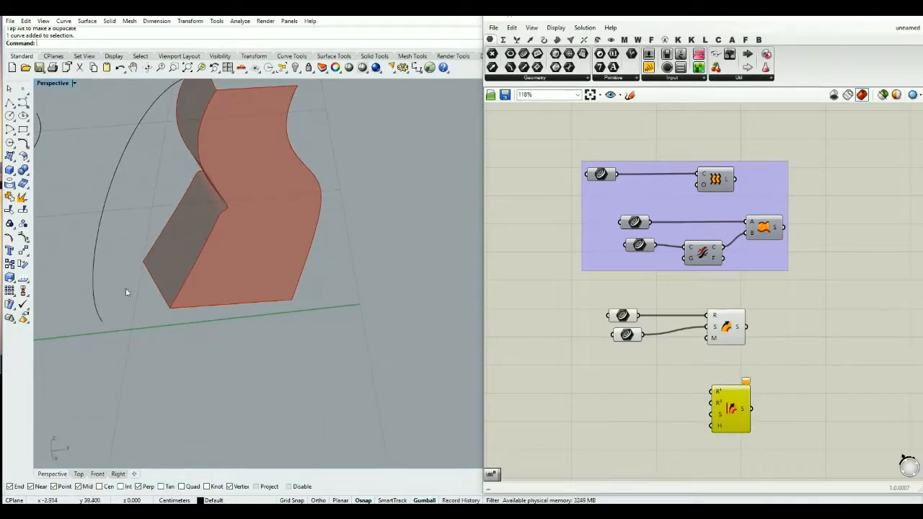
pyautogui.click(632, 318)
pyautogui.hotkey('ctrl', 'c')
pyautogui.hotkey('ctrl', 'v')
pyautogui.moveTo(632, 321); pyautogui.dragTo(632, 380)
pyautogui.rightClick(631, 383)
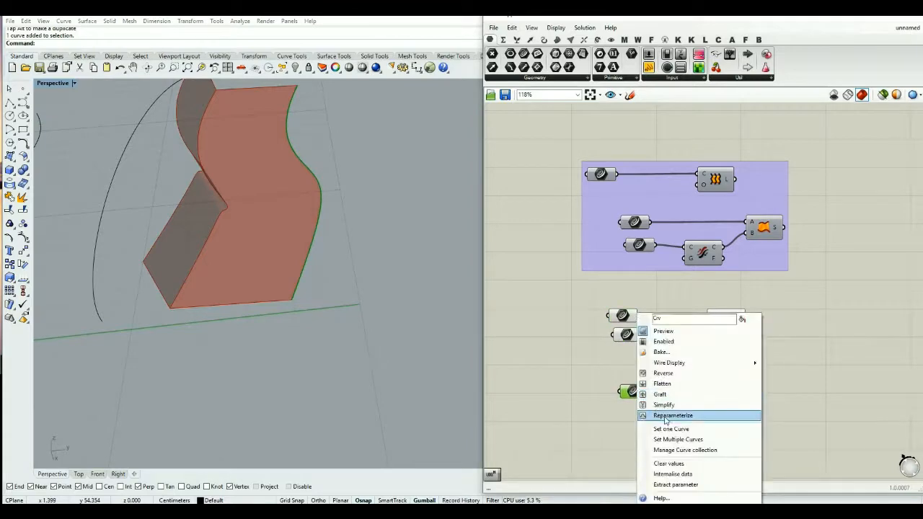
pyautogui.click(656, 417)
pyautogui.click(310, 249)
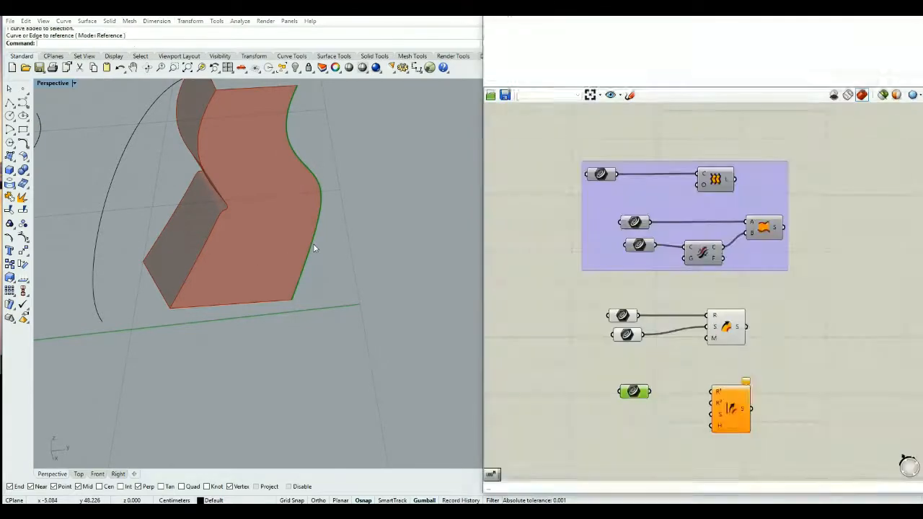
pyautogui.moveTo(725, 396); pyautogui.dragTo(654, 394)
pyautogui.click(730, 408)
# Step: Duplicate that Curve parameter just below, reference the neighbouring free curve as second rail, and connect it to Sweep2's R2 input
pyautogui.click(96, 267)
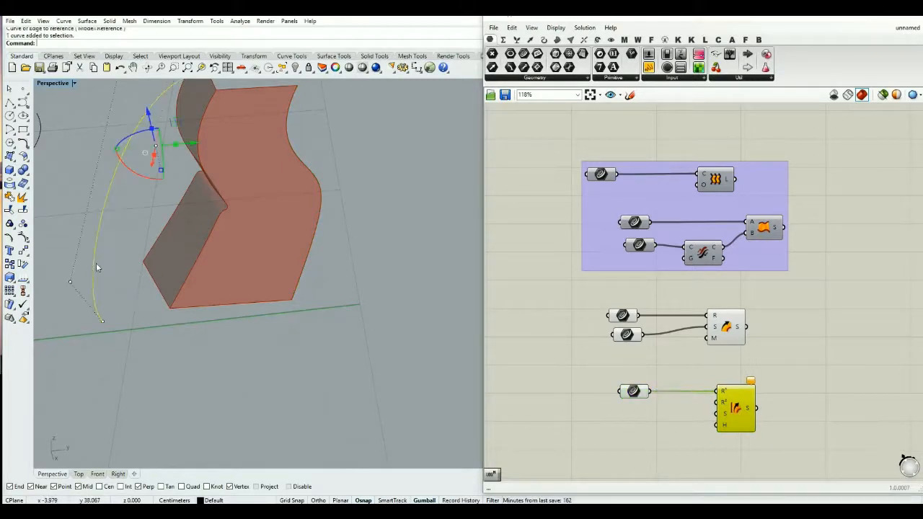
pyautogui.click(631, 391)
pyautogui.hotkey('ctrl', 'c')
pyautogui.hotkey('ctrl', 'v')
pyautogui.moveTo(639, 397); pyautogui.dragTo(635, 411)
pyautogui.rightClick(645, 417)
pyautogui.click(675, 428)
pyautogui.moveTo(653, 414); pyautogui.dragTo(721, 404)
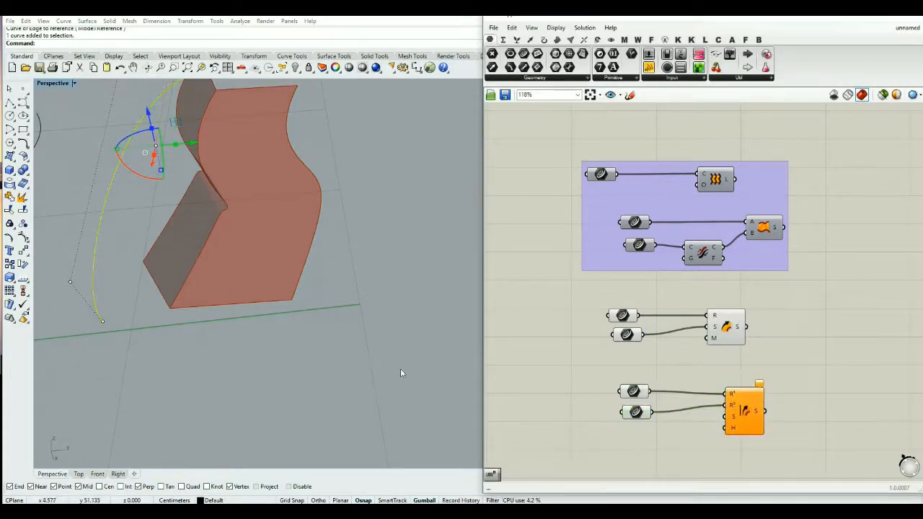
# Step: Move the section polyline's free end point outward toward the second rail curve
pyautogui.click(254, 371)
pyautogui.moveTo(262, 349); pyautogui.dragTo(281, 273, button='right')
pyautogui.click(260, 290)
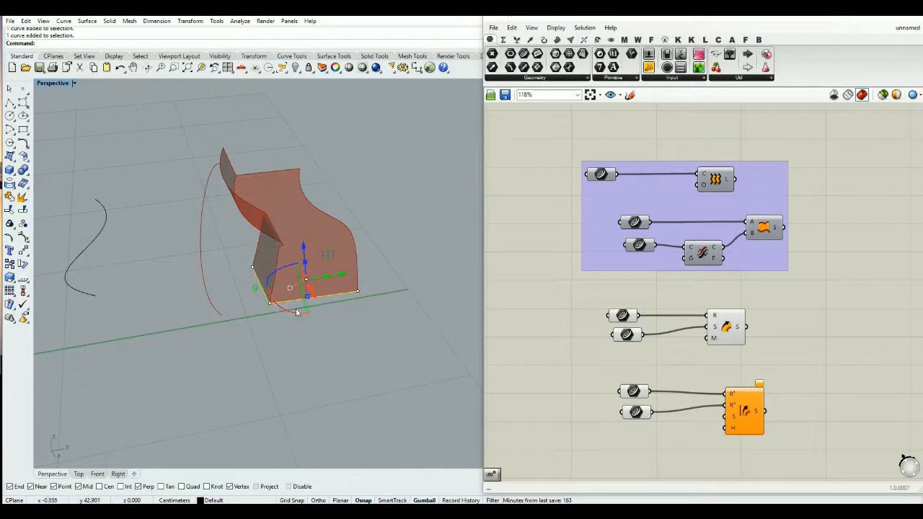
pyautogui.scroll(5, 249, 317)
pyautogui.click(243, 231)
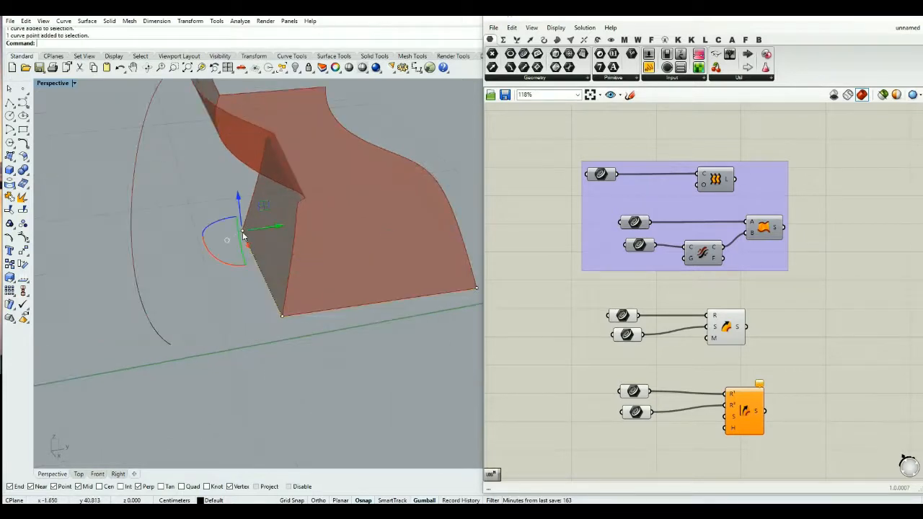
pyautogui.moveTo(242, 231); pyautogui.dragTo(103, 250)
pyautogui.press('Escape')
pyautogui.scroll(-5, 264, 382)
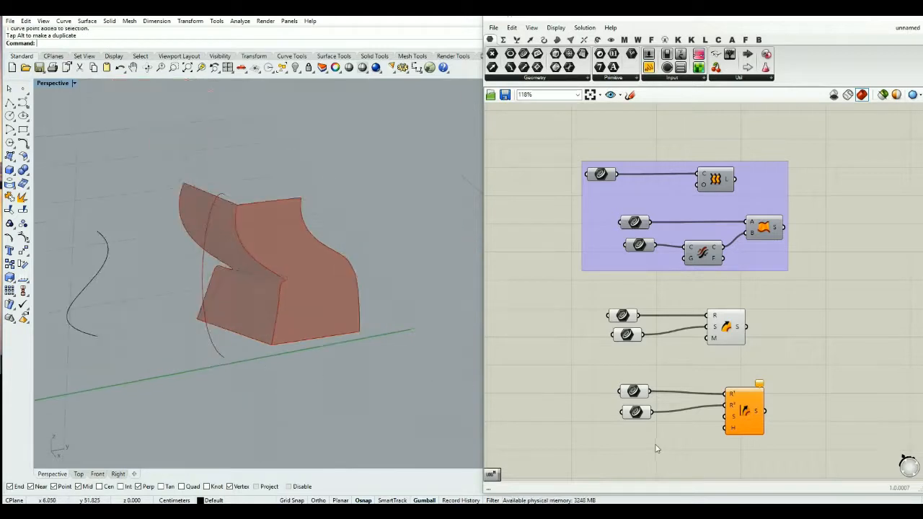
# Step: Duplicate Sweep1's section Curve parameter below Sweep2's rail parameters, connect it to Sweep2's S input, and reference the polyline in it again
pyautogui.moveTo(730, 425); pyautogui.dragTo(701, 354, button='right')
pyautogui.click(595, 291)
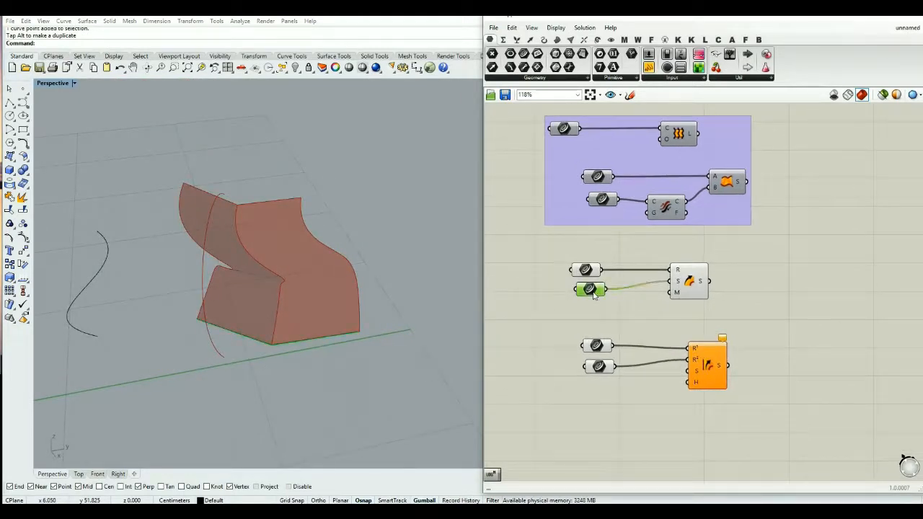
pyautogui.keyDown('alt'); pyautogui.moveTo(597, 290); pyautogui.dragTo(686, 377); pyautogui.keyUp('alt')
pyautogui.moveTo(637, 410); pyautogui.dragTo(618, 407, button='right')
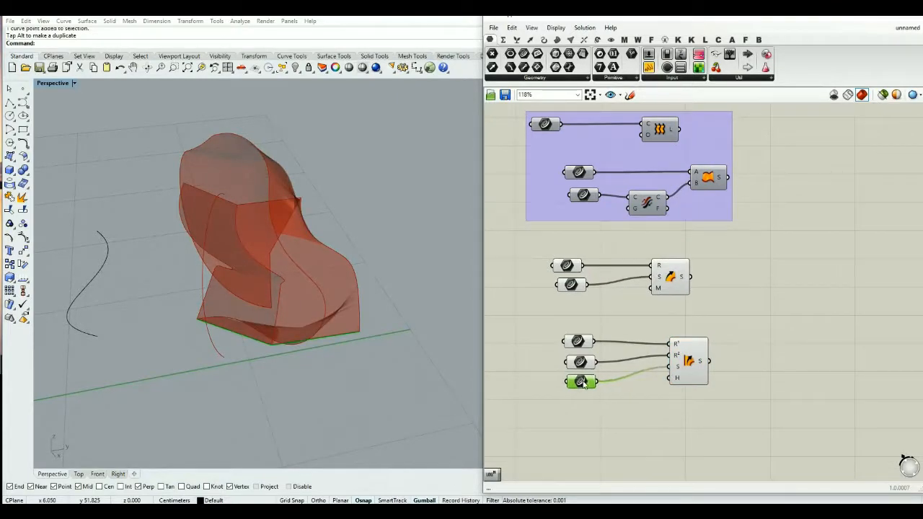
pyautogui.click(588, 394)
pyautogui.rightClick(591, 383)
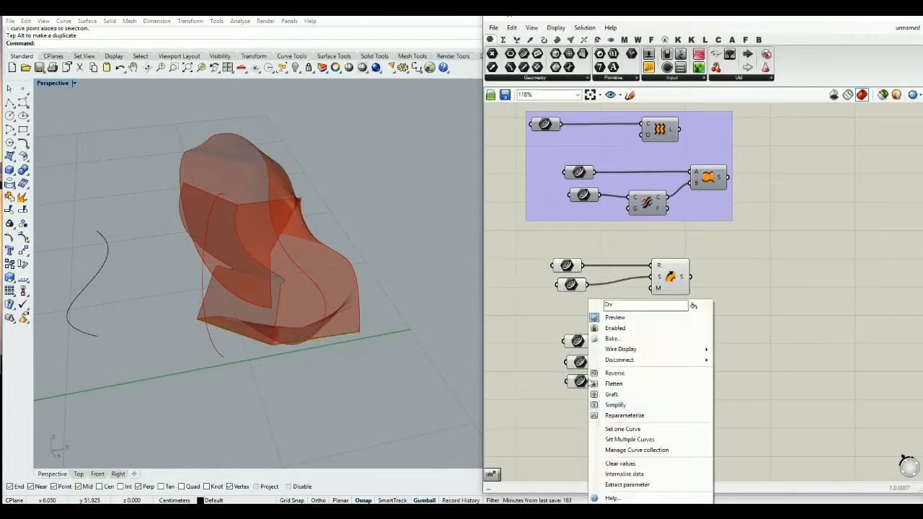
pyautogui.click(621, 430)
pyautogui.click(235, 333)
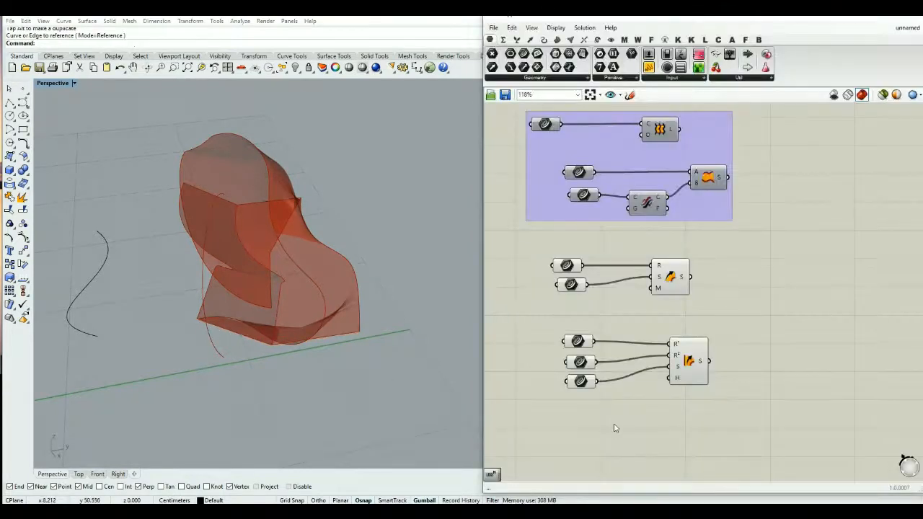
# Step: Turn off the preview of the Sweep1 component
pyautogui.scroll(1, 671, 388)
pyautogui.click(703, 352)
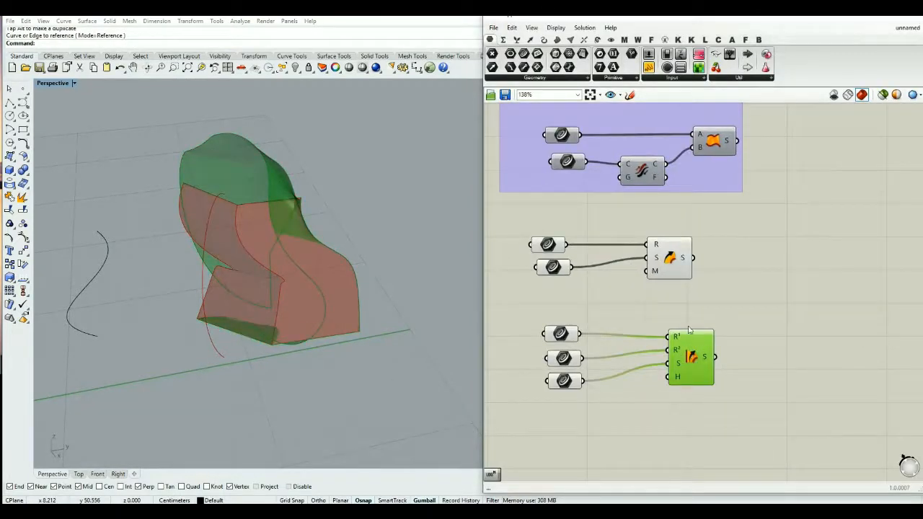
pyautogui.click(664, 249)
pyautogui.scroll(1, 662, 245)
pyautogui.middleClick(662, 245)
pyautogui.click(690, 210)
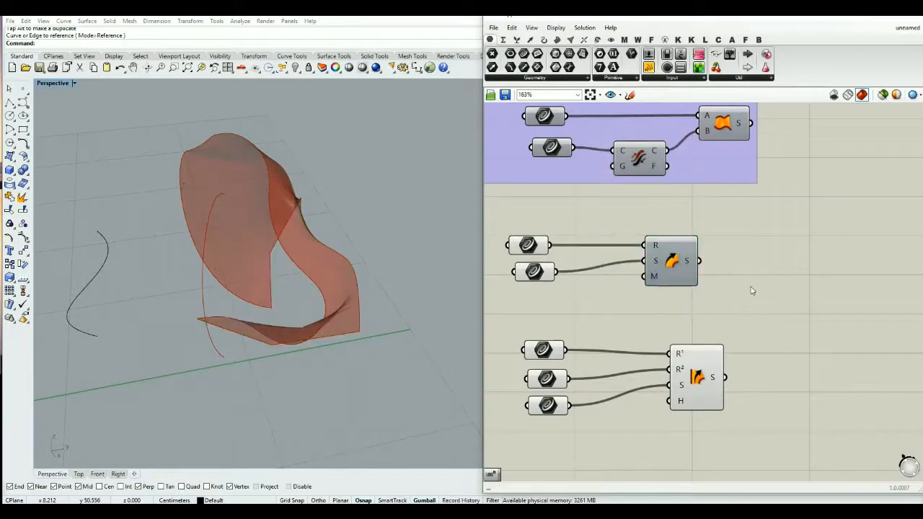
# Step: Insert a Flip Curve component between the second rail's Curve parameter and Sweep2's R2 input, moving Sweep2 aside to make room
pyautogui.moveTo(677, 351)
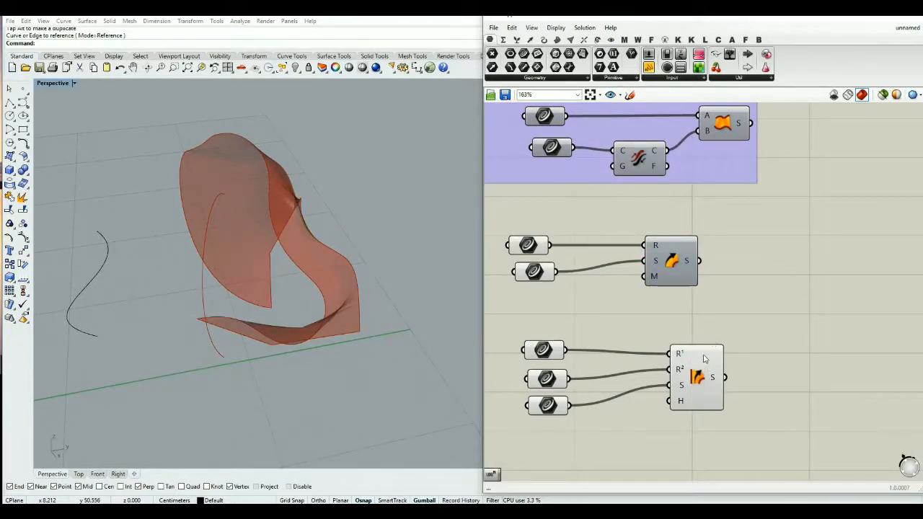
pyautogui.click(205, 294)
pyautogui.click(358, 282)
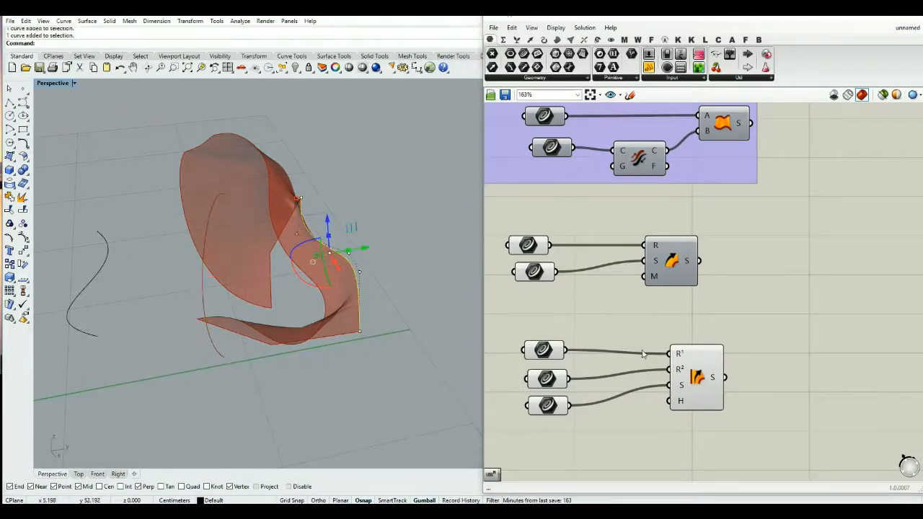
pyautogui.doubleClick(642, 419)
pyautogui.write('flip')
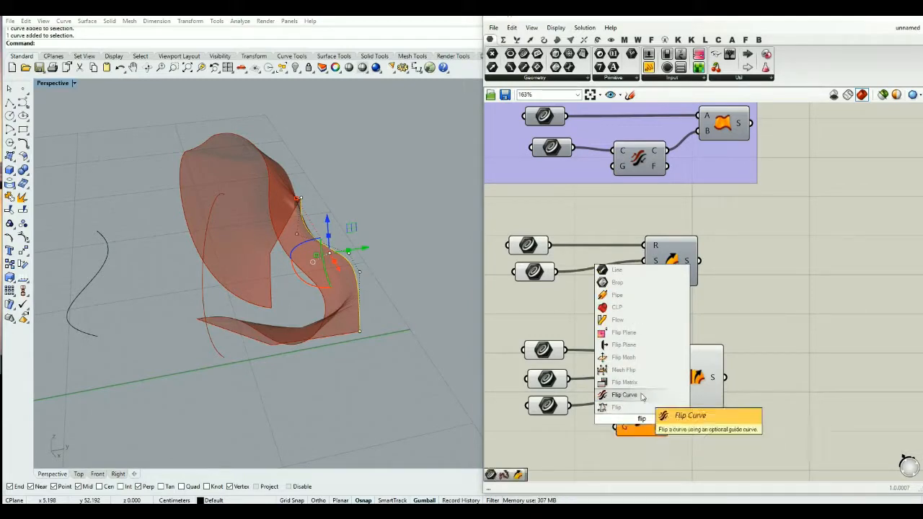
pyautogui.click(624, 395)
pyautogui.moveTo(570, 379); pyautogui.dragTo(625, 381)
pyautogui.click(638, 418)
pyautogui.moveTo(694, 394); pyautogui.dragTo(796, 393)
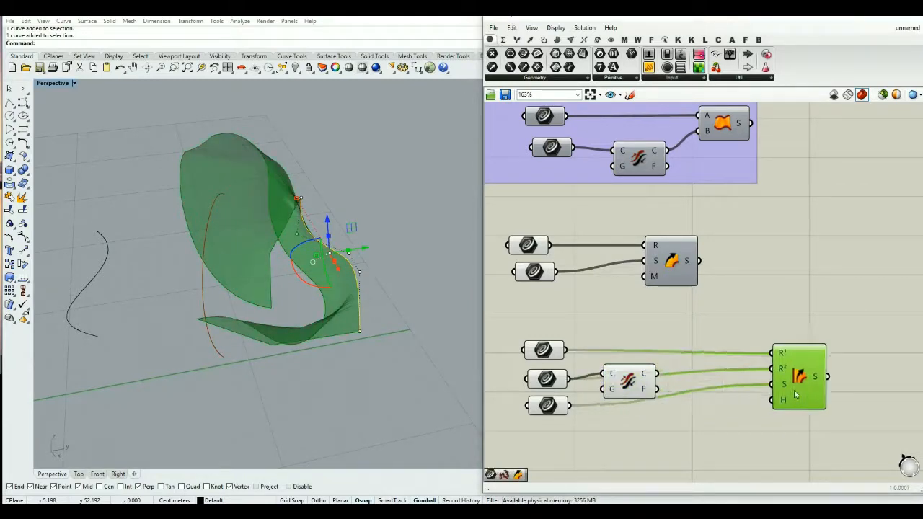
pyautogui.moveTo(659, 374); pyautogui.dragTo(773, 370)
pyautogui.click(623, 383)
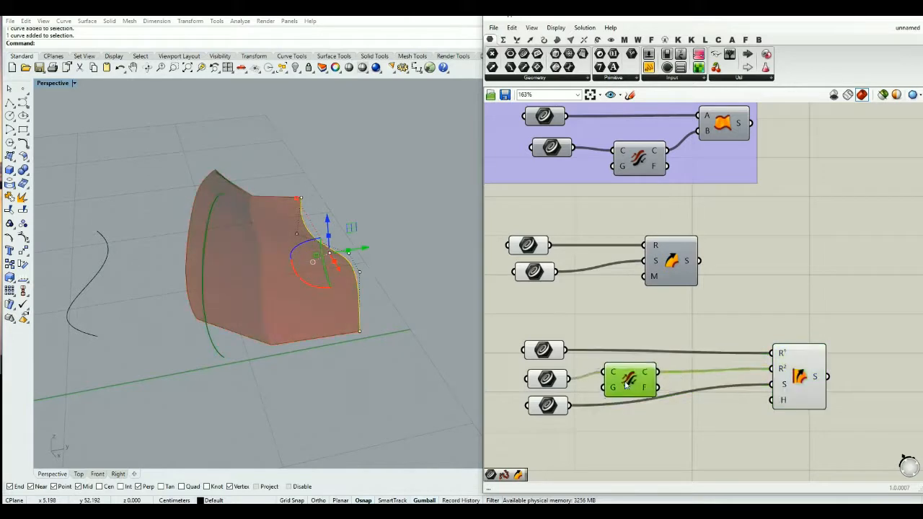
# Step: Move the polyline's free end point onto the lower end of the second rail curve
pyautogui.moveTo(251, 362); pyautogui.dragTo(296, 384, button='right')
pyautogui.press('Escape')
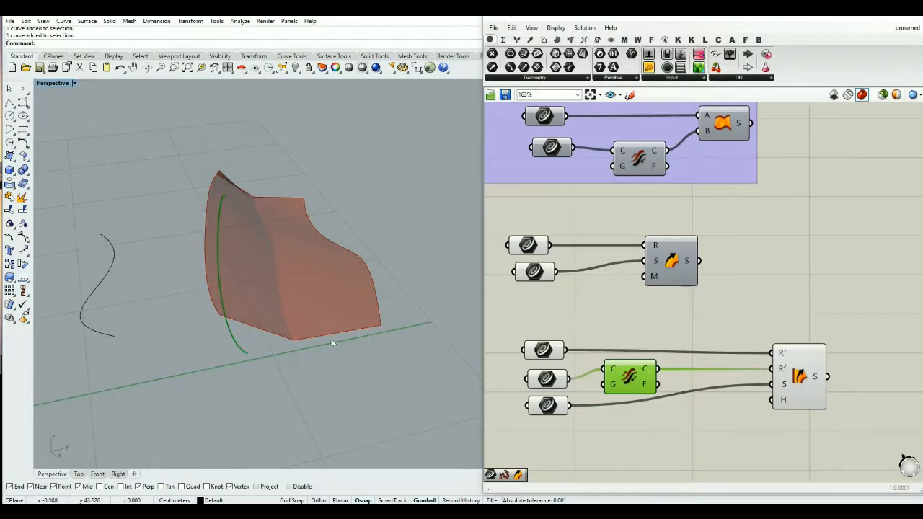
pyautogui.click(249, 326)
pyautogui.moveTo(248, 326); pyautogui.dragTo(300, 326, button='right')
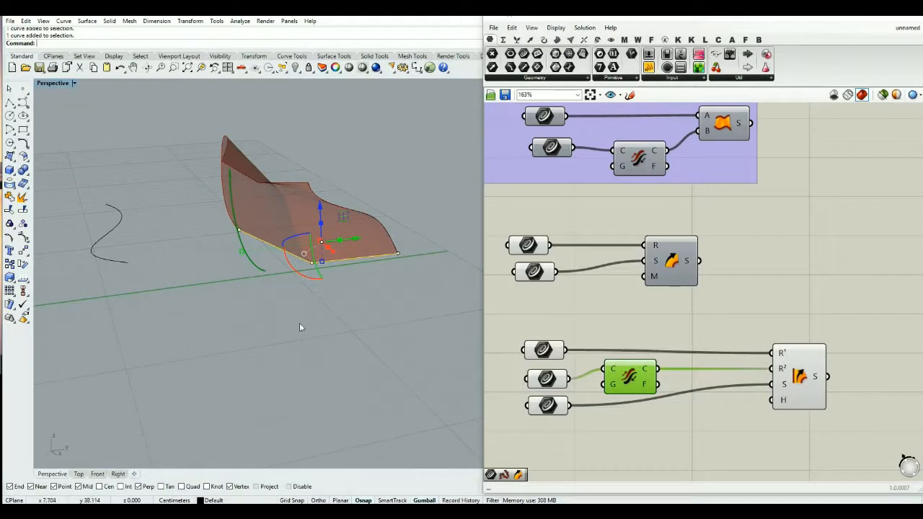
pyautogui.scroll(2, 254, 229)
pyautogui.moveTo(235, 234); pyautogui.dragTo(310, 270, button='right')
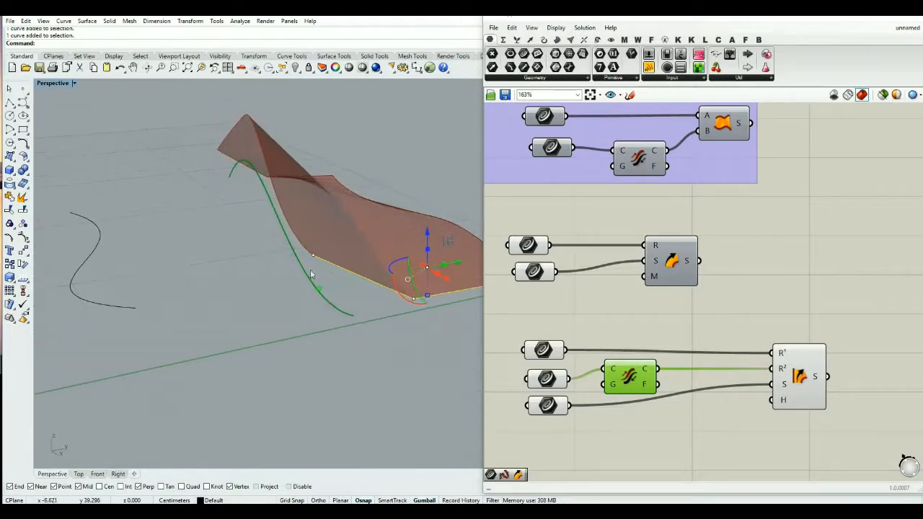
pyautogui.click(314, 256)
pyautogui.moveTo(314, 261); pyautogui.dragTo(354, 315)
pyautogui.click(257, 308)
pyautogui.moveTo(257, 308); pyautogui.dragTo(354, 292, button='right')
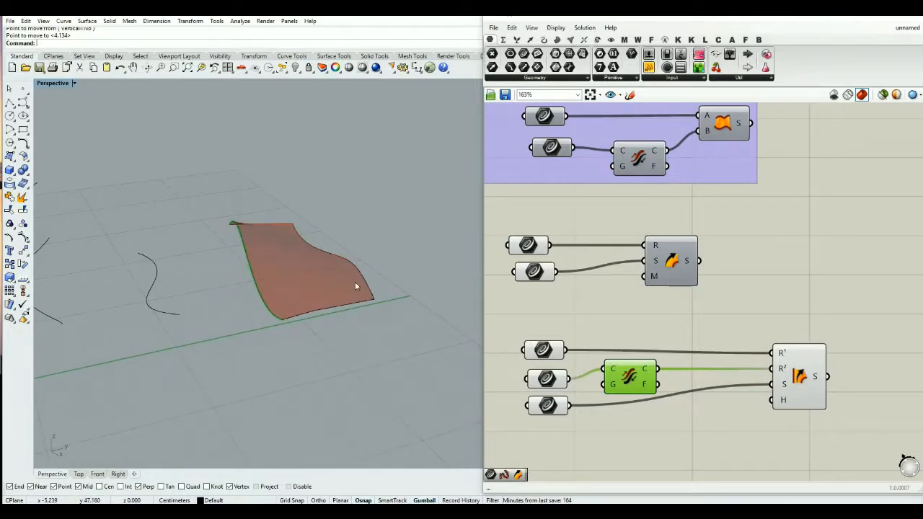
pyautogui.click(736, 325)
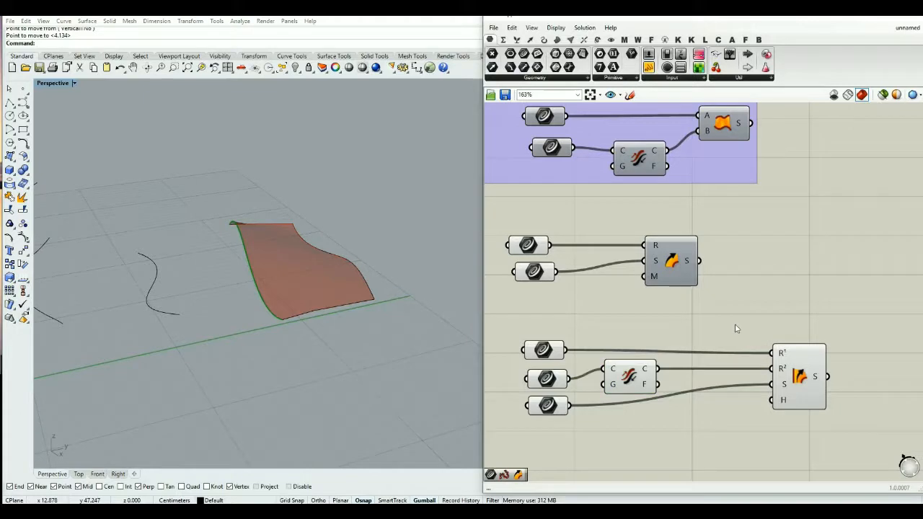
# Step: Add a Pipe component to the canvas below the sweep definitions
pyautogui.scroll(-2, 740, 331)
pyautogui.moveTo(740, 331); pyautogui.dragTo(706, 324, button='right')
pyautogui.click(557, 39)
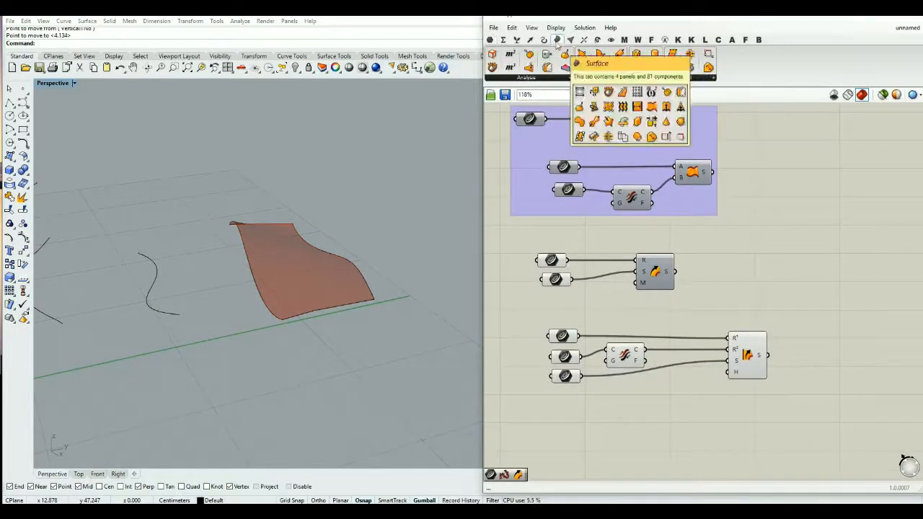
pyautogui.click(597, 80)
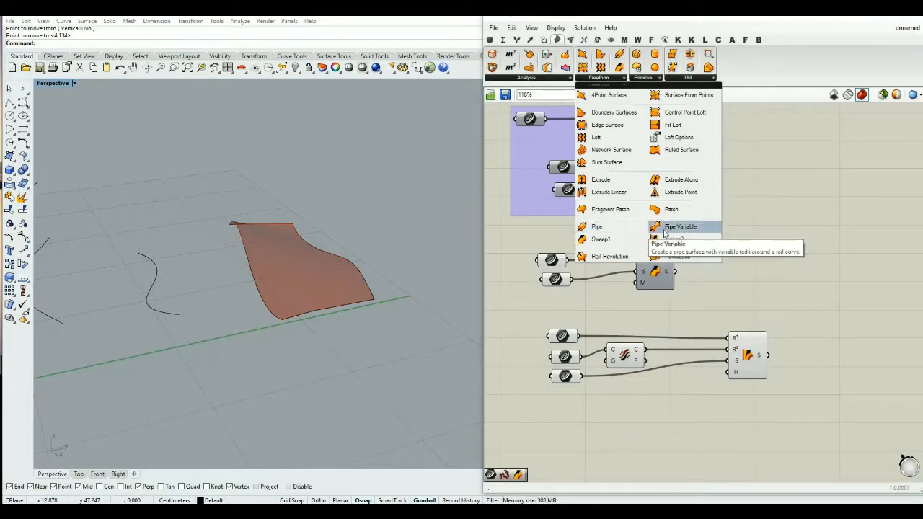
pyautogui.click(611, 228)
pyautogui.scroll(-5, 667, 238)
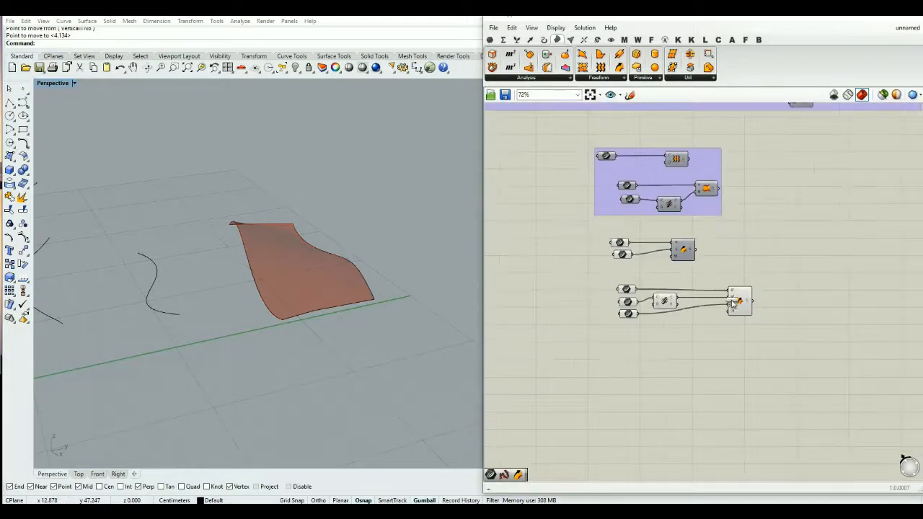
pyautogui.click(696, 395)
# Step: Group the Sweep1 and Sweep2 definitions together and turn off their previews
pyautogui.moveTo(763, 253); pyautogui.dragTo(583, 332)
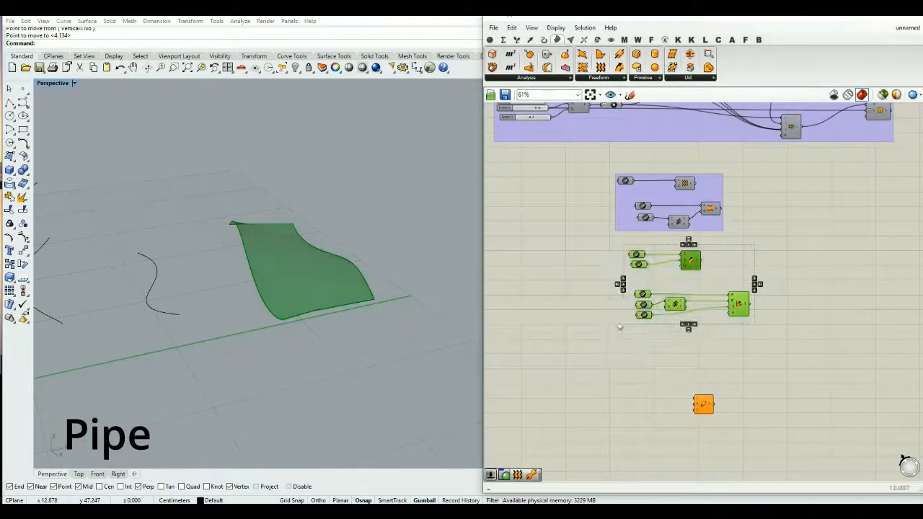
pyautogui.scroll(-3, 619, 323)
pyautogui.middleClick(618, 321)
pyautogui.click(642, 320)
pyautogui.scroll(-2, 678, 298)
pyautogui.scroll(8, 662, 340)
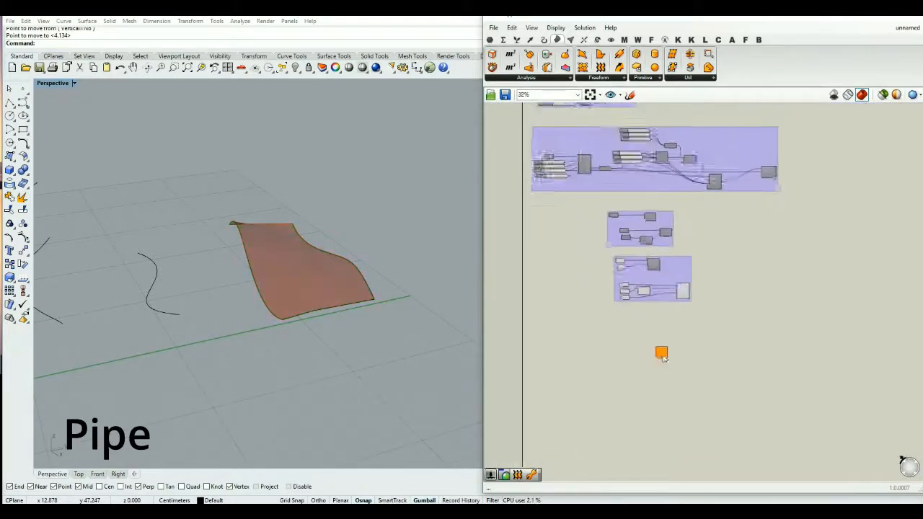
pyautogui.scroll(-4, 655, 343)
pyautogui.scroll(-2, 604, 307)
# Step: Delete the section polyline and the second rail curve from the Rhino model
pyautogui.click(326, 310)
pyautogui.press('Delete')
pyautogui.click(251, 268)
pyautogui.press('Delete')
# Step: Add a Curve parameter beside Pipe, reference the remaining former rail curve in it, and connect it to Pipe's C input
pyautogui.scroll(3, 363, 274)
pyautogui.scroll(5, 660, 333)
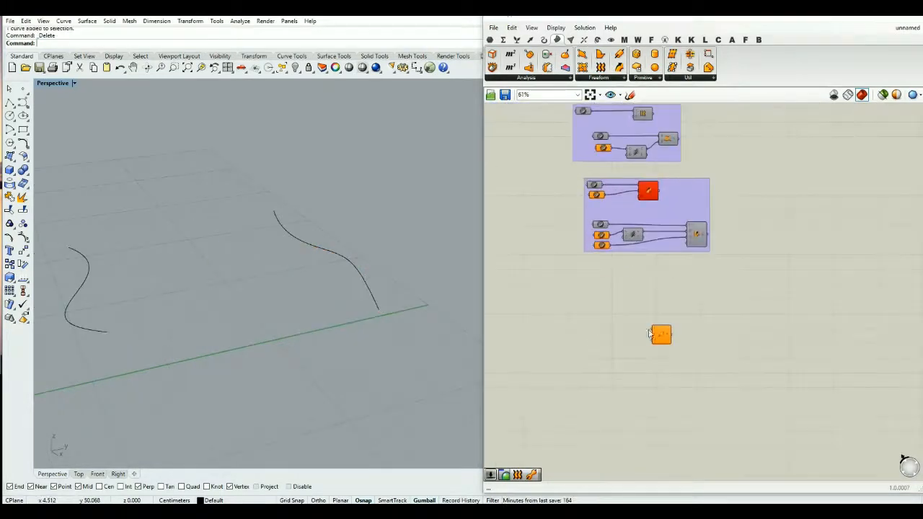
pyautogui.click(491, 40)
pyautogui.click(525, 54)
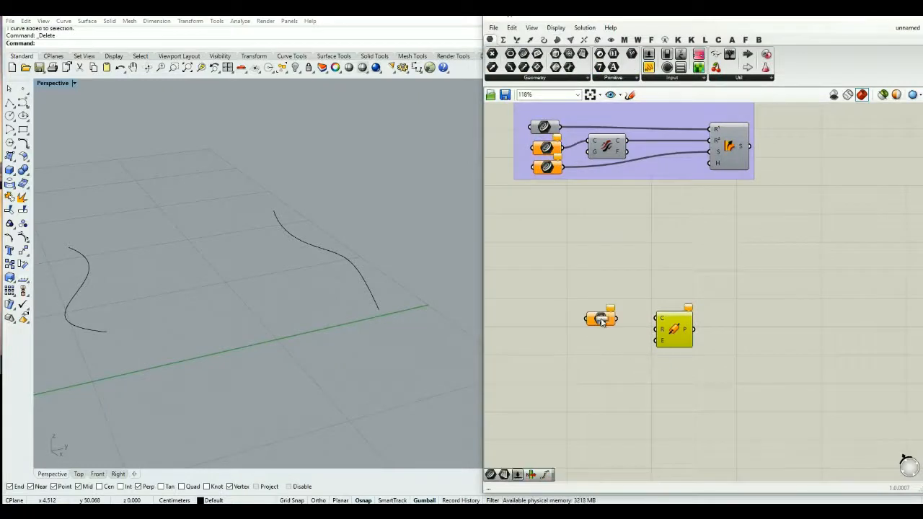
pyautogui.click(602, 319)
pyautogui.rightClick(601, 318)
pyautogui.click(645, 430)
pyautogui.click(368, 292)
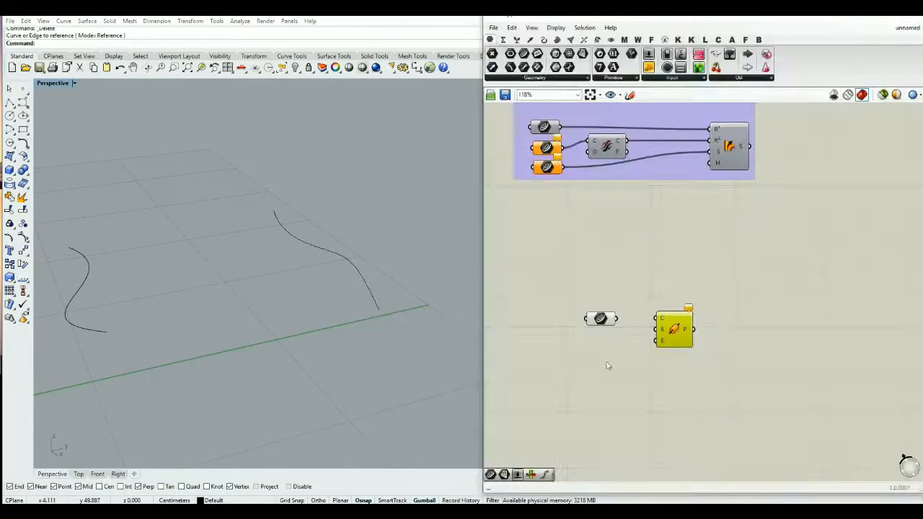
pyautogui.moveTo(618, 318); pyautogui.dragTo(698, 331)
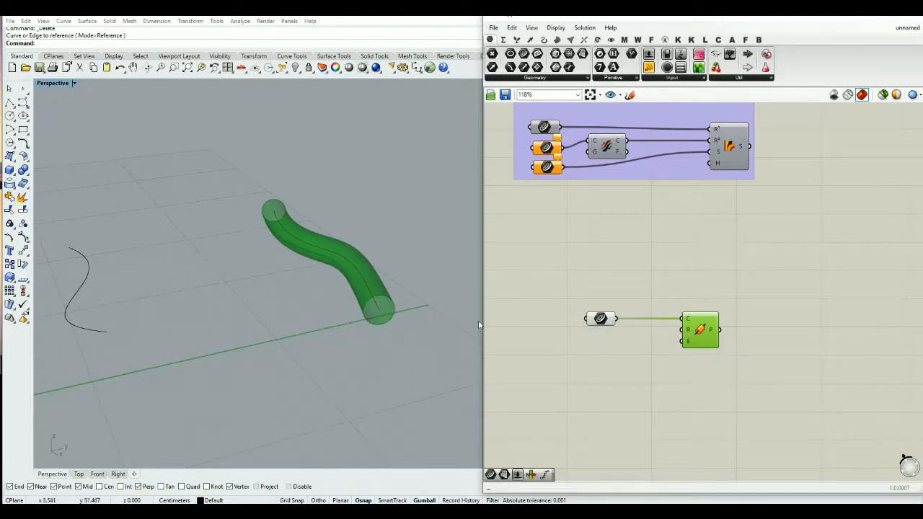
# Step: Add a 0.1 number slider, connect it to Pipe's R input, and set the radius to 0.7
pyautogui.doubleClick(615, 344)
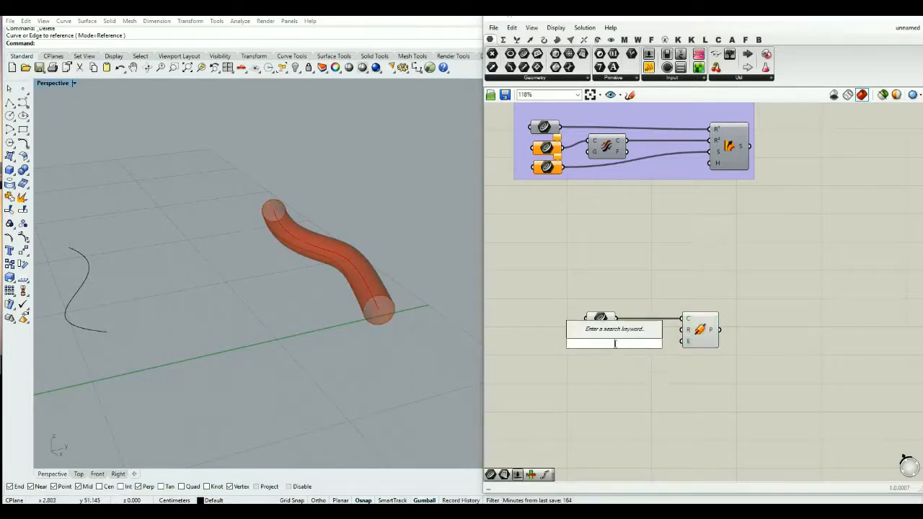
pyautogui.write('.1<')
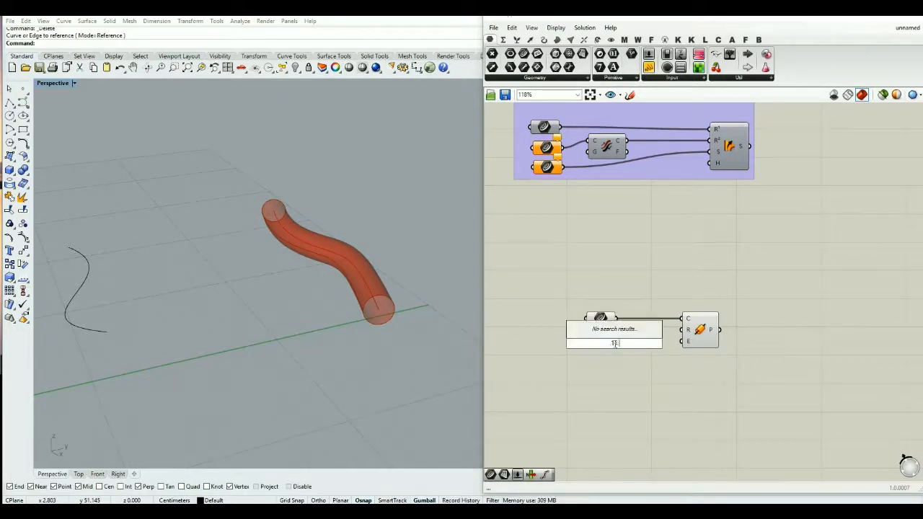
pyautogui.press('Return')
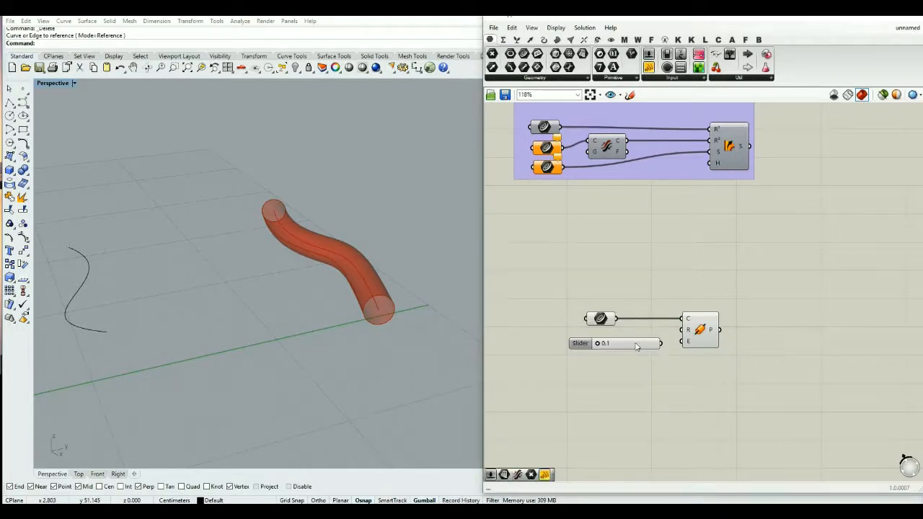
pyautogui.moveTo(685, 329); pyautogui.dragTo(660, 343)
pyautogui.moveTo(596, 349); pyautogui.dragTo(641, 347)
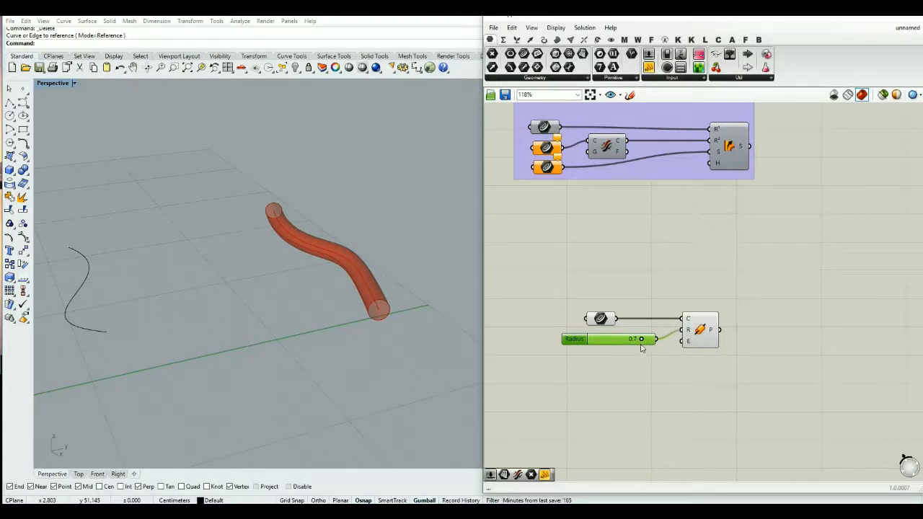
pyautogui.moveTo(617, 343); pyautogui.dragTo(624, 339)
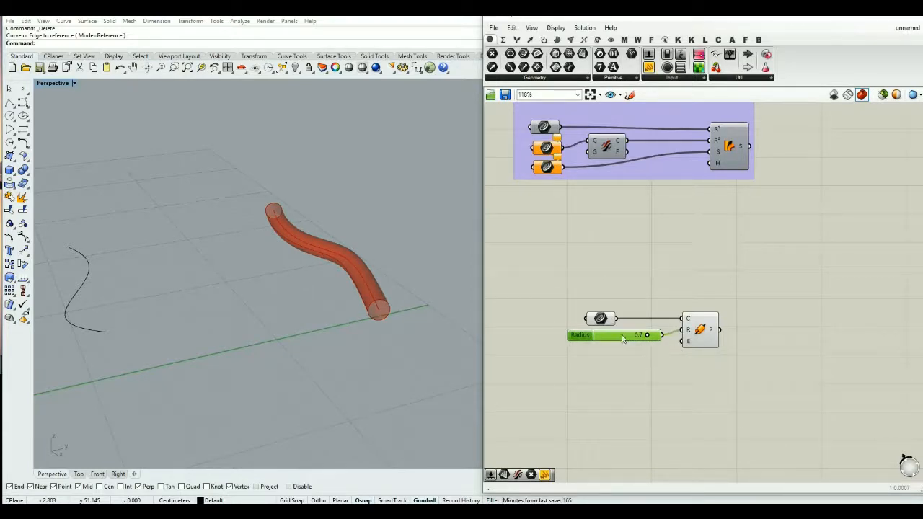
# Step: Set Pipe's E cap option to Flat, try Round, and return it to Flat
pyautogui.rightClick(689, 347)
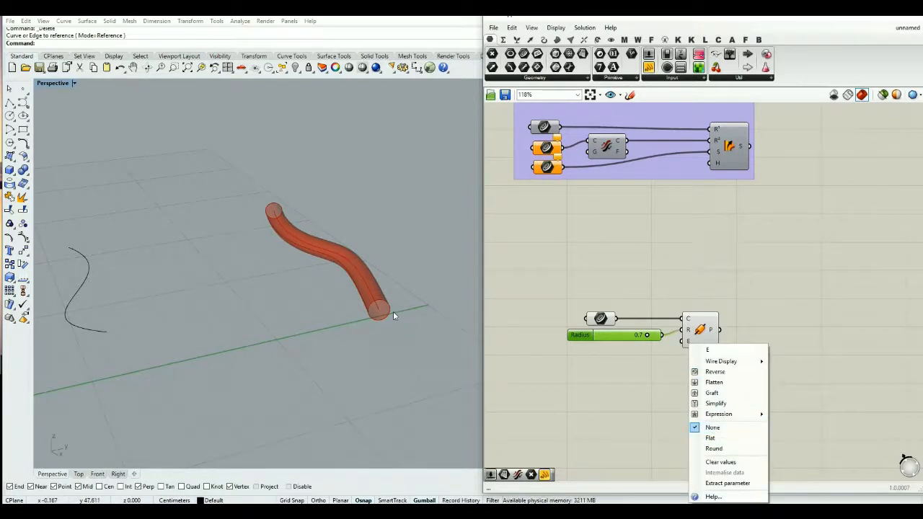
pyautogui.click(736, 442)
pyautogui.rightClick(687, 345)
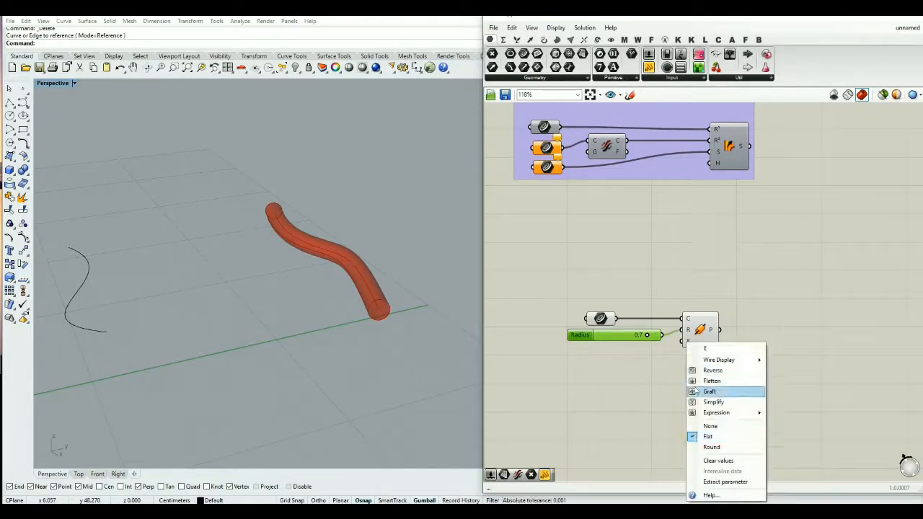
pyautogui.click(730, 445)
pyautogui.moveTo(380, 371); pyautogui.dragTo(347, 364, button='right')
pyautogui.rightClick(683, 348)
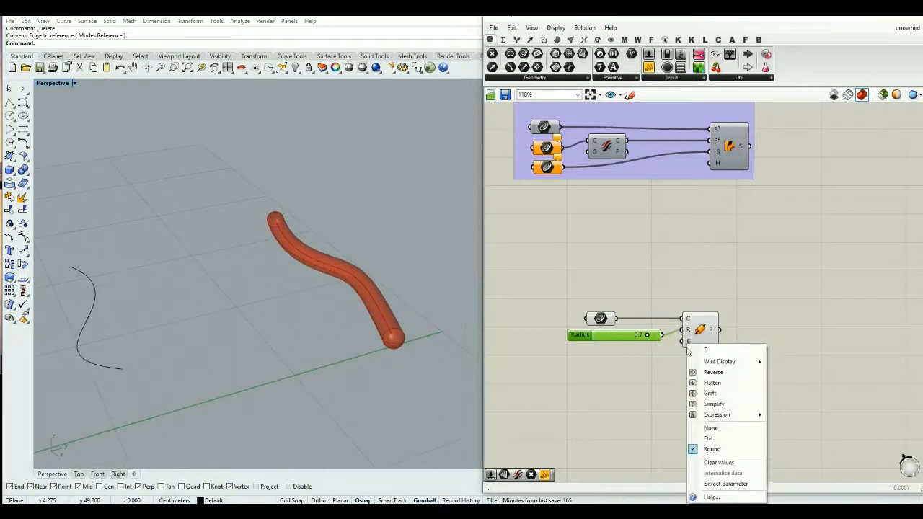
pyautogui.click(725, 447)
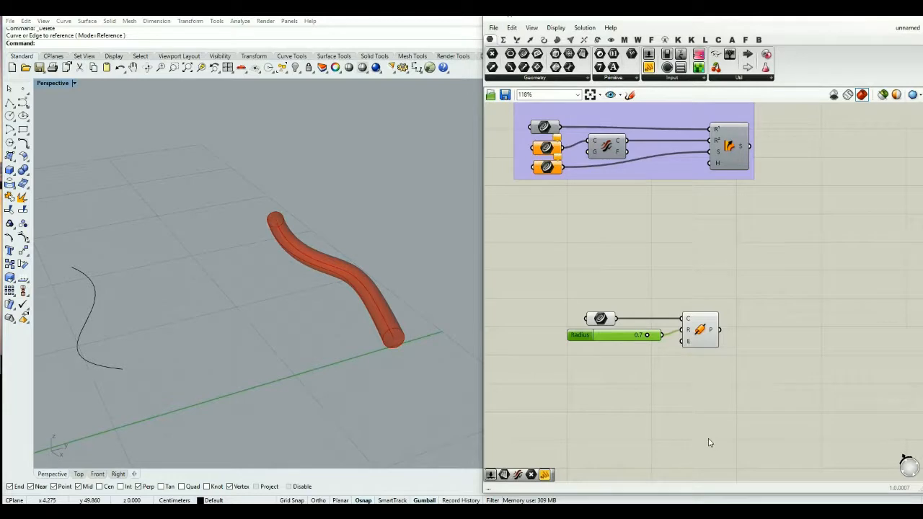
# Step: Add a Pipe Variable component below Pipe and connect the Curve parameter to its C input
pyautogui.doubleClick(712, 393)
pyautogui.write('pipe')
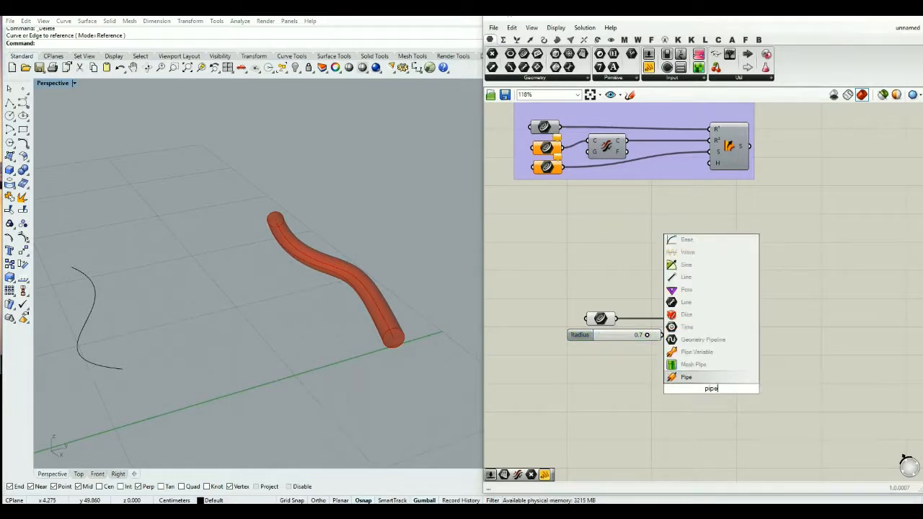
pyautogui.click(692, 352)
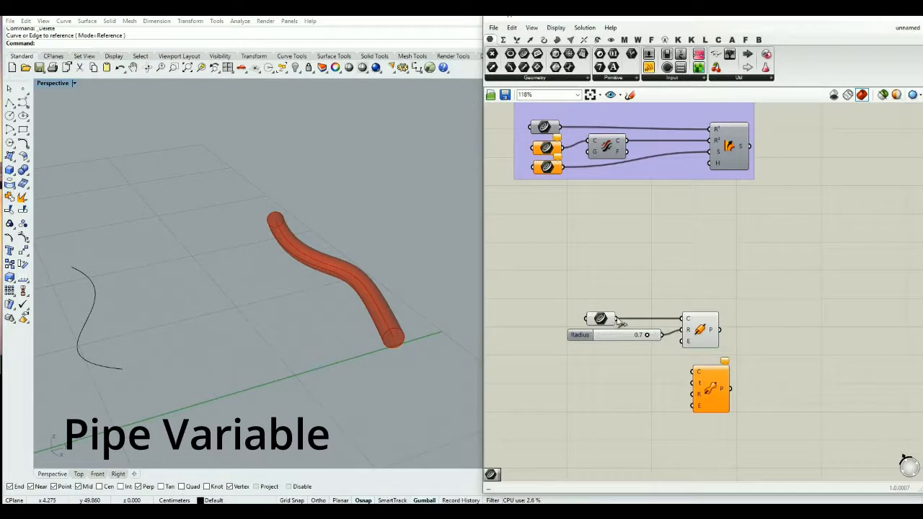
pyautogui.moveTo(614, 319); pyautogui.dragTo(725, 390)
# Step: Turn off the preview of the Pipe component
pyautogui.click(705, 332)
pyautogui.middleClick(706, 332)
pyautogui.click(730, 310)
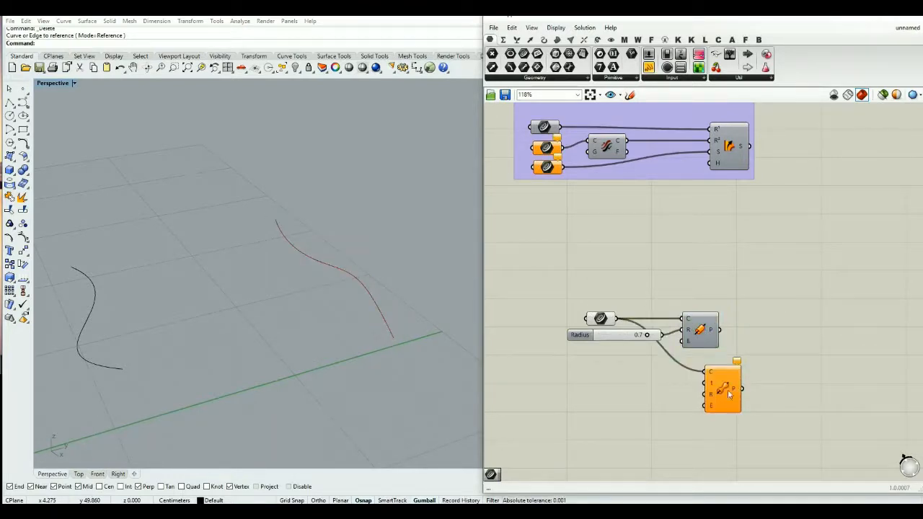
# Step: Reparameterize Pipe Variable's C input and place the component just below Pipe, leaving room beside it
pyautogui.moveTo(728, 389); pyautogui.dragTo(763, 389)
pyautogui.moveTo(747, 380)
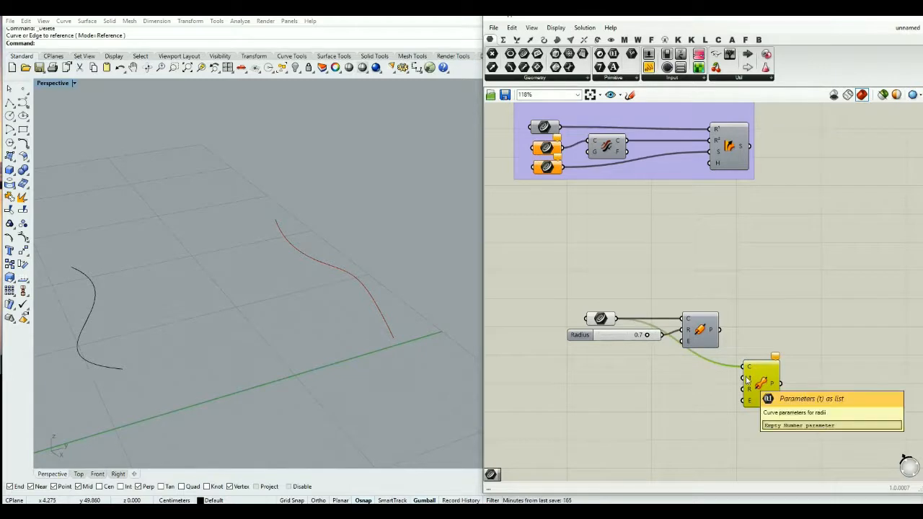
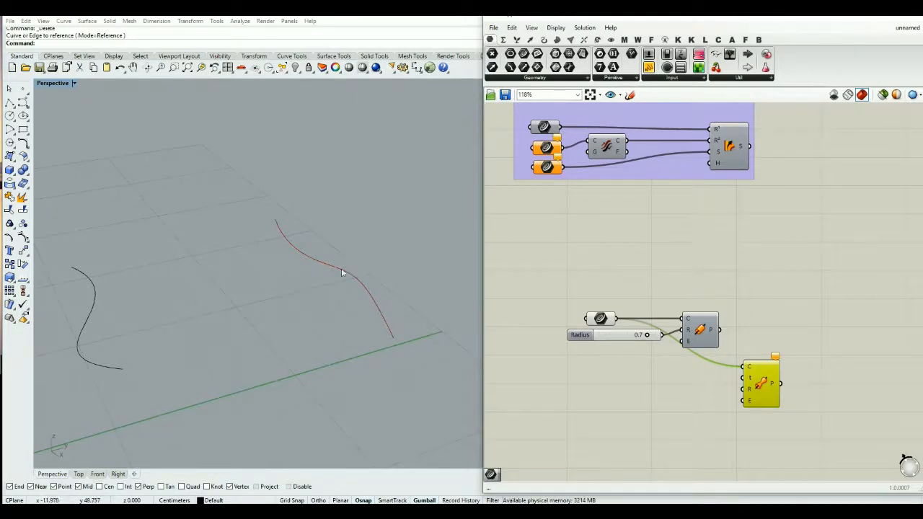
pyautogui.rightClick(751, 369)
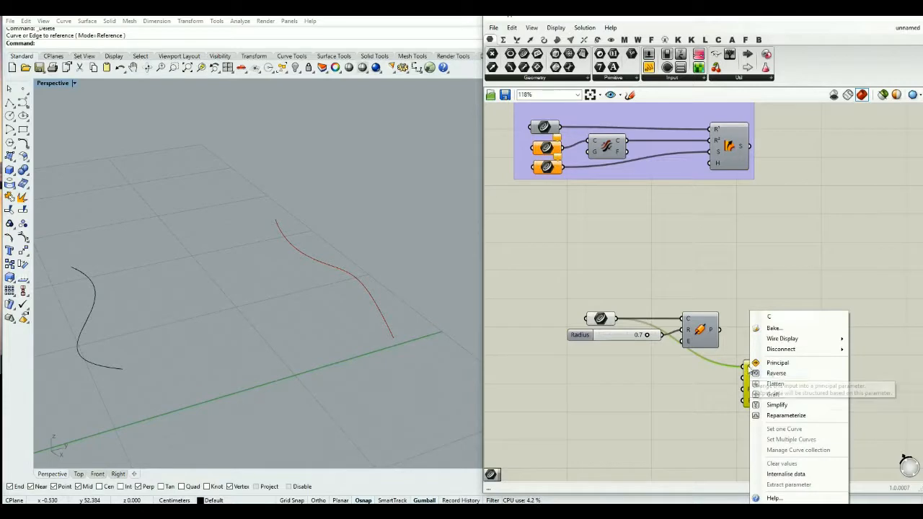
pyautogui.click(778, 416)
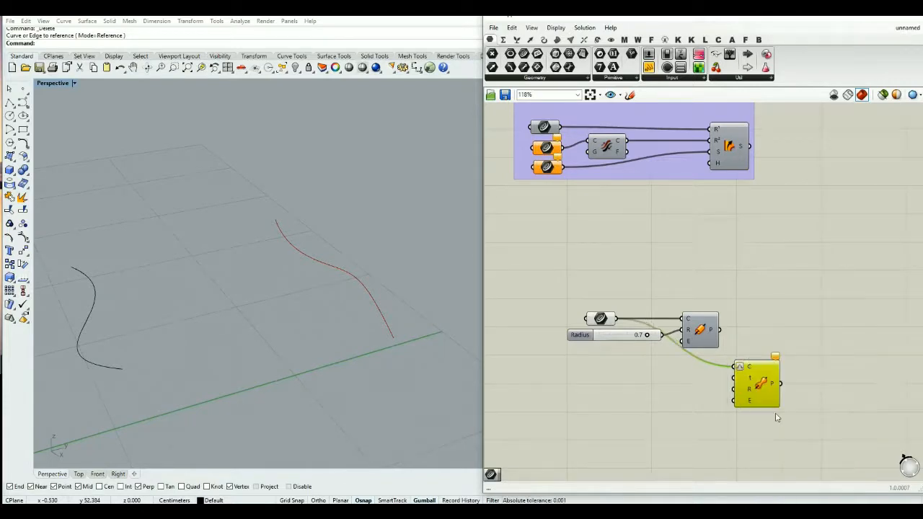
pyautogui.moveTo(771, 385); pyautogui.dragTo(732, 393)
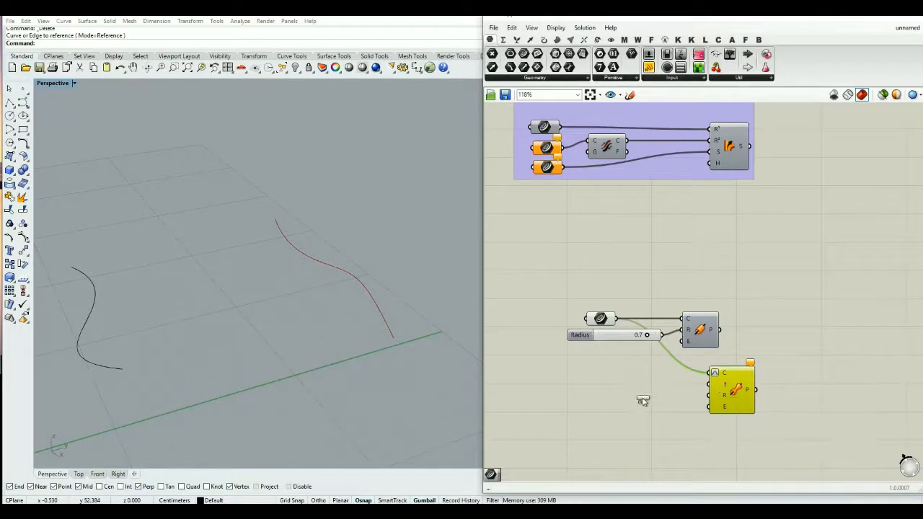
# Step: Add a panel beside Pipe Variable with the values 0, .6 and 1, and disable its multiline data so they become separate items
pyautogui.click(632, 386)
pyautogui.doubleClick(630, 403)
pyautogui.press('BackSpace')
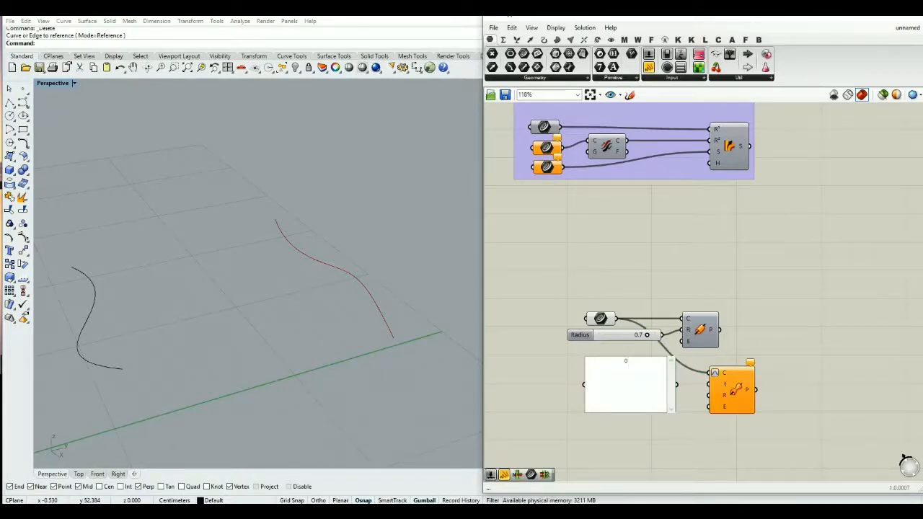
pyautogui.write('0 .6 1')
pyautogui.click(667, 439)
pyautogui.rightClick(630, 390)
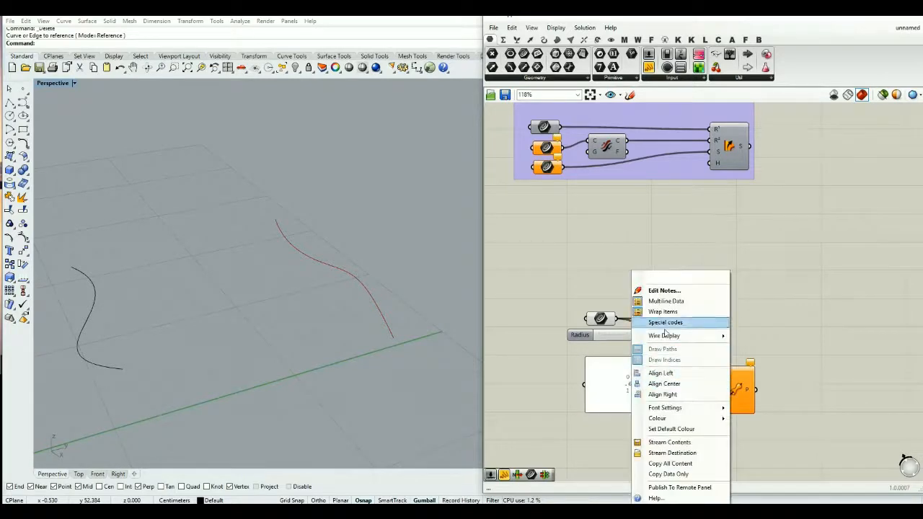
pyautogui.click(646, 302)
pyautogui.moveTo(629, 382); pyautogui.dragTo(624, 391)
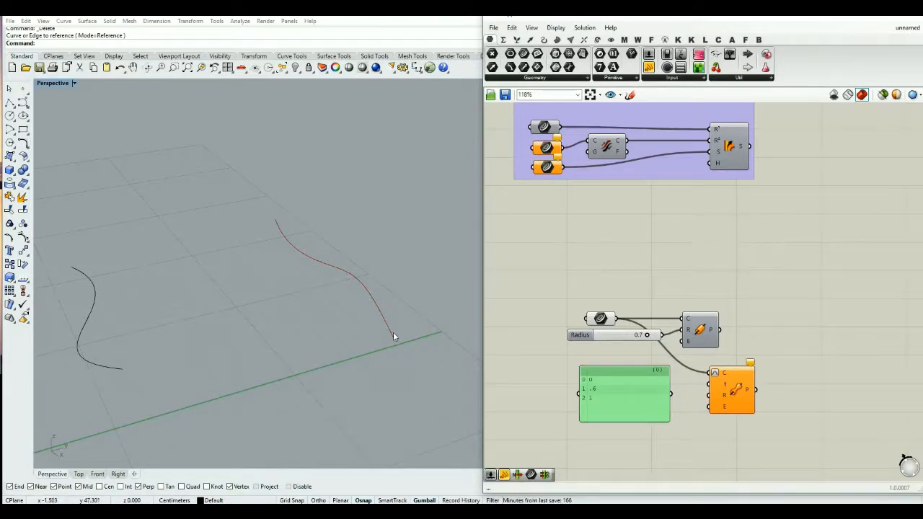
# Step: Connect the panel to Pipe Variable's t input and a copy of the panel to its R input
pyautogui.moveTo(710, 384); pyautogui.dragTo(617, 460)
pyautogui.moveTo(713, 402); pyautogui.dragTo(665, 450)
pyautogui.click(717, 455)
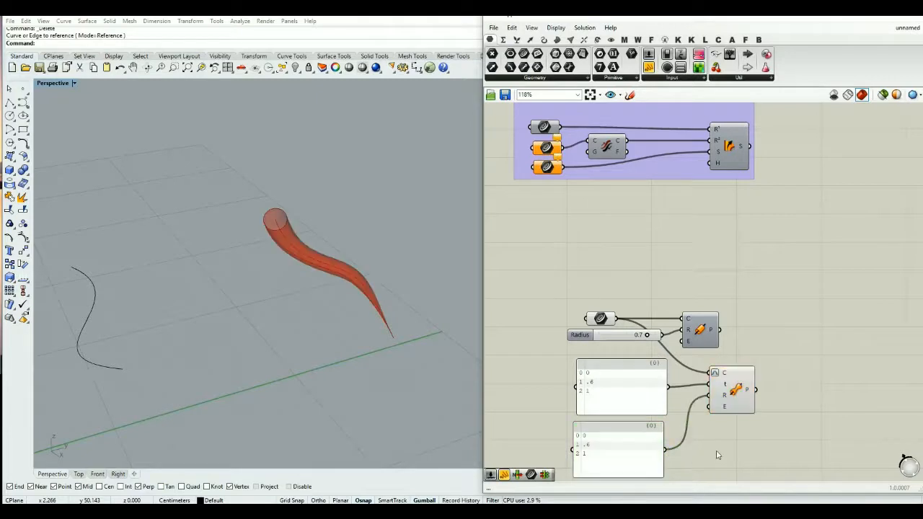
pyautogui.moveTo(733, 435); pyautogui.dragTo(742, 413, button='right')
pyautogui.moveTo(644, 410); pyautogui.dragTo(649, 407)
pyautogui.click(725, 415)
pyautogui.moveTo(289, 249); pyautogui.dragTo(349, 343, button='right')
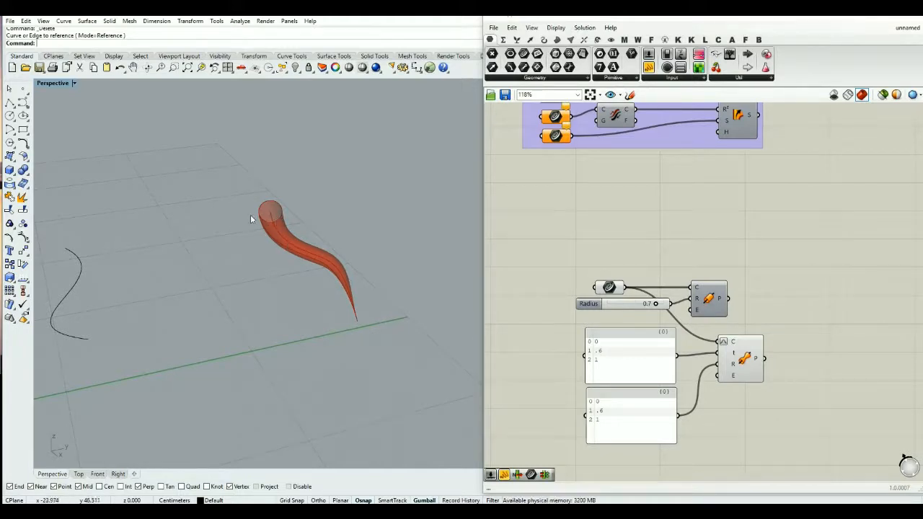
# Step: Delete the copied panel feeding Pipe Variable's R input and add a 0.1 number slider in its place
pyautogui.doubleClick(634, 428)
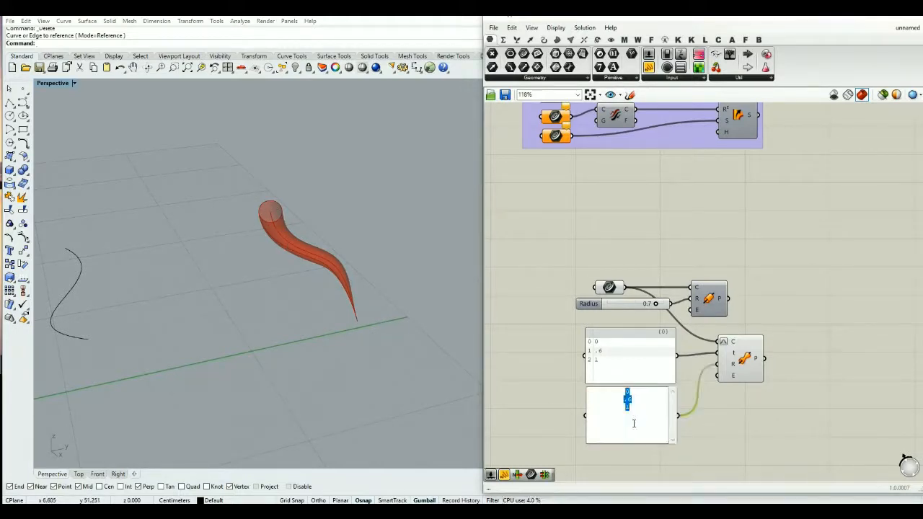
pyautogui.click(712, 438)
pyautogui.click(639, 414)
pyautogui.press('Delete')
pyautogui.doubleClick(639, 413)
pyautogui.write('.5')
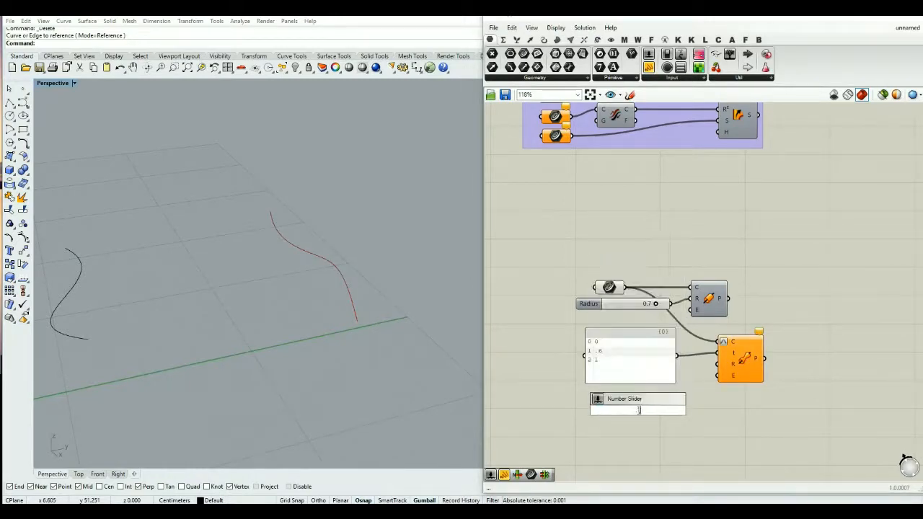
pyautogui.press('Return')
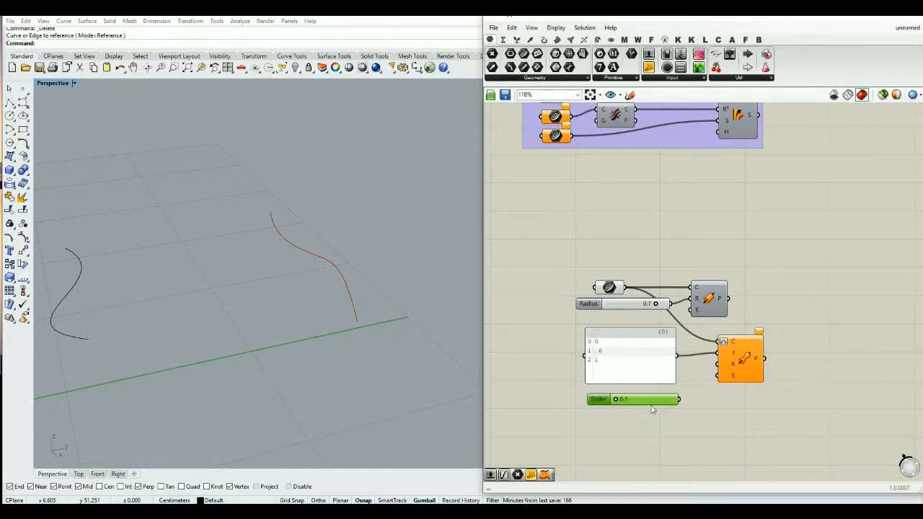
# Step: Duplicate the number slider twice and connect all three sliders to Pipe Variable's R input
pyautogui.keyDown('alt'); pyautogui.moveTo(649, 400); pyautogui.dragTo(649, 429); pyautogui.keyUp('alt')
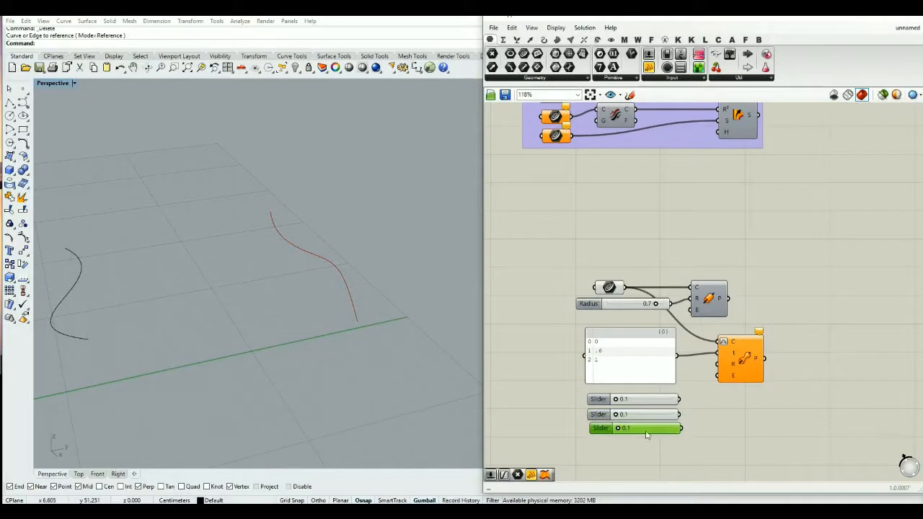
pyautogui.moveTo(721, 365); pyautogui.dragTo(685, 396)
pyautogui.keyDown('shift'); pyautogui.moveTo(722, 365); pyautogui.dragTo(681, 429); pyautogui.keyUp('shift')
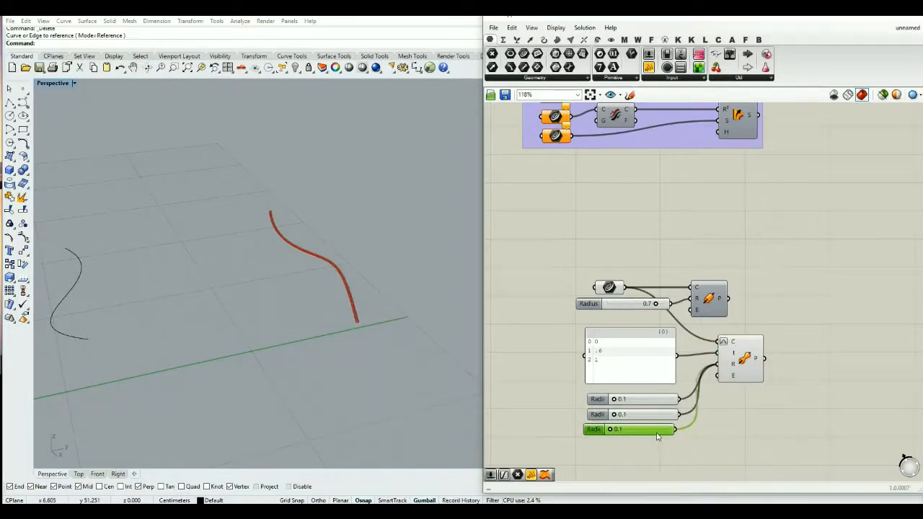
# Step: Set the three radii sliders to 0.6, 0.7 and 0.4 in order from first to third
pyautogui.scroll(2, 619, 413)
pyautogui.moveTo(619, 416); pyautogui.dragTo(666, 418)
pyautogui.moveTo(618, 438)
pyautogui.mouseDown()
pyautogui.moveTo(674, 440)
pyautogui.moveTo(632, 444)
pyautogui.mouseUp()
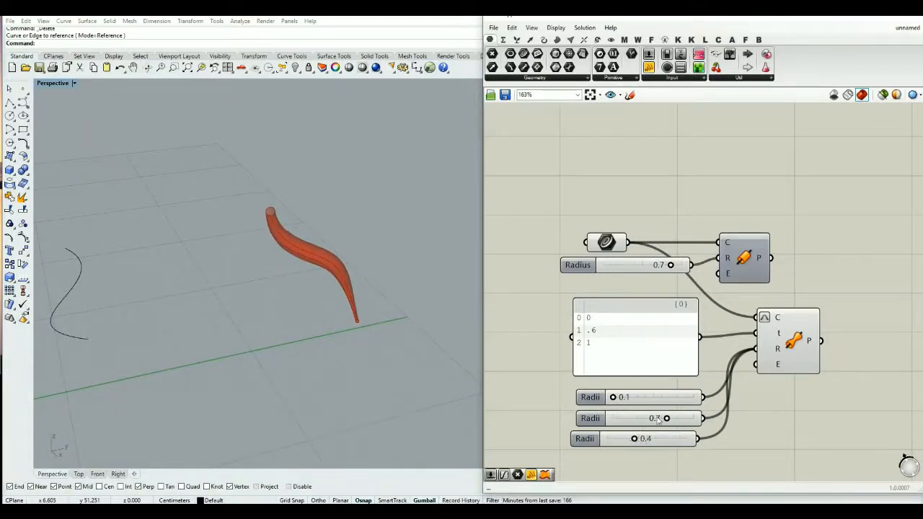
pyautogui.moveTo(614, 399); pyautogui.dragTo(658, 405)
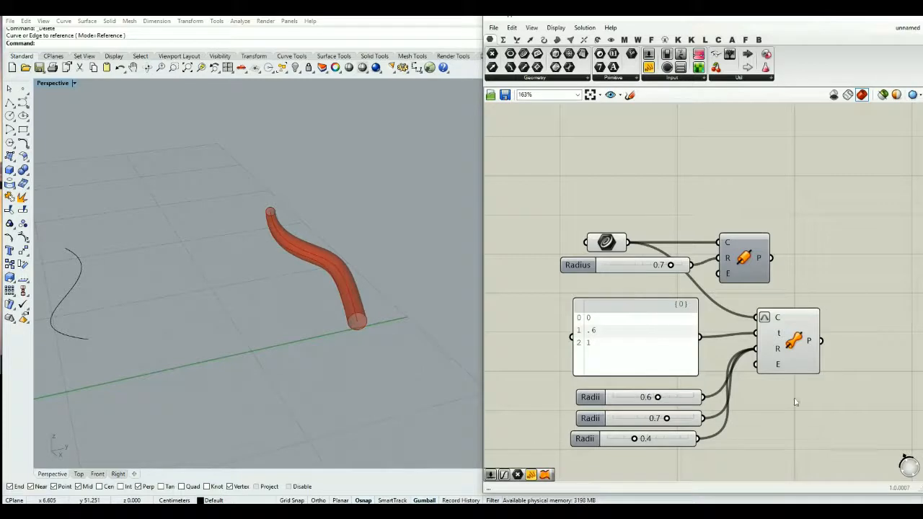
# Step: Group the Pipe and Pipe Variable definitions together and turn off their previews
pyautogui.scroll(-2, 796, 403)
pyautogui.moveTo(725, 154); pyautogui.dragTo(527, 359)
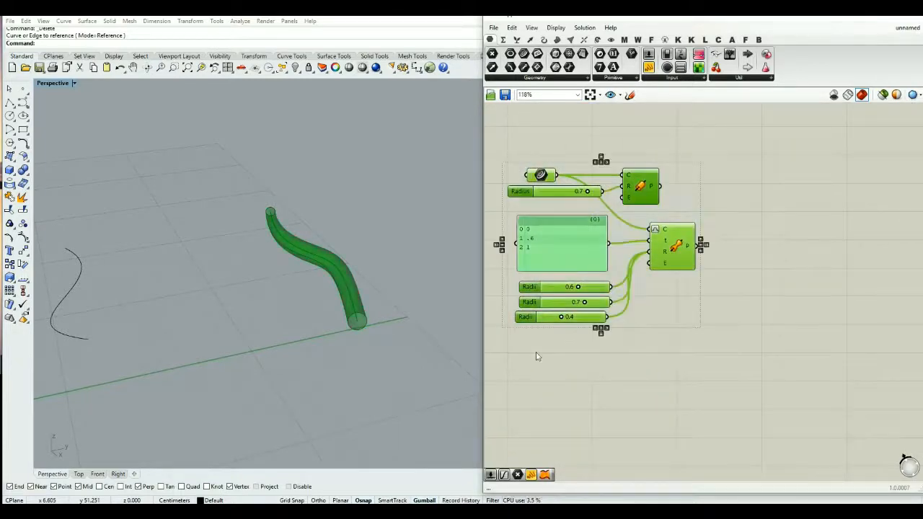
pyautogui.middleClick(550, 344)
pyautogui.click(548, 316)
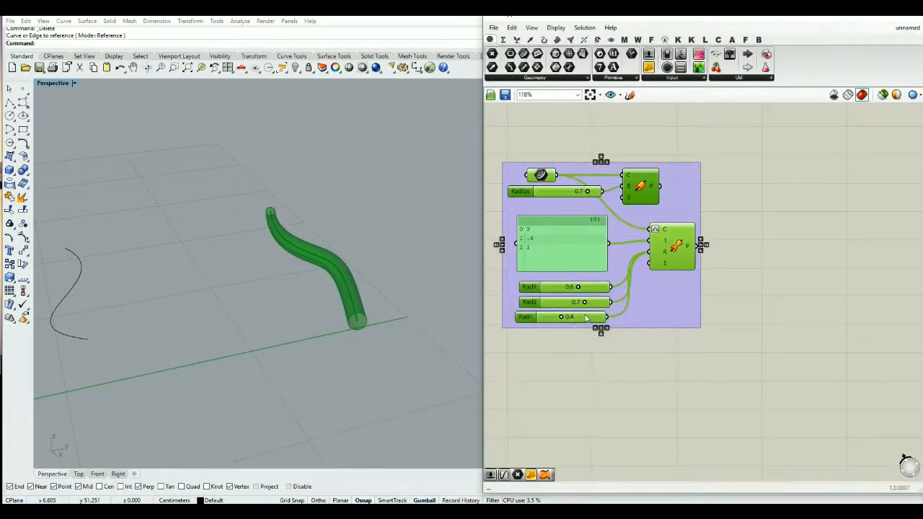
pyautogui.middleClick(642, 314)
pyautogui.click(673, 288)
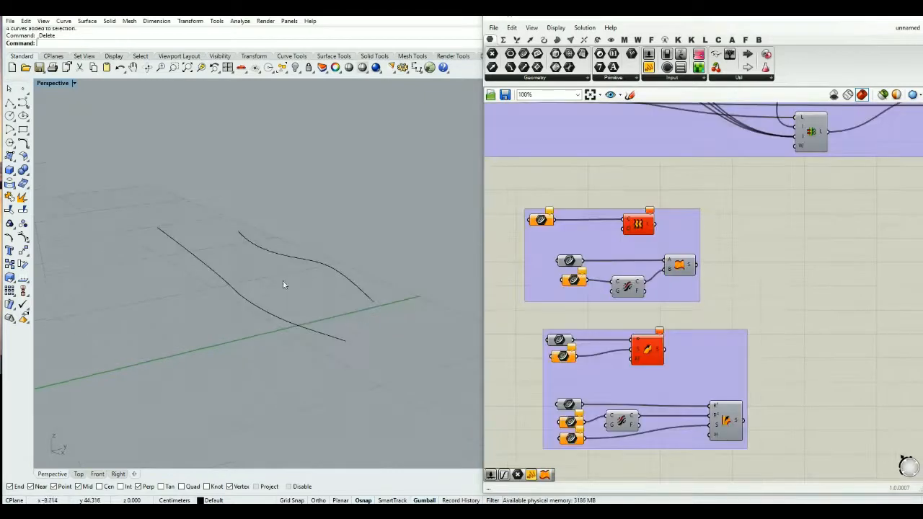
# Step: Move the nearer of the two curves in the Rhino model vertically upward
pyautogui.click(240, 293)
pyautogui.moveTo(218, 236); pyautogui.dragTo(219, 207)
pyautogui.click(359, 224)
# Step: Reference the raised curve in Ruled Surface's B-side Curve parameter and the other curve in its A-side parameter
pyautogui.rightClick(579, 281)
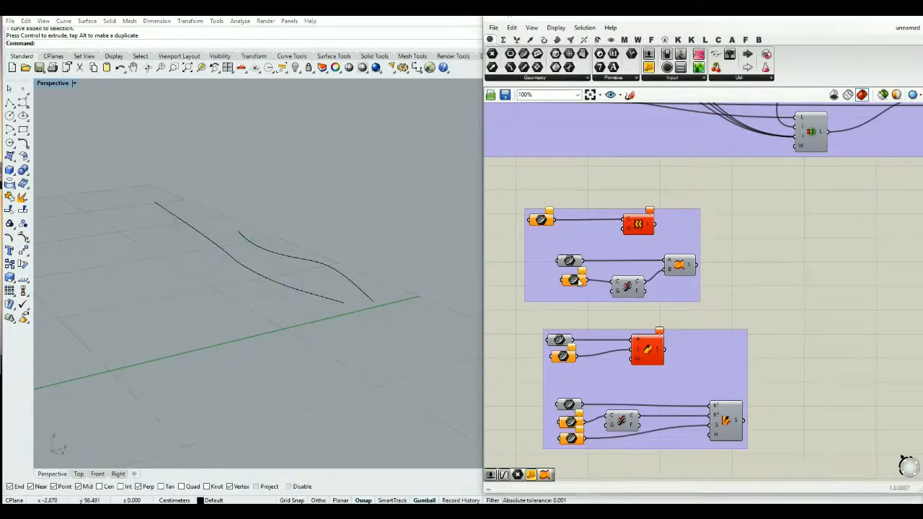
pyautogui.click(613, 424)
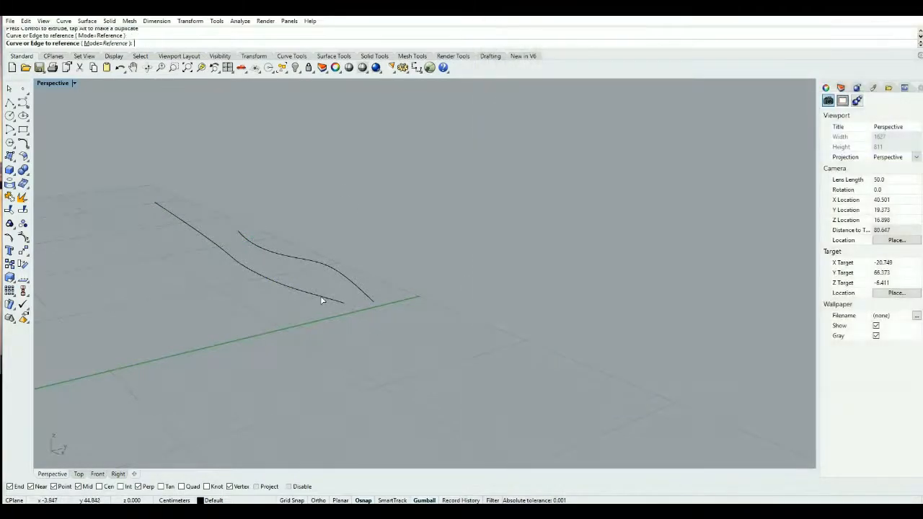
pyautogui.click(323, 300)
pyautogui.rightClick(570, 261)
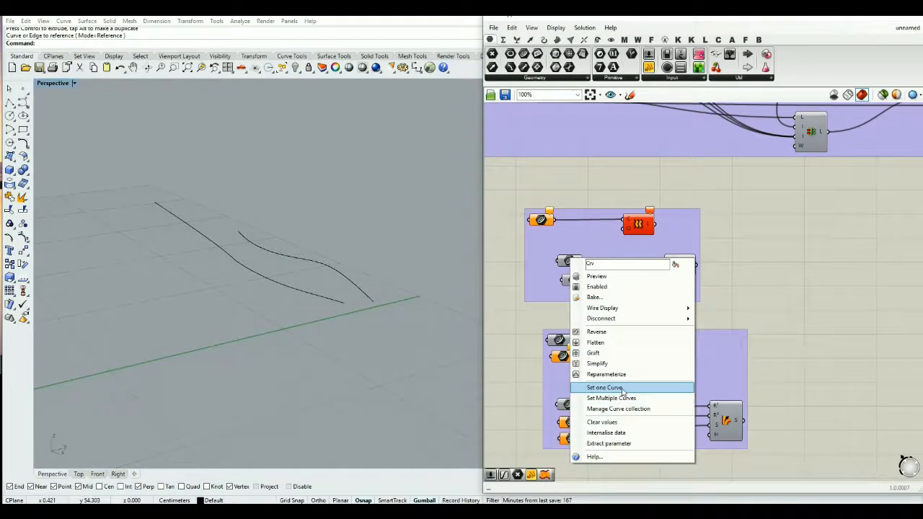
pyautogui.click(622, 388)
pyautogui.click(336, 269)
# Step: Turn on the preview of the Ruled Surface component and view the surface between the two curves
pyautogui.click(678, 265)
pyautogui.middleClick(681, 264)
pyautogui.click(702, 252)
pyautogui.click(808, 273)
pyautogui.moveTo(312, 244); pyautogui.dragTo(322, 294, button='right')
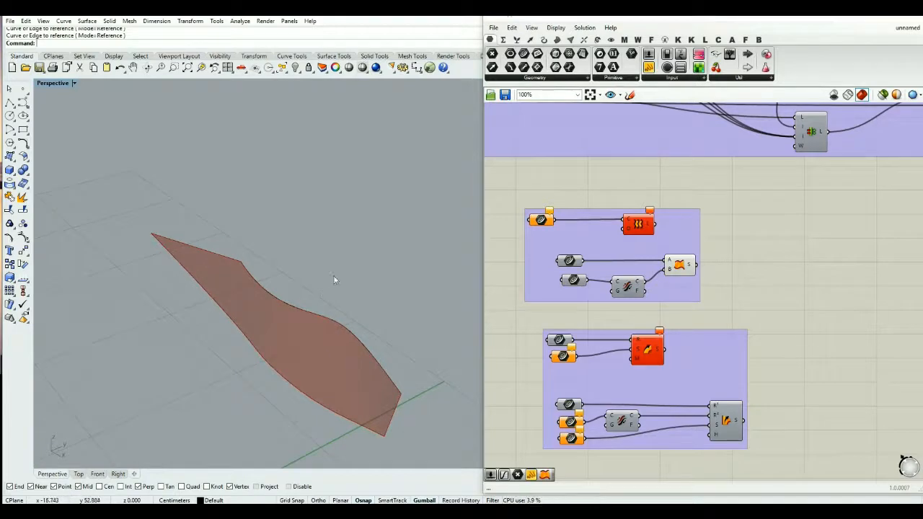
# Step: Add an Offset Surface component beside Ruled Surface and show where it is found in the component palette
pyautogui.moveTo(719, 292); pyautogui.dragTo(689, 304, button='right')
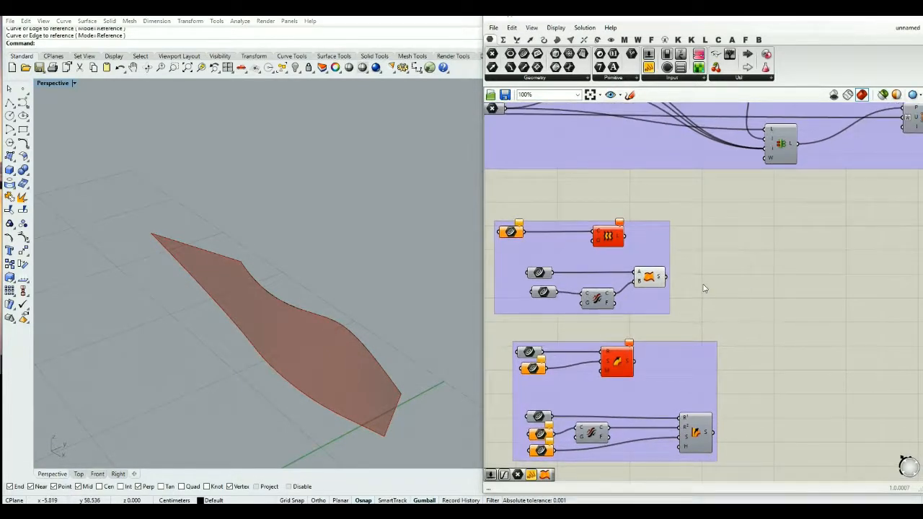
pyautogui.doubleClick(704, 286)
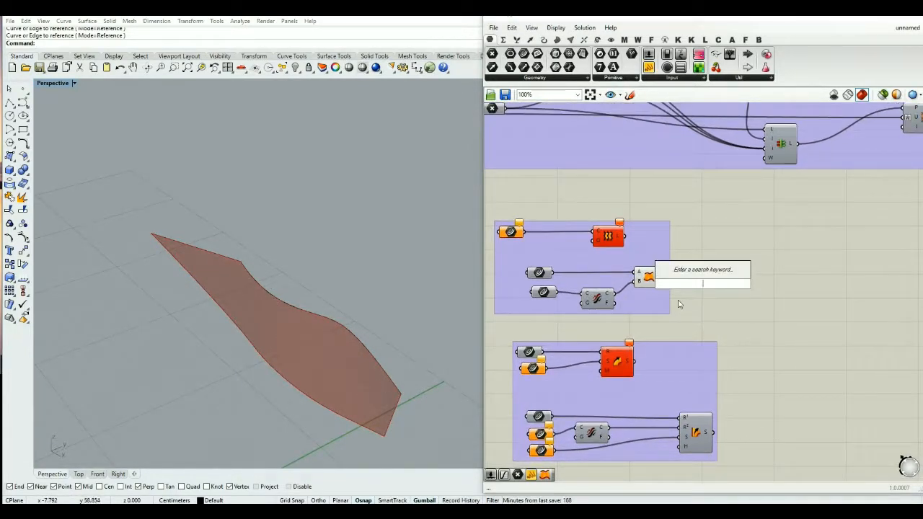
pyautogui.write('of')
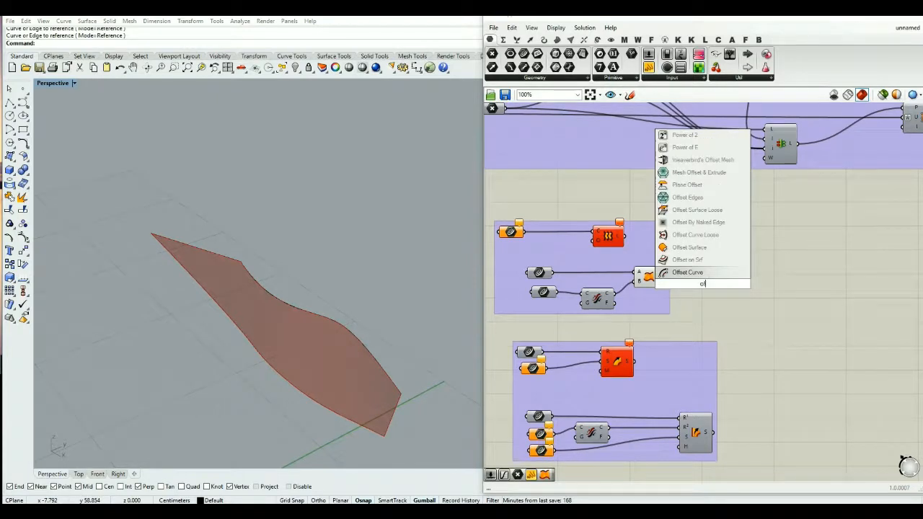
pyautogui.click(694, 248)
pyautogui.keyDown('ctrl'); pyautogui.keyDown('alt'); pyautogui.click(704, 289); pyautogui.keyUp('alt'); pyautogui.keyUp('ctrl')
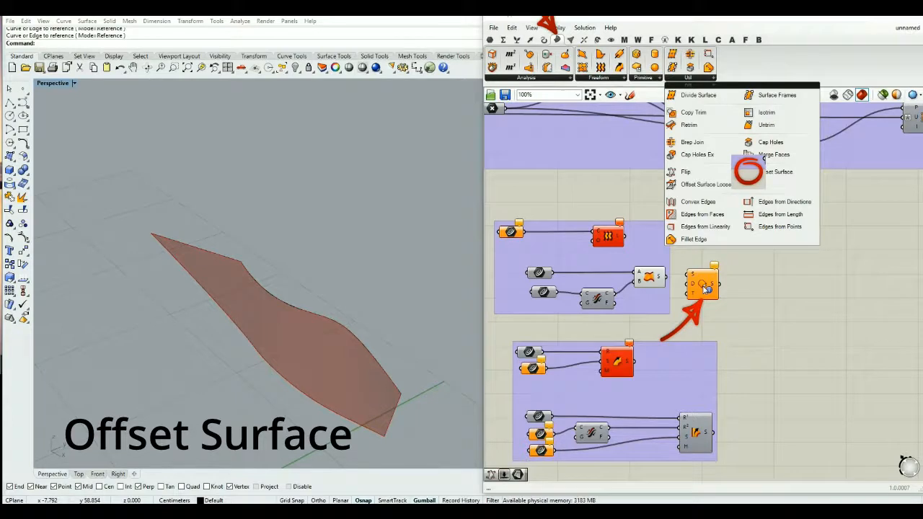
# Step: Connect the ruled surface to Offset Surface's surface input and a new 0.5 number slider to its Distance input
pyautogui.scroll(2, 706, 288)
pyautogui.moveTo(665, 277); pyautogui.dragTo(836, 294)
pyautogui.moveTo(283, 351); pyautogui.dragTo(295, 317, button='right')
pyautogui.doubleClick(784, 301)
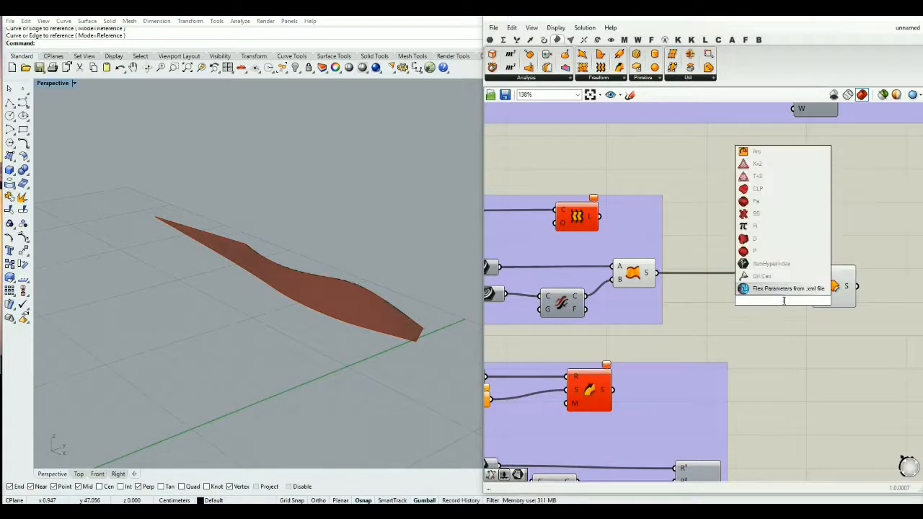
pyautogui.write('0.5')
pyautogui.press('Return')
pyautogui.moveTo(817, 303); pyautogui.dragTo(853, 290)
# Step: Highlight the Ruled Surface and Offset Surface results in turn and compare their positions in the Rhino model
pyautogui.click(645, 277)
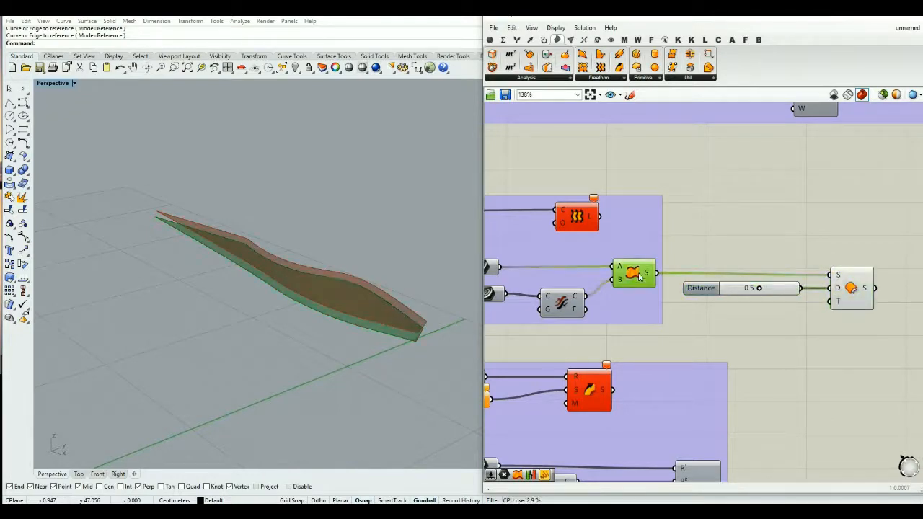
pyautogui.moveTo(435, 350); pyautogui.dragTo(303, 354, button='right')
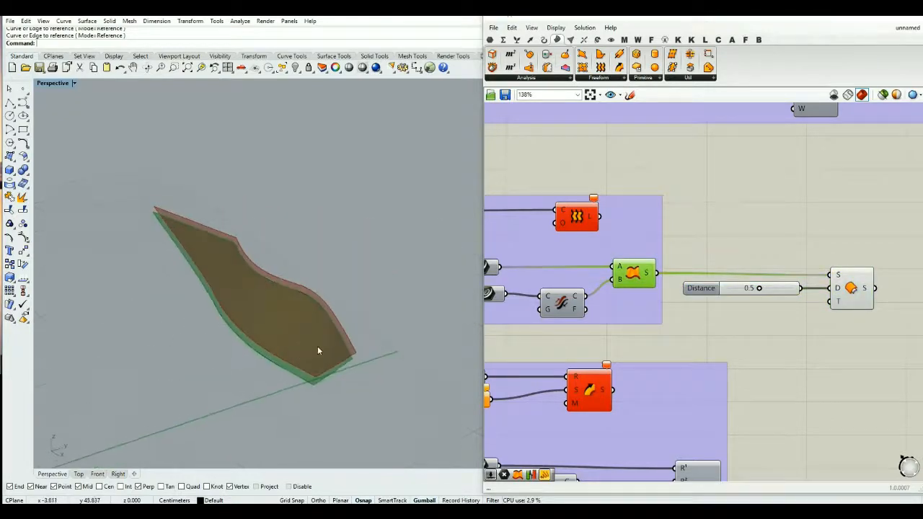
pyautogui.click(732, 259)
pyautogui.click(853, 289)
pyautogui.moveTo(220, 295); pyautogui.dragTo(245, 271, button='right')
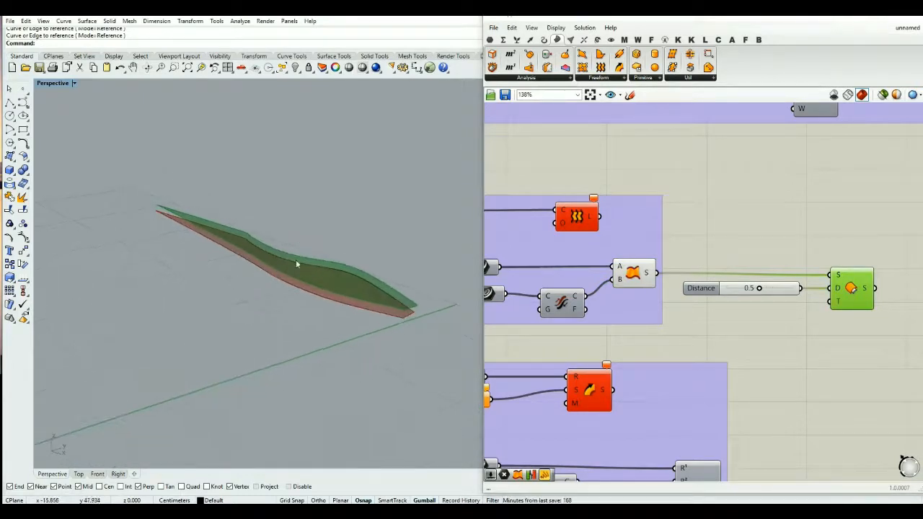
pyautogui.moveTo(363, 276); pyautogui.dragTo(371, 270, button='right')
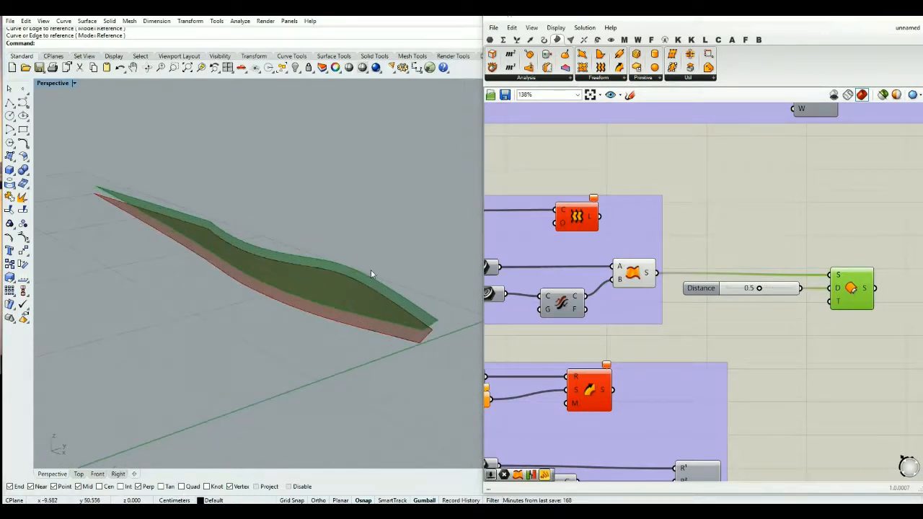
# Step: Apply the expression -x to Offset Surface's Distance input to reverse the offset direction
pyautogui.rightClick(835, 290)
pyautogui.moveTo(852, 384)
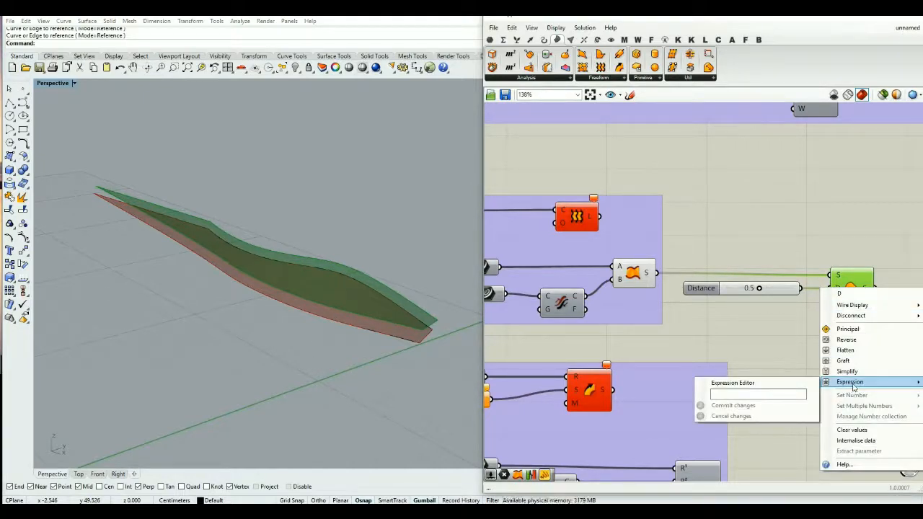
pyautogui.click(763, 395)
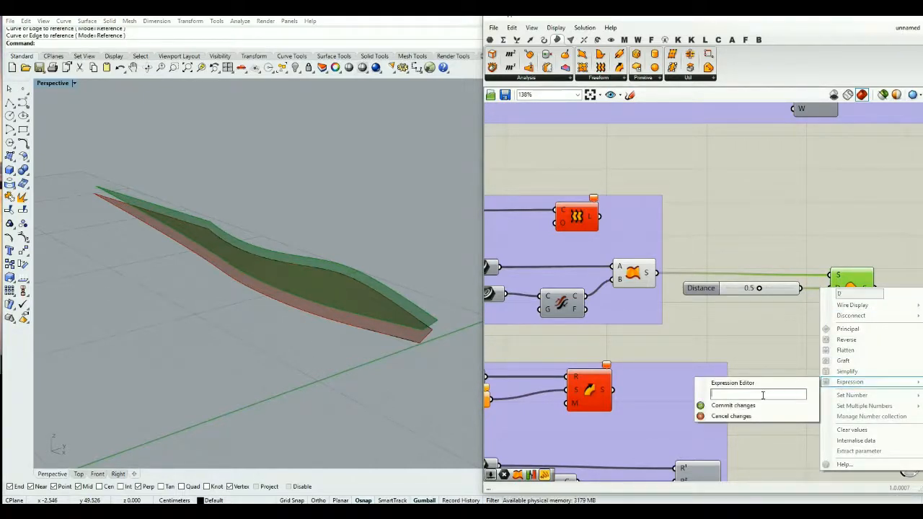
pyautogui.write('-x')
pyautogui.click(755, 408)
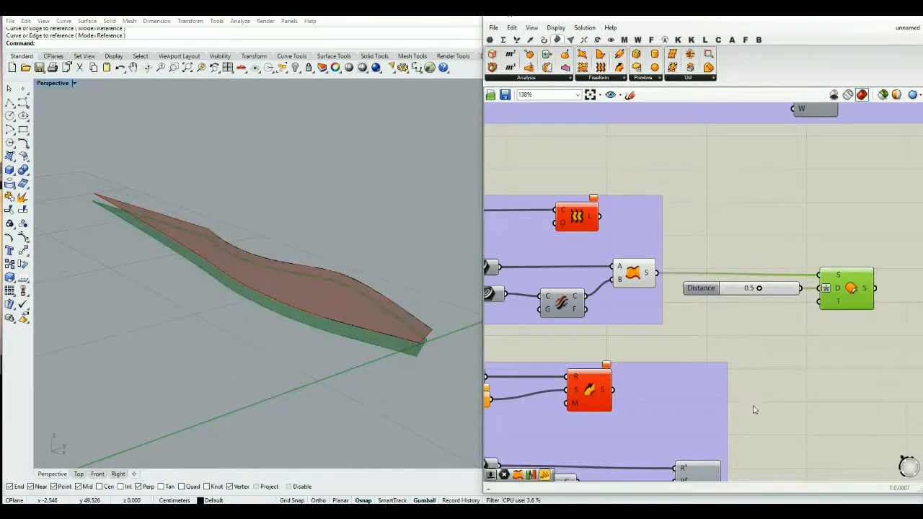
pyautogui.click(748, 353)
# Step: Add a Flip component above the Distance slider and feed the ruled surface into its surface input
pyautogui.moveTo(796, 272); pyautogui.dragTo(765, 283, button='right')
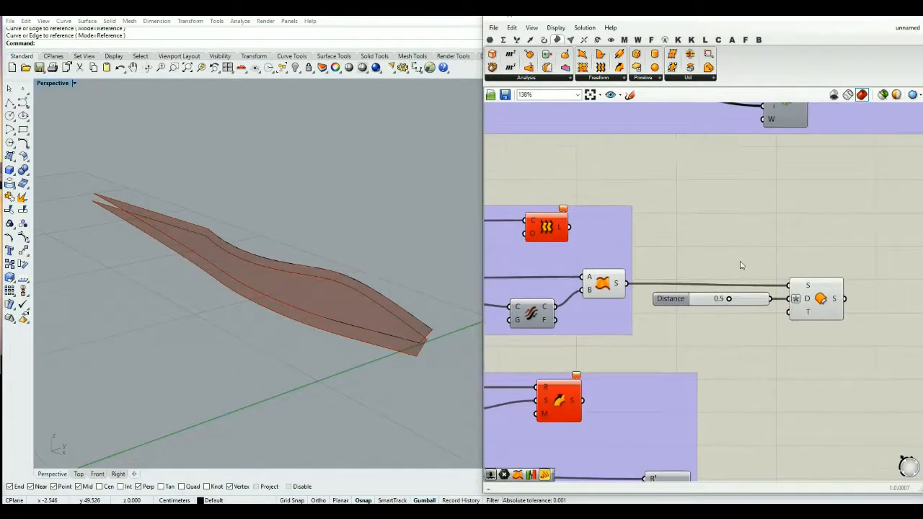
pyautogui.doubleClick(739, 257)
pyautogui.write('flip')
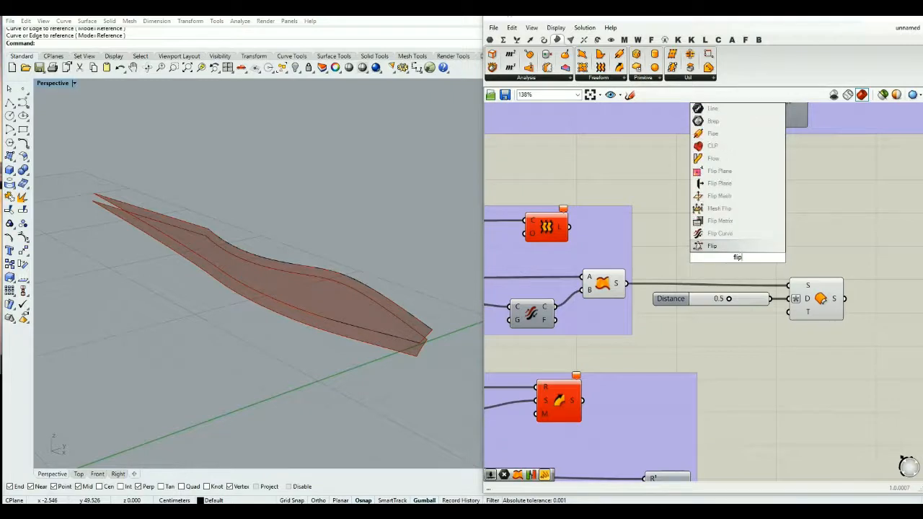
pyautogui.click(716, 247)
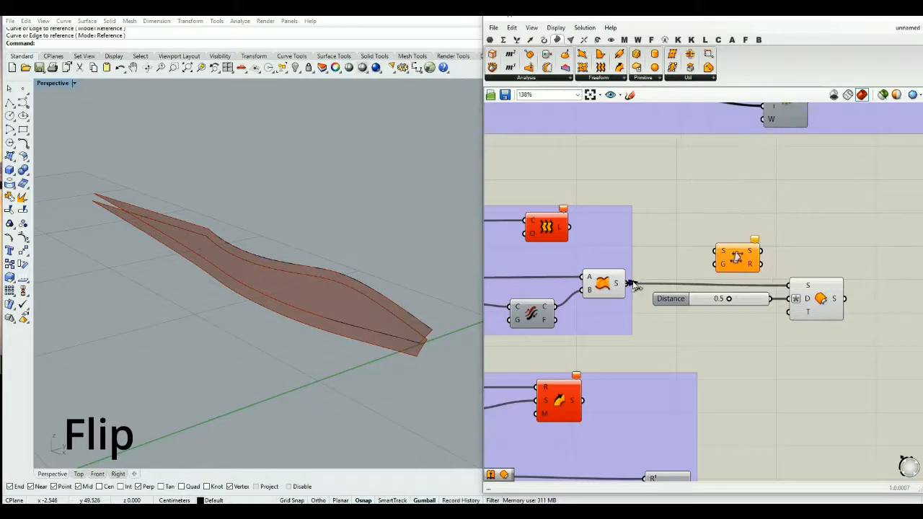
pyautogui.moveTo(627, 283); pyautogui.dragTo(716, 251)
# Step: Clear the expression on Offset Surface's Distance input and feed Flip's surface output into its surface input
pyautogui.moveTo(823, 302); pyautogui.dragTo(851, 299)
pyautogui.rightClick(837, 302)
pyautogui.moveTo(851, 392)
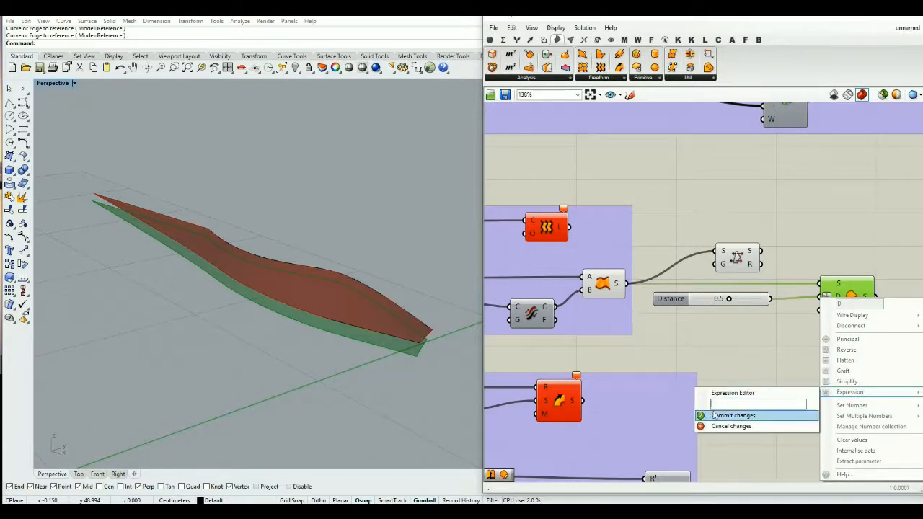
pyautogui.click(728, 416)
pyautogui.click(791, 342)
pyautogui.moveTo(763, 252); pyautogui.dragTo(831, 304)
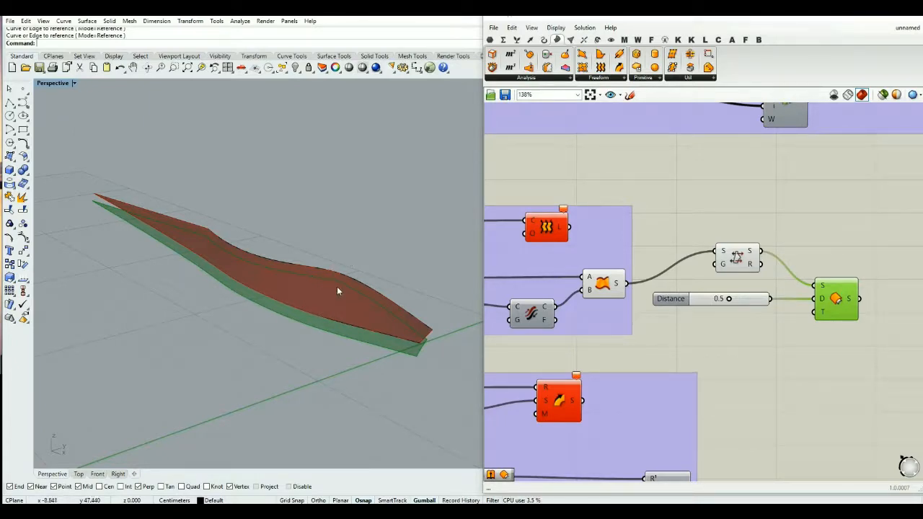
pyautogui.click(833, 340)
# Step: Add an Extrude component below Offset Surface and connect the ruled surface to its Base input
pyautogui.moveTo(832, 339); pyautogui.dragTo(742, 315, button='right')
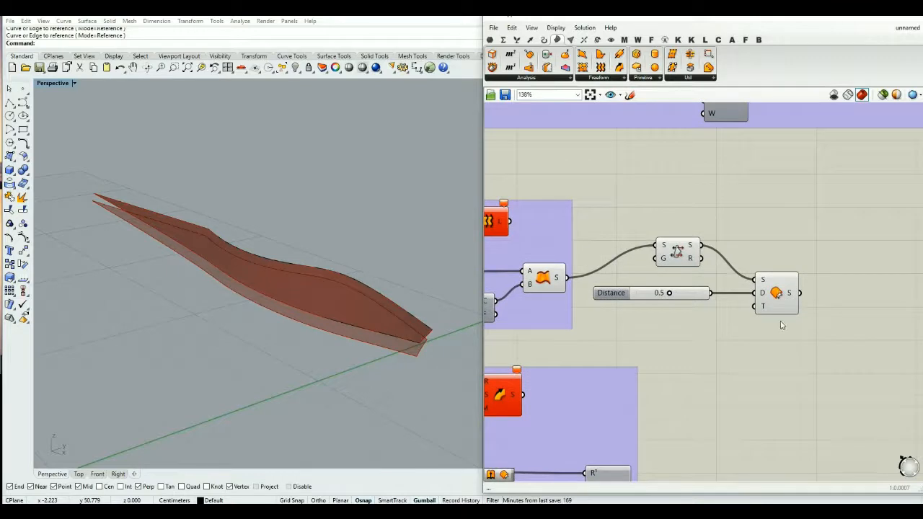
pyautogui.doubleClick(793, 358)
pyautogui.write('extru')
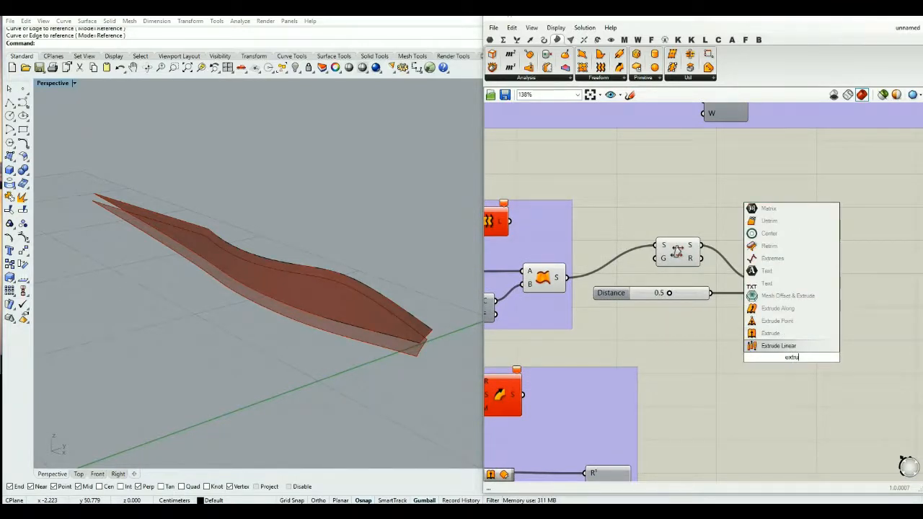
pyautogui.click(793, 338)
pyautogui.moveTo(569, 279); pyautogui.dragTo(783, 347)
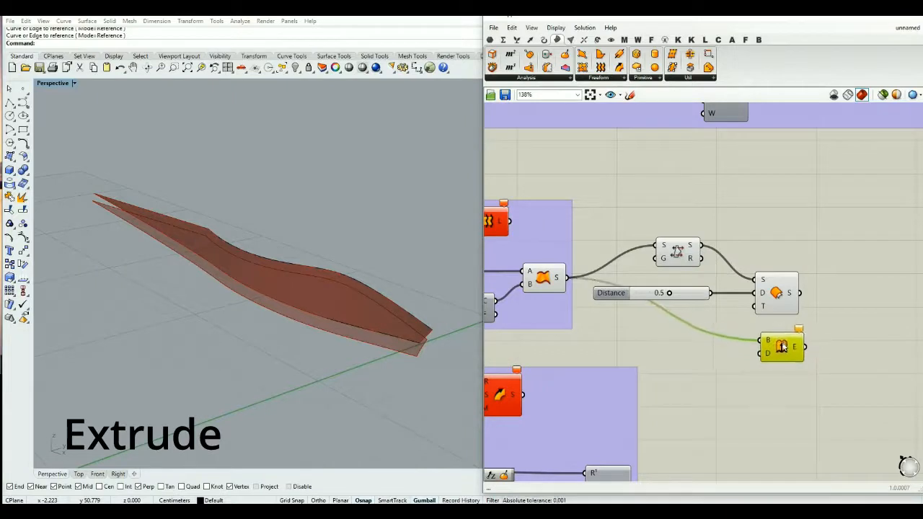
# Step: Add a Unit Z vector, connect it to Extrude's Direction input and inspect the vertically extruded surface
pyautogui.doubleClick(719, 352)
pyautogui.click(720, 383)
pyautogui.moveTo(787, 352); pyautogui.dragTo(805, 344)
pyautogui.doubleClick(744, 350)
pyautogui.write('z')
pyautogui.press('Return')
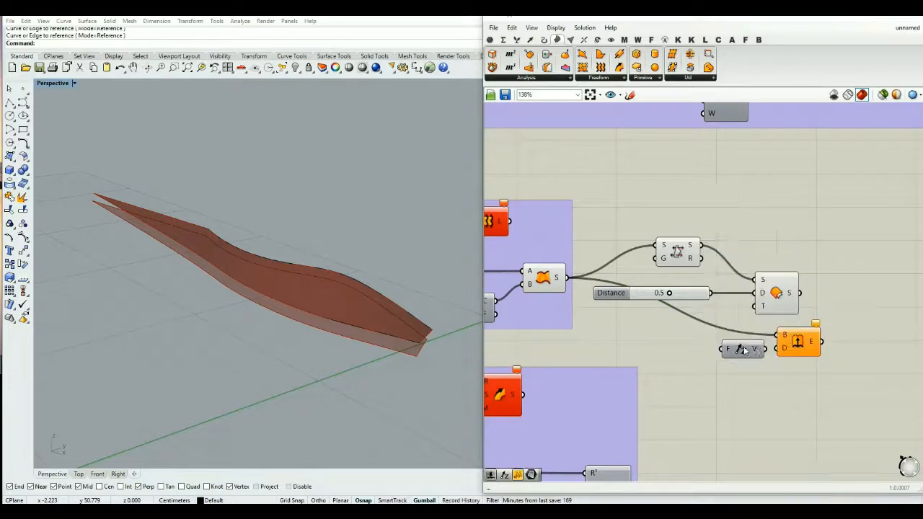
pyautogui.moveTo(766, 350); pyautogui.dragTo(777, 348)
pyautogui.moveTo(749, 353); pyautogui.dragTo(729, 352)
pyautogui.moveTo(397, 359); pyautogui.dragTo(347, 337, button='right')
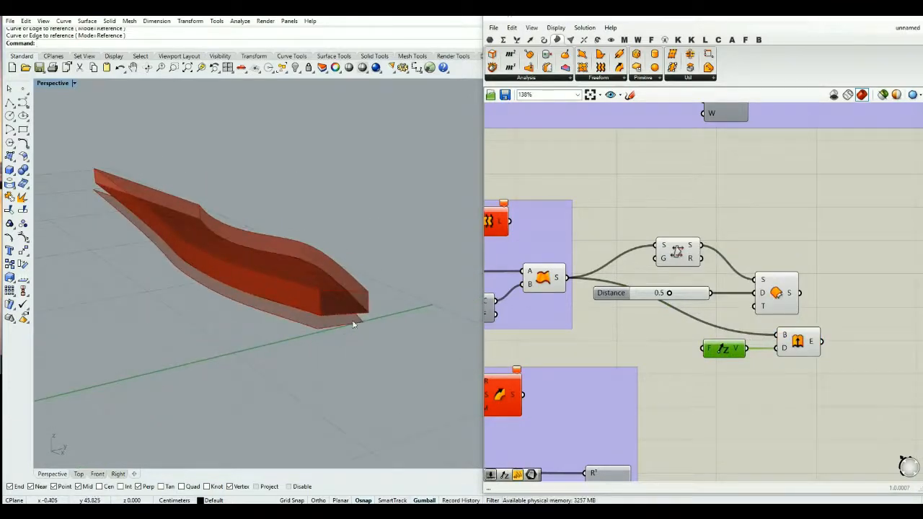
pyautogui.scroll(2, 332, 282)
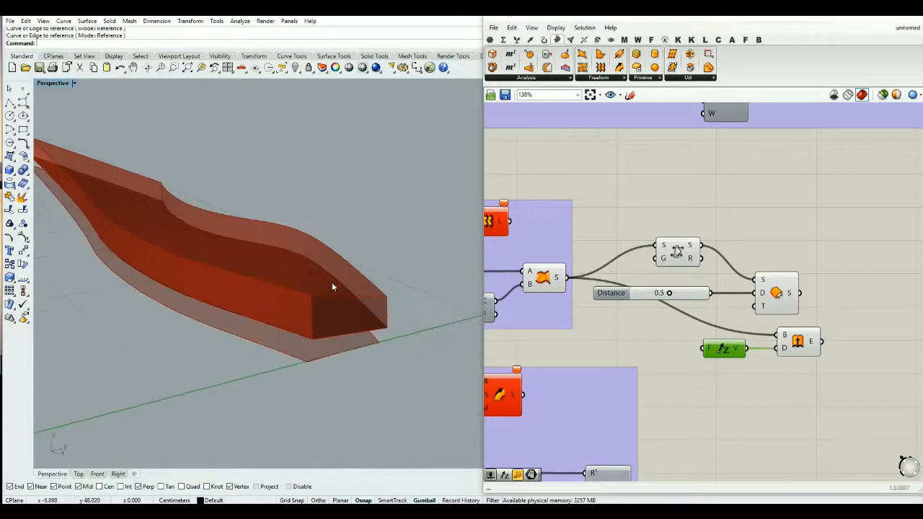
pyautogui.moveTo(364, 327); pyautogui.dragTo(365, 317, button='right')
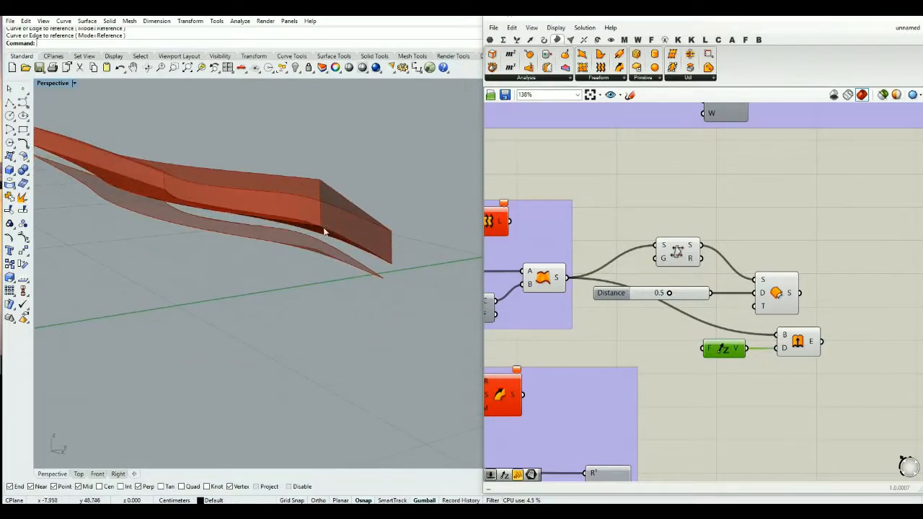
pyautogui.moveTo(724, 353); pyautogui.dragTo(716, 354)
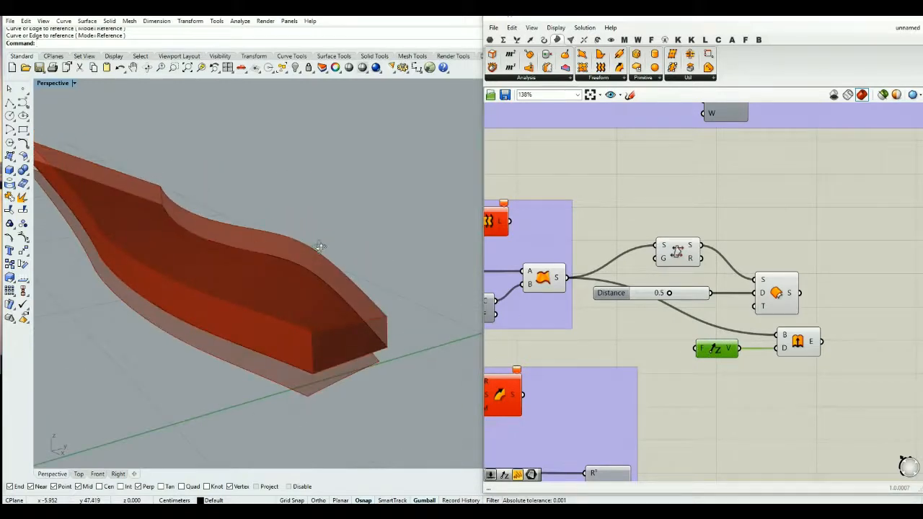
# Step: Turn off the previews of Offset Surface and Flip, and inspect the extruded shape on its own
pyautogui.click(776, 295)
pyautogui.middleClick(785, 290)
pyautogui.click(818, 260)
pyautogui.moveTo(827, 226); pyautogui.dragTo(691, 288)
pyautogui.middleClick(690, 279)
pyautogui.click(722, 252)
pyautogui.click(812, 239)
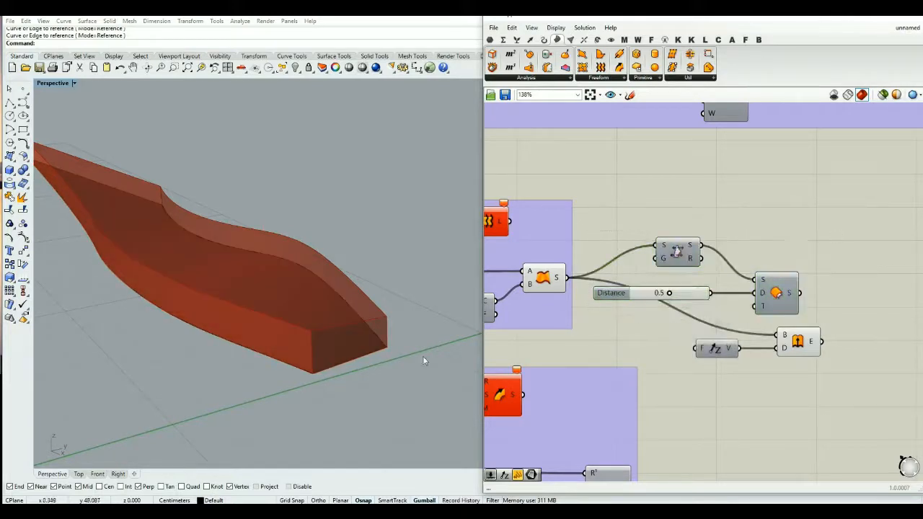
pyautogui.scroll(-3, 333, 352)
pyautogui.moveTo(333, 352); pyautogui.dragTo(344, 341, button='right')
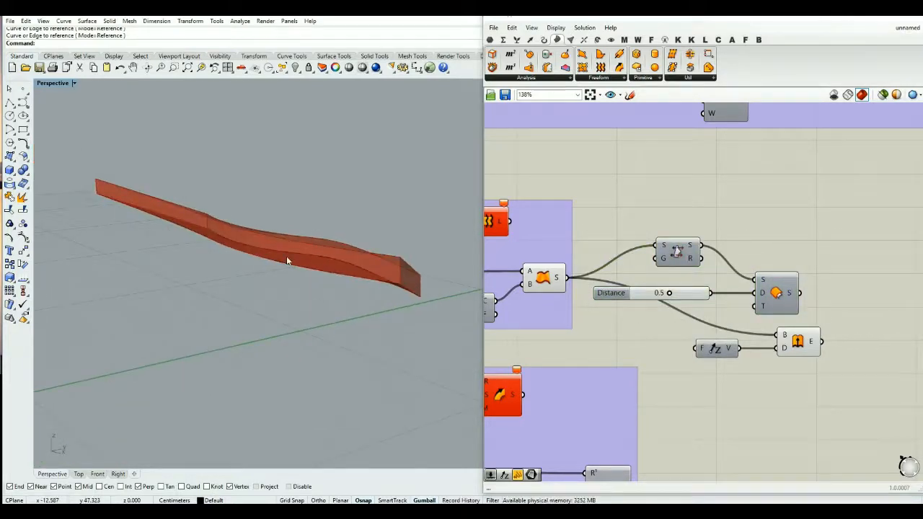
pyautogui.moveTo(303, 243); pyautogui.dragTo(332, 269, button='right')
pyautogui.scroll(3, 331, 272)
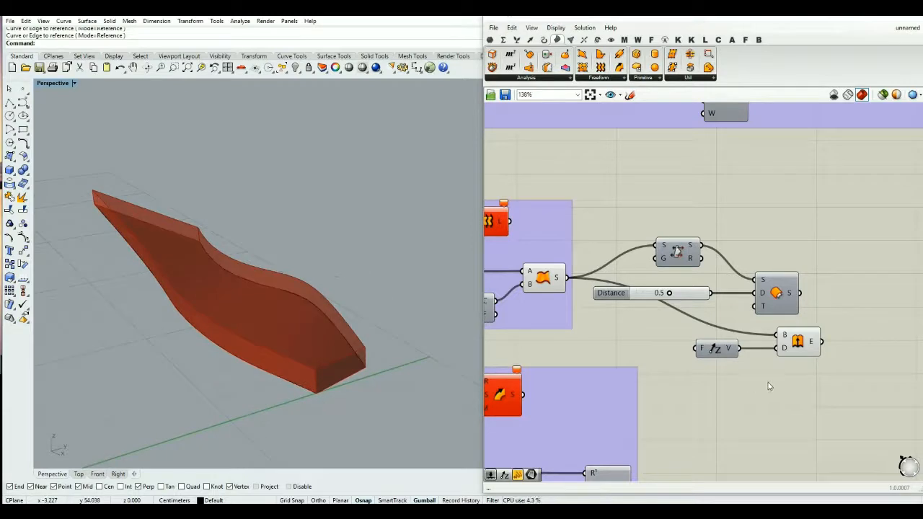
# Step: Add an Evaluate Surface component well beyond Offset Surface and Extrude, fed with the ruled surface
pyautogui.moveTo(918, 410); pyautogui.dragTo(871, 412, button='right')
pyautogui.doubleClick(749, 363)
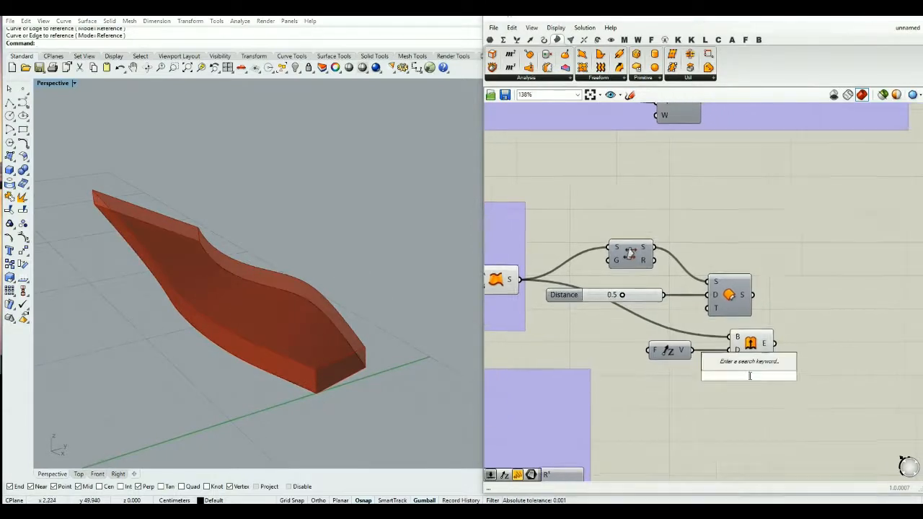
pyautogui.write('evalua')
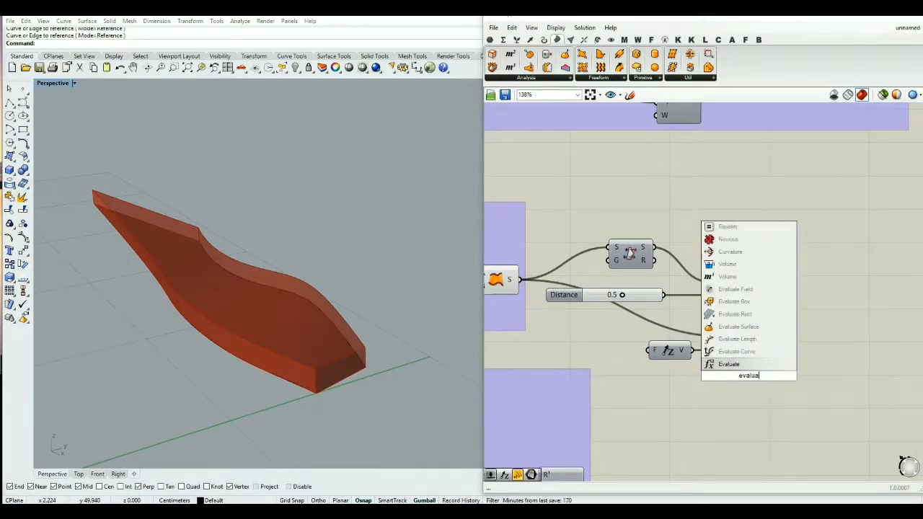
pyautogui.press('Up')
pyautogui.press('Up')
pyautogui.press('Up')
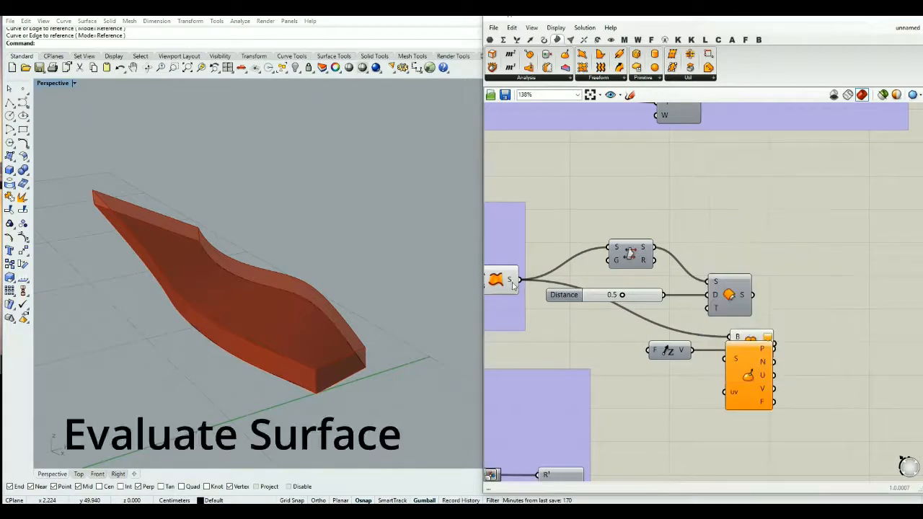
pyautogui.moveTo(520, 280); pyautogui.dragTo(726, 359)
pyautogui.moveTo(747, 389); pyautogui.dragTo(885, 291)
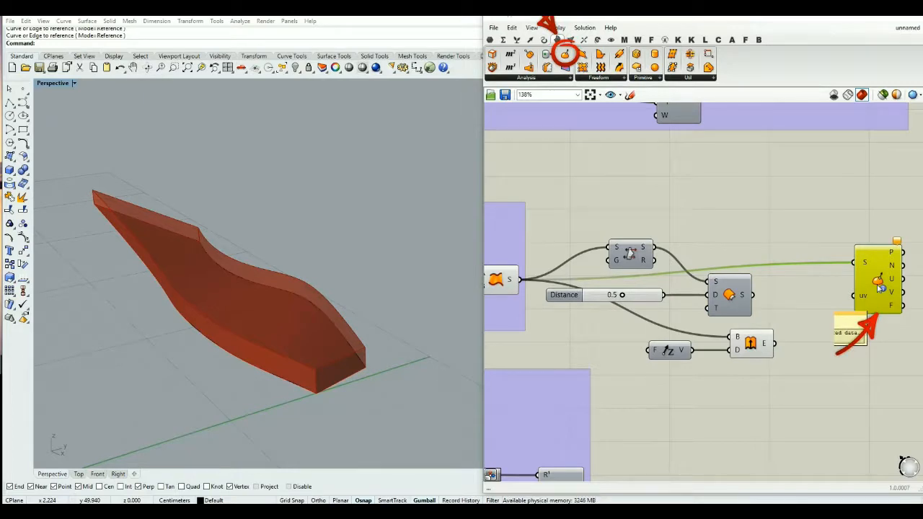
pyautogui.moveTo(813, 273)
pyautogui.mouseDown(button='right')
pyautogui.moveTo(715, 276)
pyautogui.moveTo(702, 287)
pyautogui.mouseUp(button='right')
pyautogui.moveTo(756, 306); pyautogui.dragTo(869, 326)
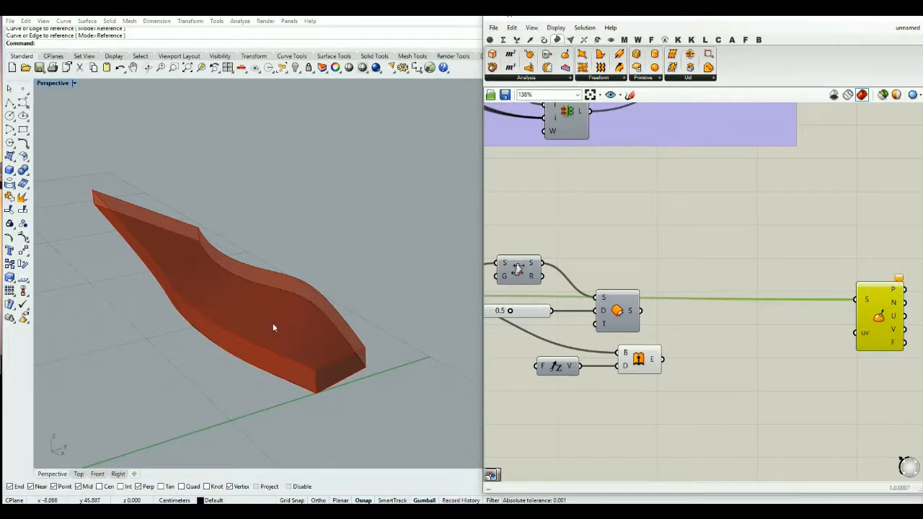
# Step: Add a compact MD Slider beside Evaluate Surface and connect it to the uv input
pyautogui.doubleClick(776, 338)
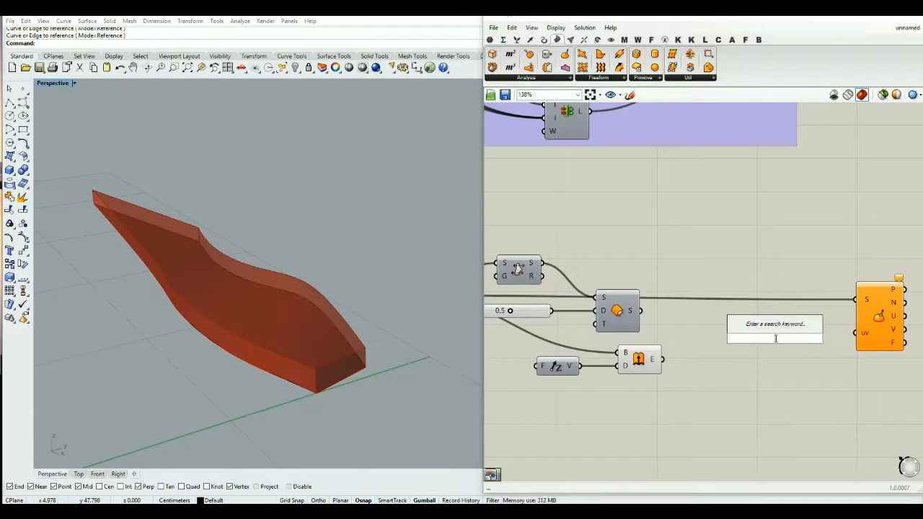
pyautogui.write('md')
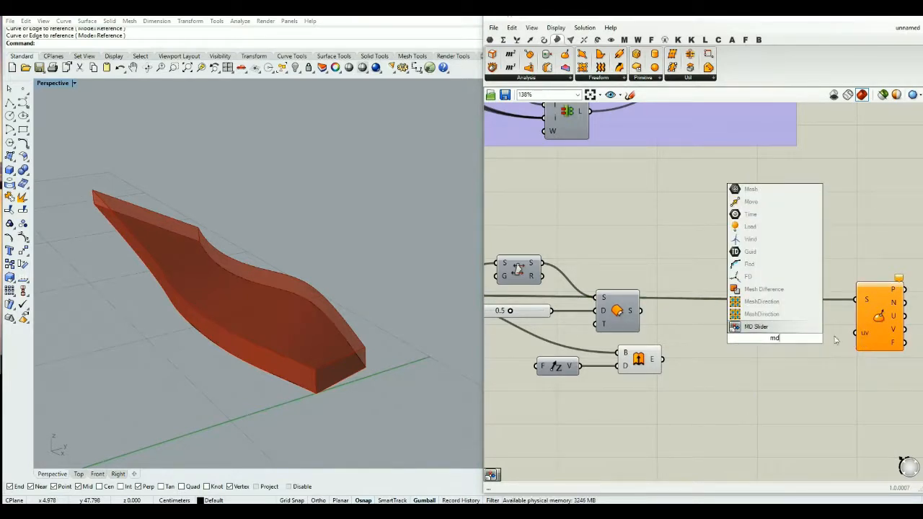
pyautogui.press('Return')
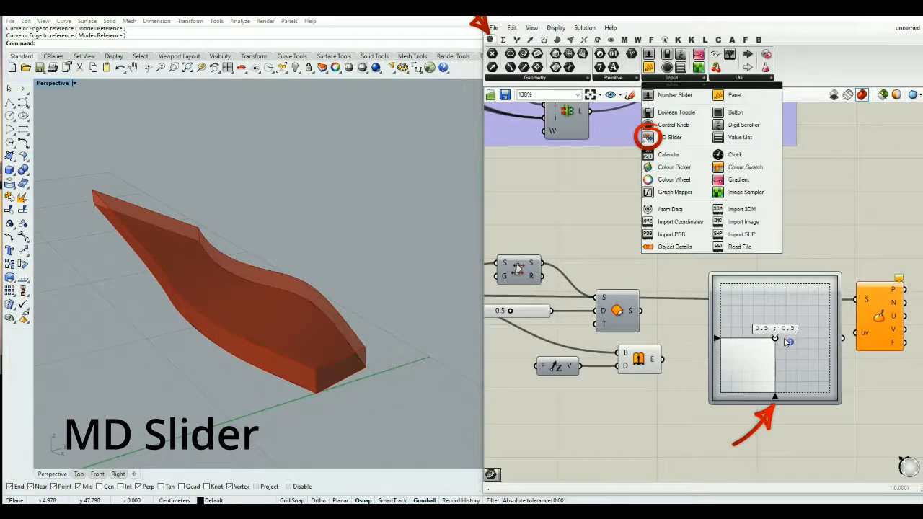
pyautogui.moveTo(855, 334); pyautogui.dragTo(844, 340)
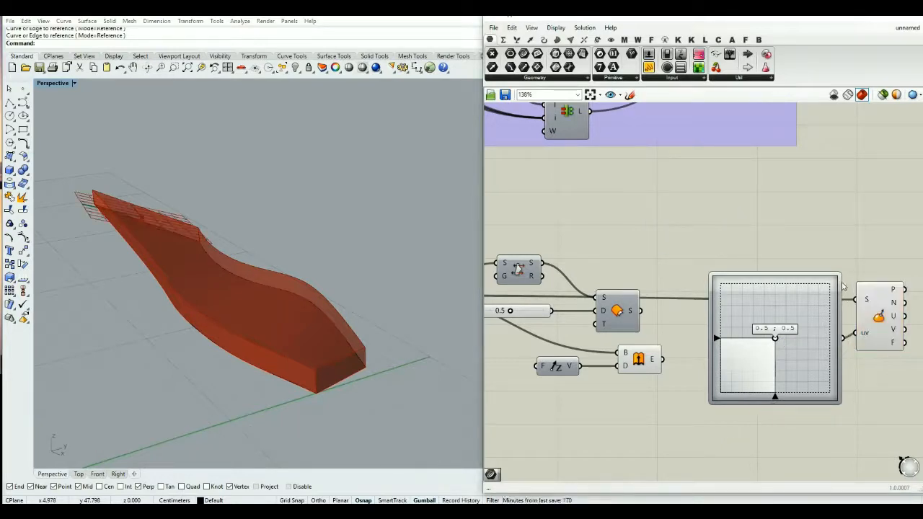
pyautogui.moveTo(842, 284); pyautogui.dragTo(805, 321)
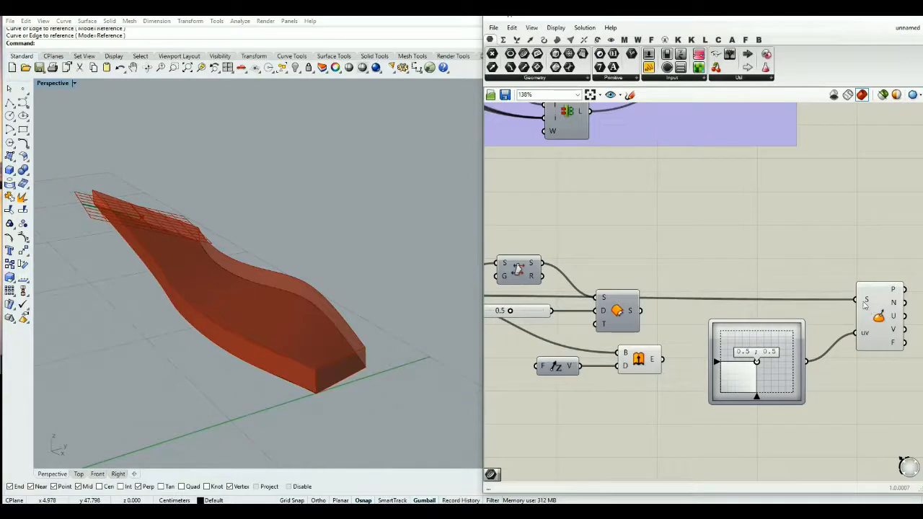
# Step: Reparameterize the surface input of Evaluate Surface and set the MD Slider to 0.5 ; 0.49
pyautogui.rightClick(865, 303)
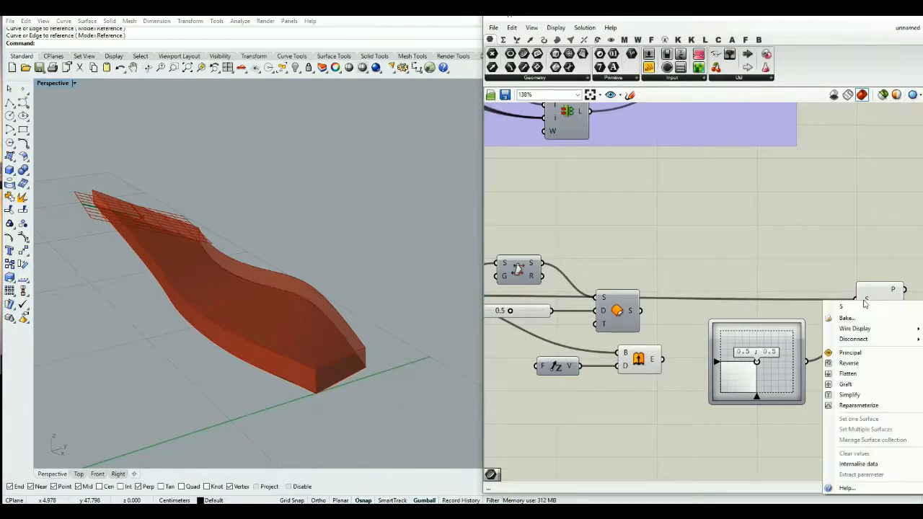
pyautogui.click(860, 406)
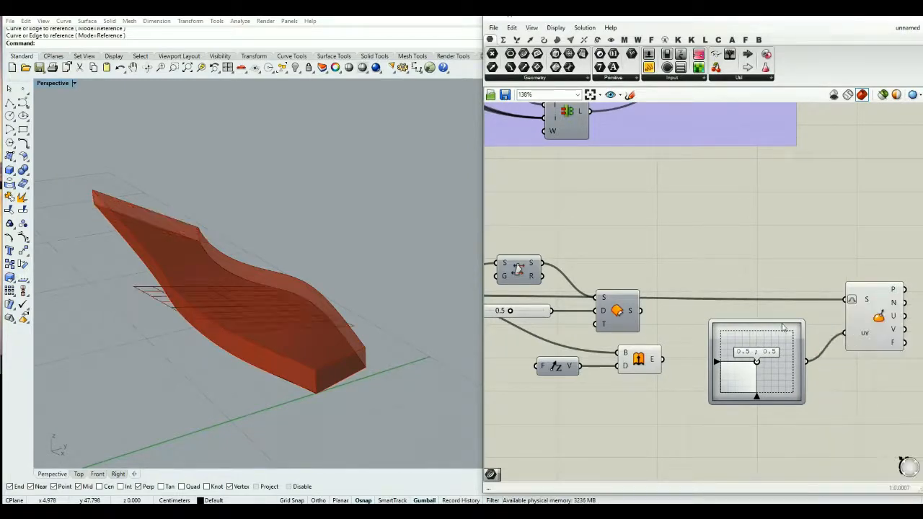
pyautogui.moveTo(757, 361)
pyautogui.mouseDown()
pyautogui.moveTo(722, 395)
pyautogui.moveTo(806, 329)
pyautogui.moveTo(776, 368)
pyautogui.moveTo(786, 339)
pyautogui.moveTo(745, 376)
pyautogui.moveTo(774, 339)
pyautogui.moveTo(759, 363)
pyautogui.mouseUp()
# Step: Turn off Extrude's preview and inspect the frame and outputs of Evaluate Surface on the ruled surface
pyautogui.click(639, 359)
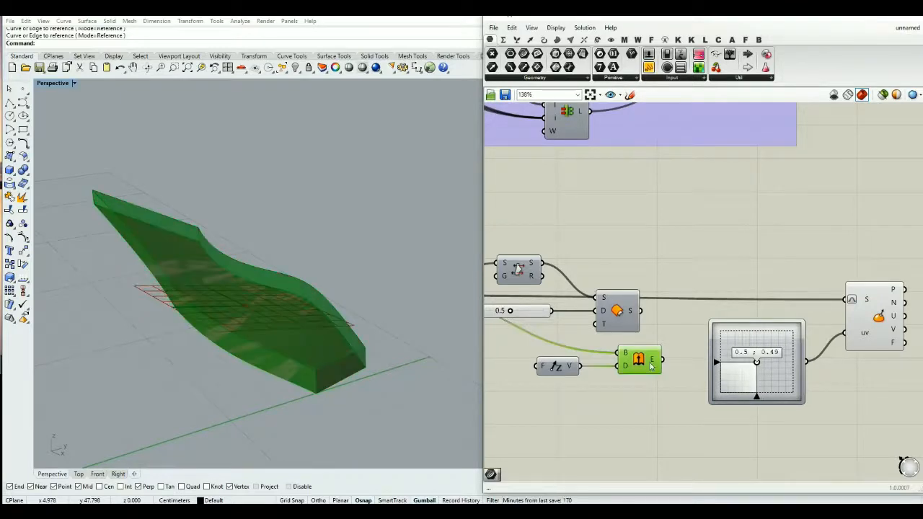
pyautogui.scroll(-4, 650, 361)
pyautogui.middleClick(649, 361)
pyautogui.click(680, 332)
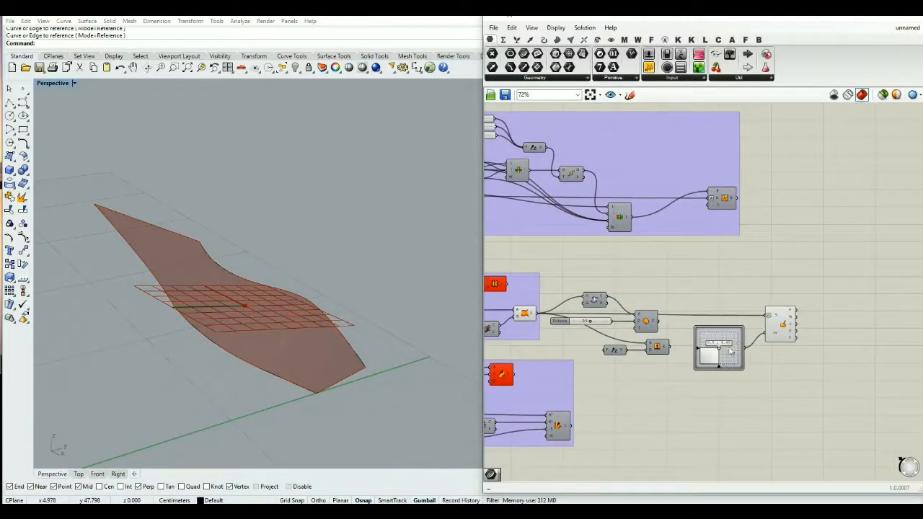
pyautogui.click(786, 325)
pyautogui.scroll(3, 787, 329)
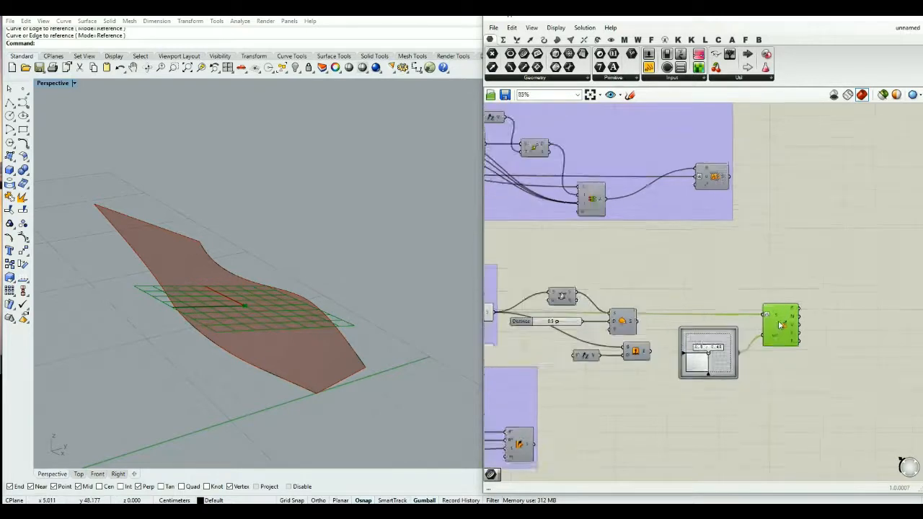
pyautogui.scroll(3, 791, 331)
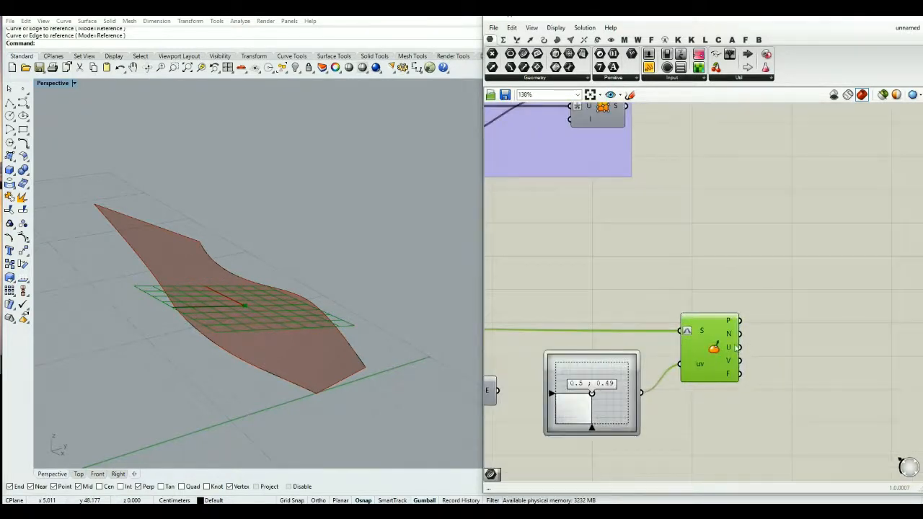
pyautogui.moveTo(730, 335)
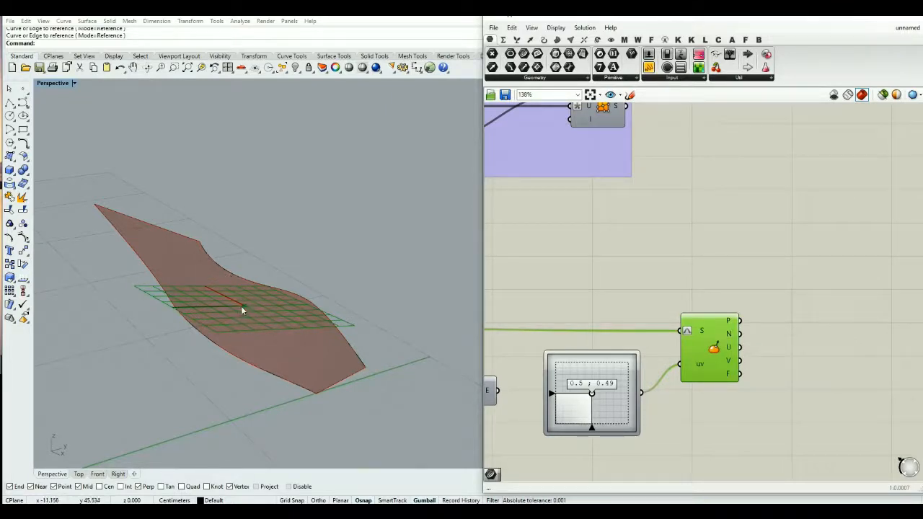
pyautogui.scroll(-3, 847, 383)
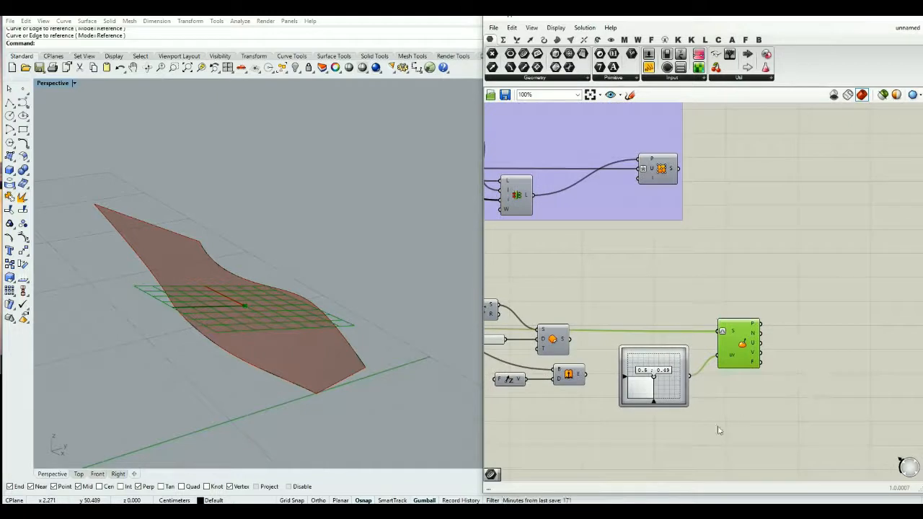
# Step: Move Extrude beyond Evaluate Surface and replace its Unit Z direction with Evaluate Surface's Normal output, deleting the Unit Z component
pyautogui.moveTo(570, 409); pyautogui.dragTo(487, 353)
pyautogui.moveTo(568, 374); pyautogui.dragTo(883, 352)
pyautogui.click(889, 383)
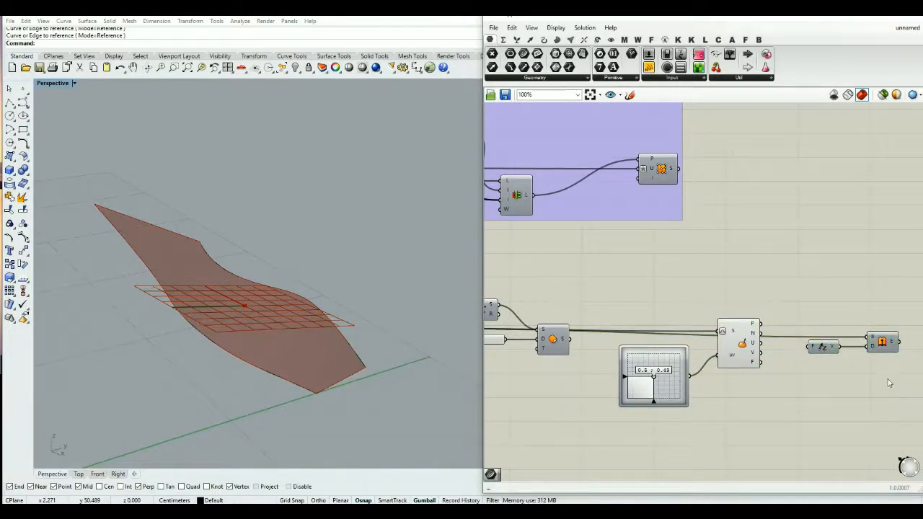
pyautogui.click(828, 348)
pyautogui.press('Delete')
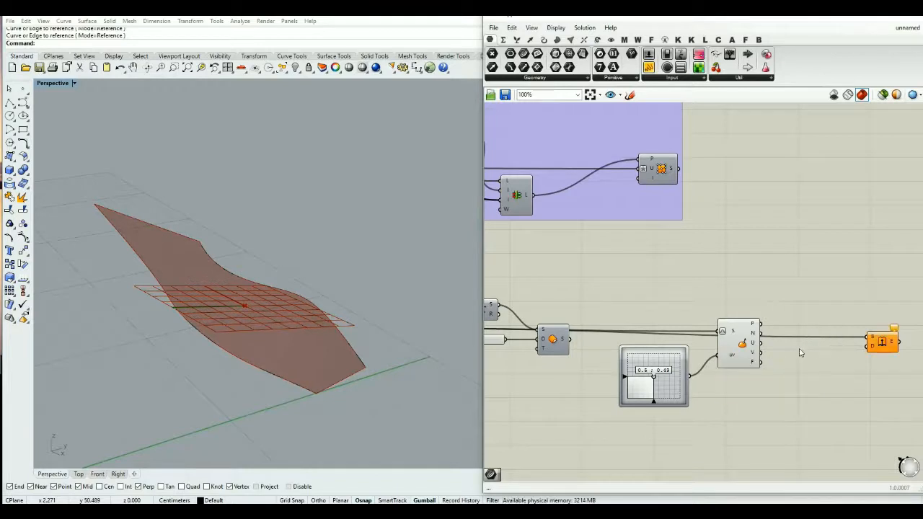
pyautogui.moveTo(883, 341); pyautogui.dragTo(875, 326)
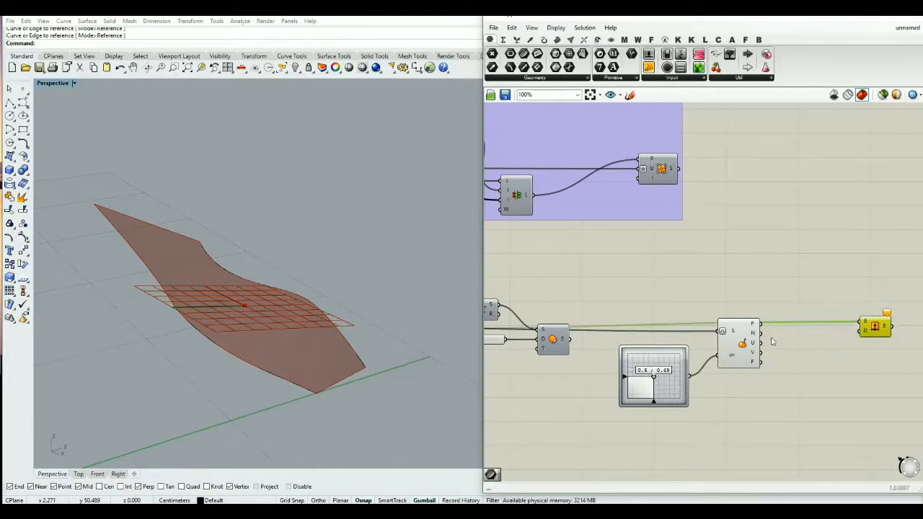
pyautogui.moveTo(760, 334); pyautogui.dragTo(860, 331)
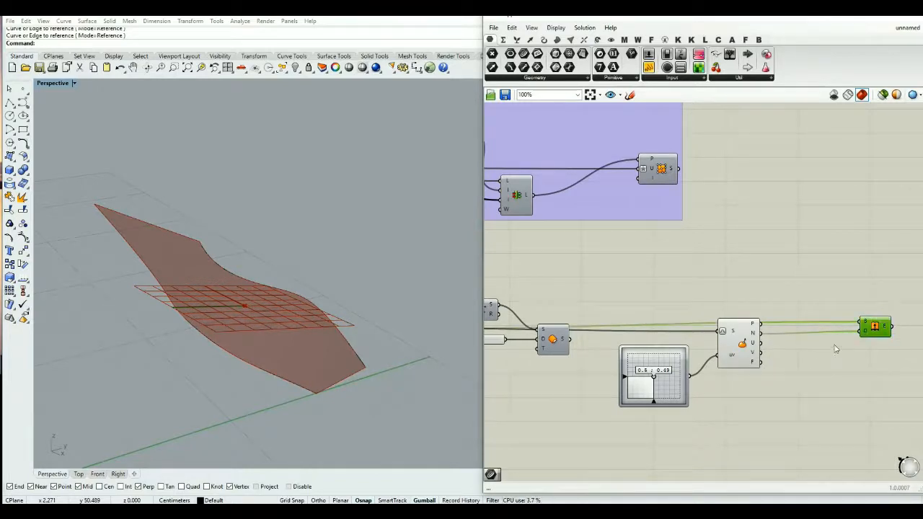
# Step: Add a Multiplication component before Extrude and feed Evaluate Surface's Normal output into its A input
pyautogui.moveTo(835, 349); pyautogui.dragTo(784, 353, button='right')
pyautogui.doubleClick(791, 359)
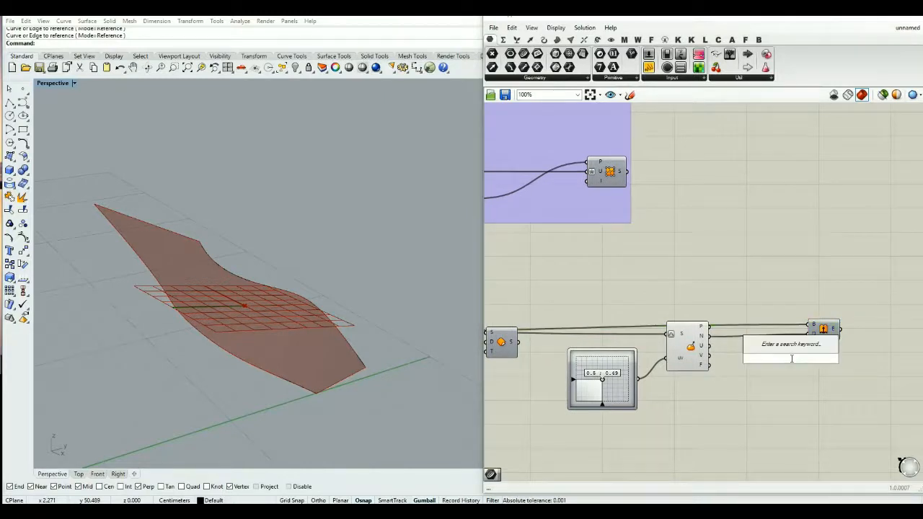
pyautogui.write('*')
pyautogui.press('Return')
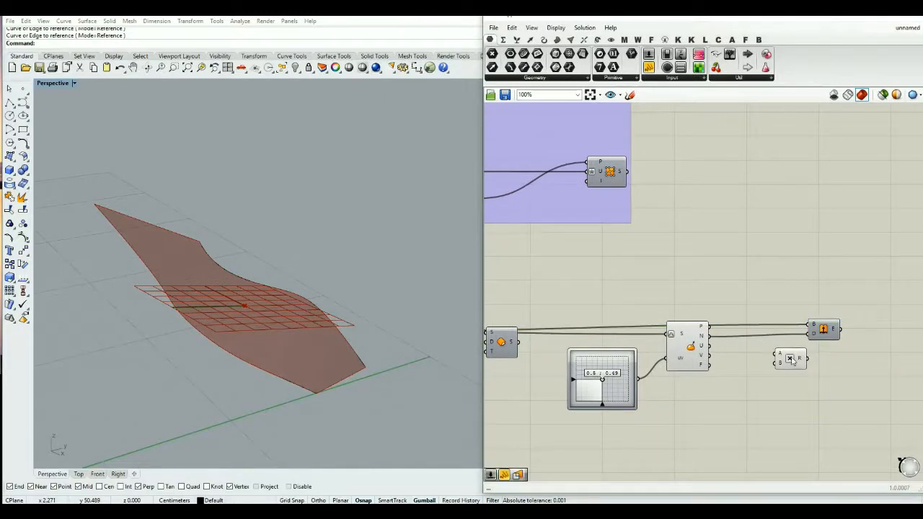
pyautogui.moveTo(714, 339); pyautogui.dragTo(777, 355)
# Step: Add a 1.3 number slider as the multiplication's B input and connect the result to Extrude's Direction
pyautogui.doubleClick(726, 390)
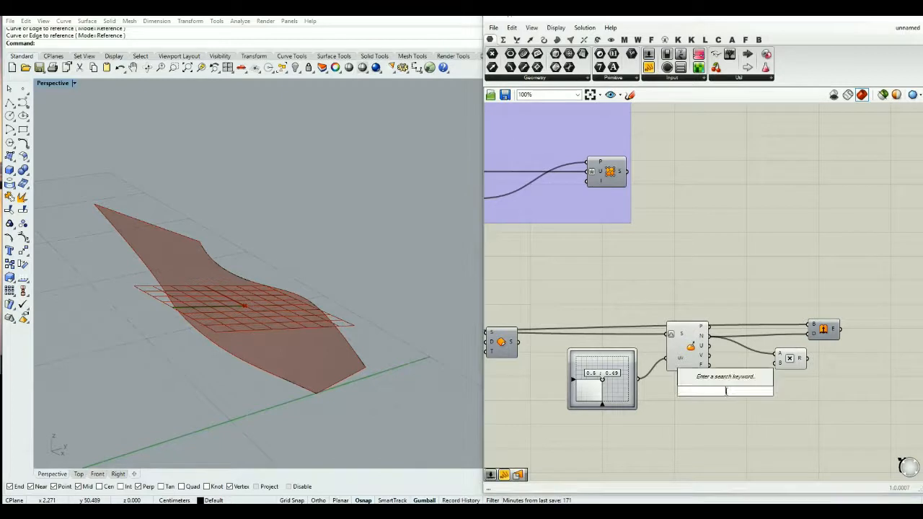
pyautogui.write('1')
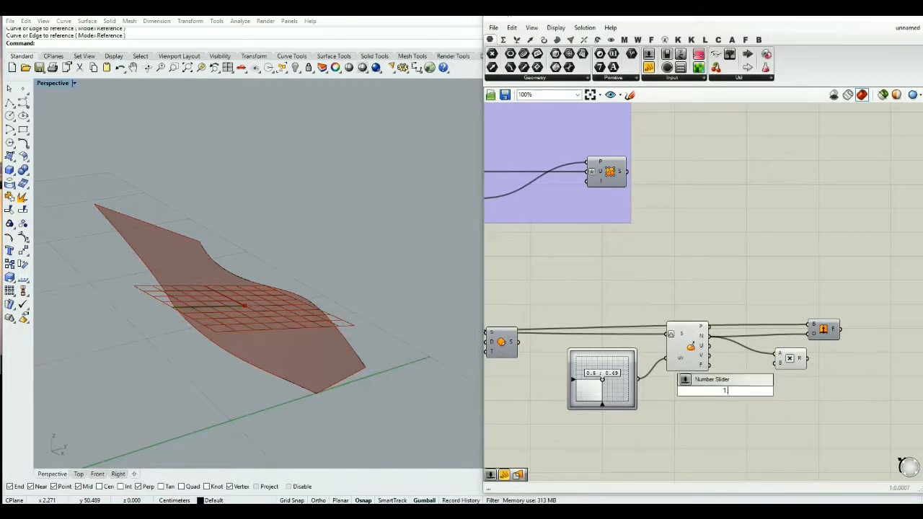
pyautogui.write('.3')
pyautogui.press('Return')
pyautogui.moveTo(750, 395); pyautogui.dragTo(857, 337)
# Step: Turn on Extrude's preview and inspect the surface extruded along the normal against the Evaluate Surface frame
pyautogui.middleClick(850, 339)
pyautogui.click(869, 323)
pyautogui.click(841, 291)
pyautogui.moveTo(353, 413); pyautogui.dragTo(362, 383, button='right')
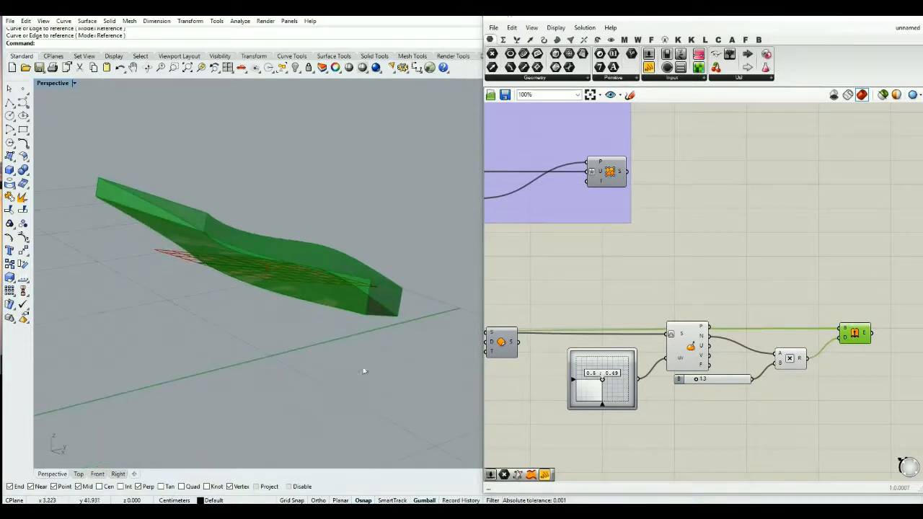
pyautogui.moveTo(380, 298); pyautogui.dragTo(345, 325, button='right')
pyautogui.click(692, 347)
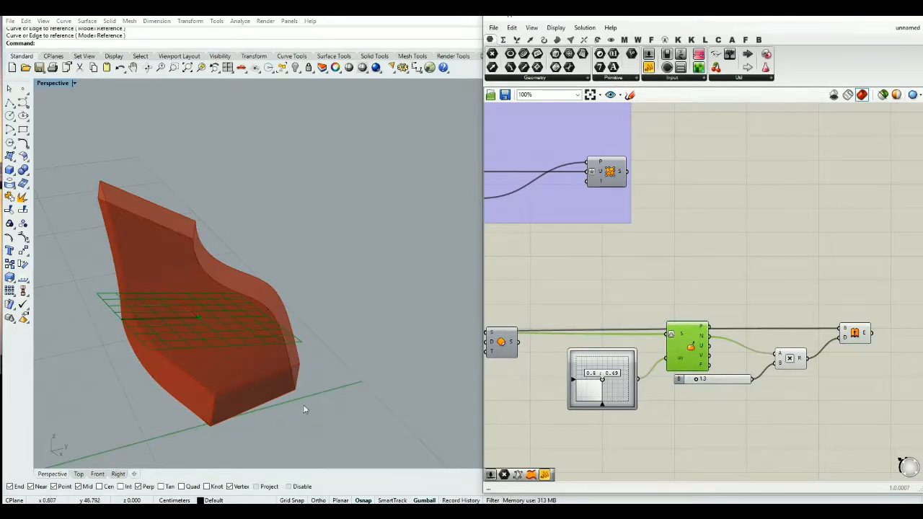
pyautogui.moveTo(304, 406); pyautogui.dragTo(301, 369, button='right')
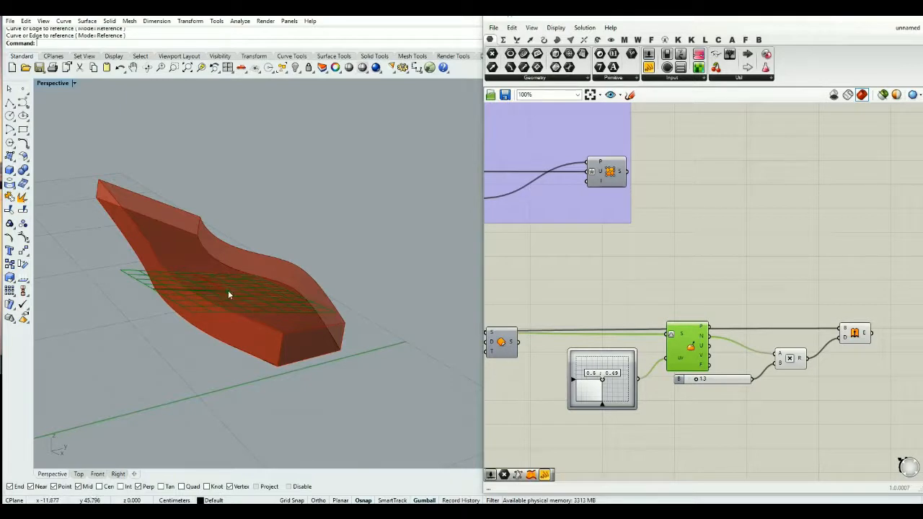
pyautogui.moveTo(361, 353)
pyautogui.mouseDown(button='right')
pyautogui.moveTo(373, 347)
pyautogui.moveTo(360, 345)
pyautogui.moveTo(373, 351)
pyautogui.mouseUp(button='right')
# Step: Turn off the previews of Evaluate Surface and the Extrude component beyond it
pyautogui.click(575, 299)
pyautogui.scroll(-2, 675, 318)
pyautogui.moveTo(667, 347); pyautogui.dragTo(746, 331, button='right')
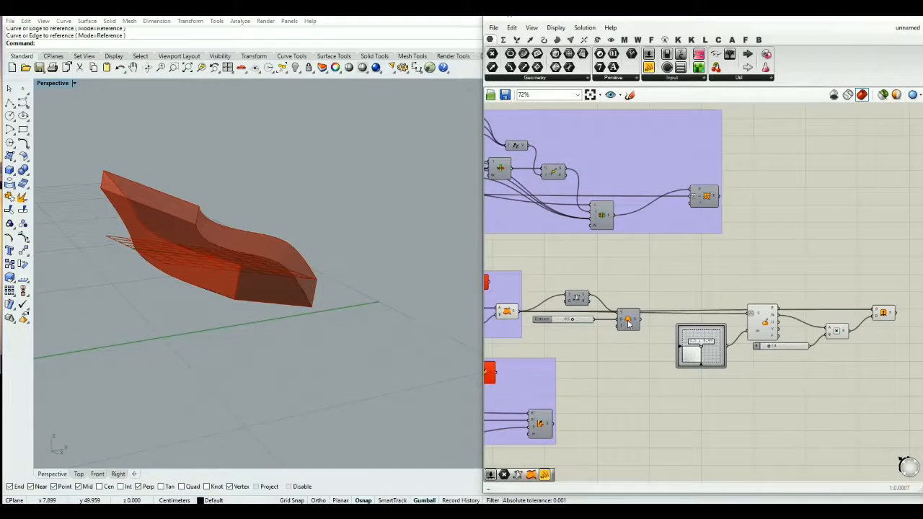
pyautogui.moveTo(899, 272); pyautogui.dragTo(758, 390)
pyautogui.middleClick(757, 389)
pyautogui.scroll(1, 758, 389)
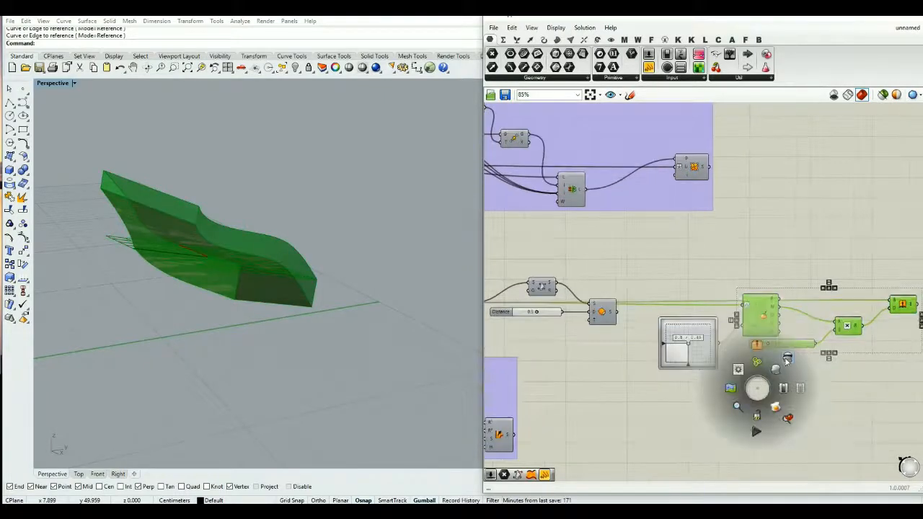
pyautogui.click(731, 391)
pyautogui.click(706, 391)
# Step: Turn on the preview of Offset Surface and compare the offset with the ruled surface
pyautogui.scroll(3, 573, 283)
pyautogui.moveTo(618, 334); pyautogui.dragTo(614, 344)
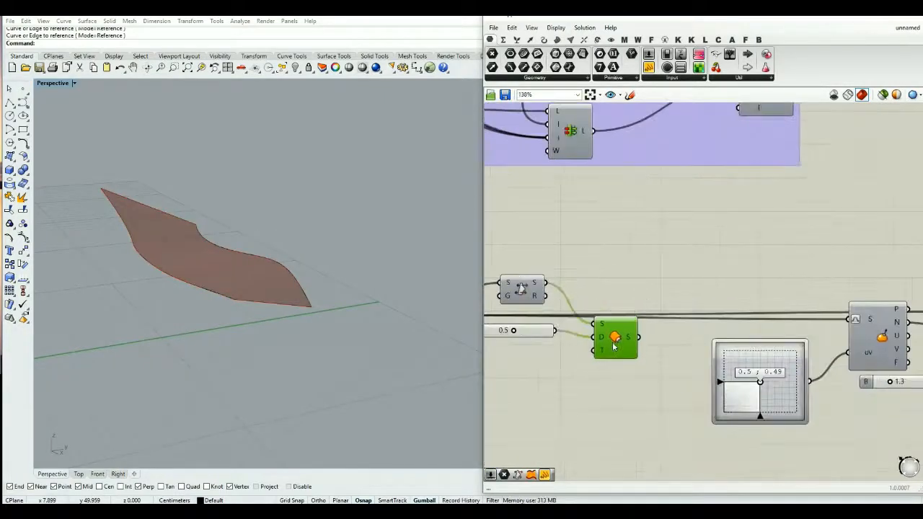
pyautogui.middleClick(615, 342)
pyautogui.click(633, 323)
pyautogui.click(631, 251)
pyautogui.moveTo(639, 342); pyautogui.dragTo(678, 340, button='right')
pyautogui.moveTo(655, 342); pyautogui.dragTo(661, 336)
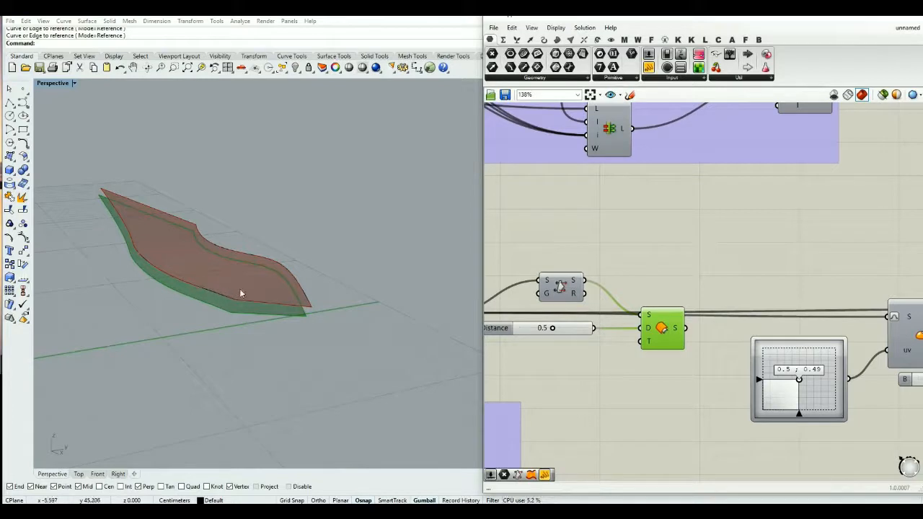
# Step: Add a Curve parameter beside Offset Surface and feed it the offset surface to extract its boundary
pyautogui.moveTo(647, 347); pyautogui.dragTo(657, 360, button='right')
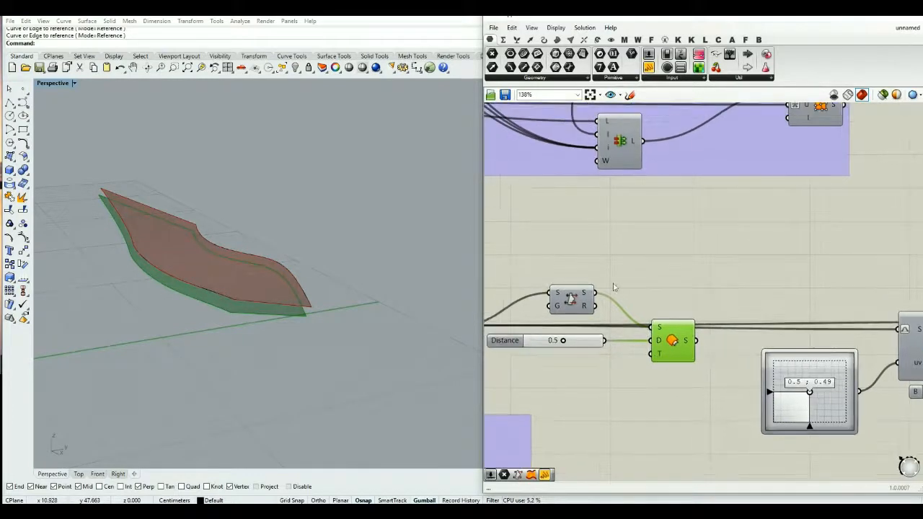
pyautogui.moveTo(714, 283); pyautogui.dragTo(727, 292)
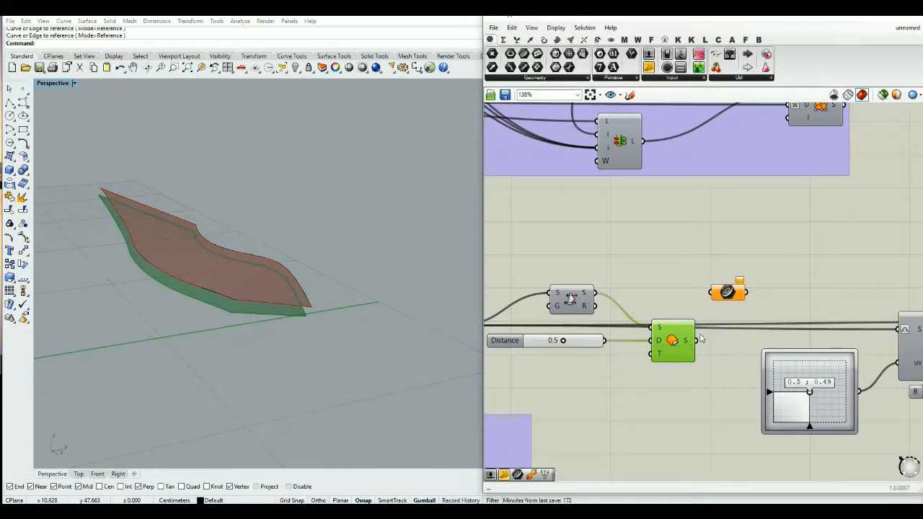
pyautogui.moveTo(695, 340); pyautogui.dragTo(729, 292)
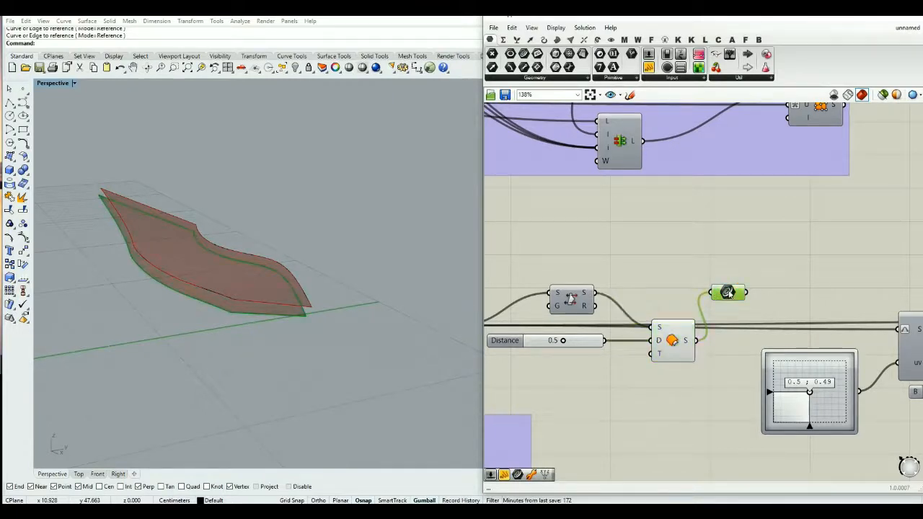
# Step: Duplicate the Curve parameter next to the ruled surface and feed it the ruled surface's output
pyautogui.moveTo(709, 255); pyautogui.dragTo(769, 274, button='right')
pyautogui.keyDown('alt'); pyautogui.moveTo(786, 309); pyautogui.dragTo(609, 295); pyautogui.keyUp('alt')
pyautogui.moveTo(521, 345); pyautogui.dragTo(594, 296)
pyautogui.moveTo(610, 296); pyautogui.dragTo(575, 296)
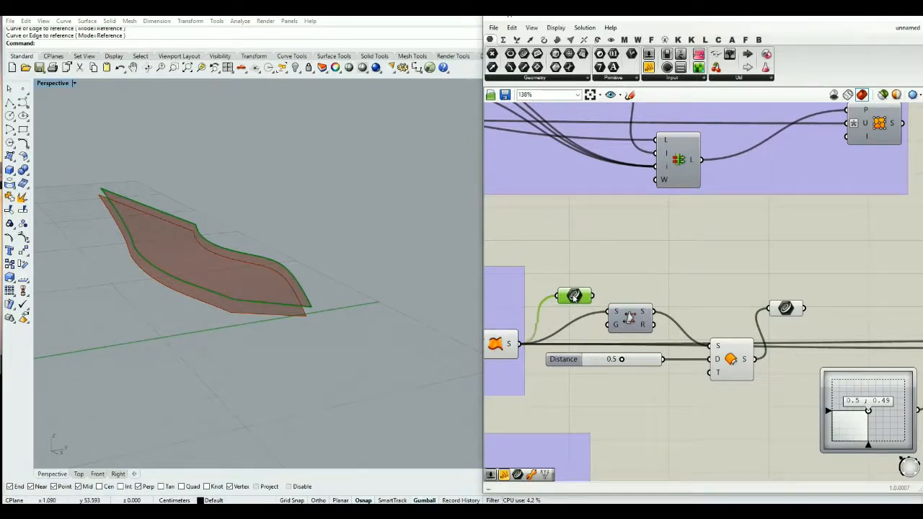
# Step: Add a Loft component after the Curve parameters and connect both boundary curves to it to close the sides
pyautogui.doubleClick(656, 287)
pyautogui.write('loft')
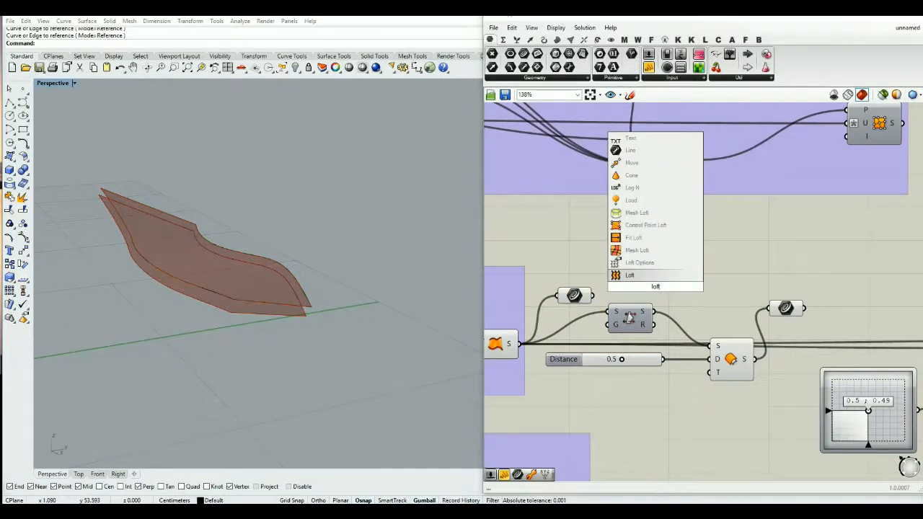
pyautogui.press('Return')
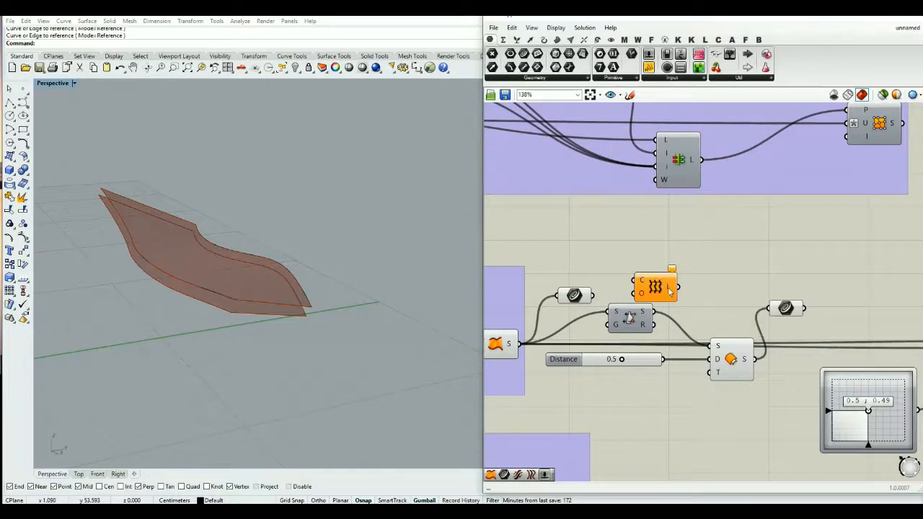
pyautogui.moveTo(667, 289); pyautogui.dragTo(869, 301)
pyautogui.moveTo(805, 308); pyautogui.dragTo(837, 298)
pyautogui.keyDown('shift'); pyautogui.moveTo(593, 295); pyautogui.dragTo(829, 292); pyautogui.keyUp('shift')
pyautogui.moveTo(763, 283); pyautogui.dragTo(677, 289, button='right')
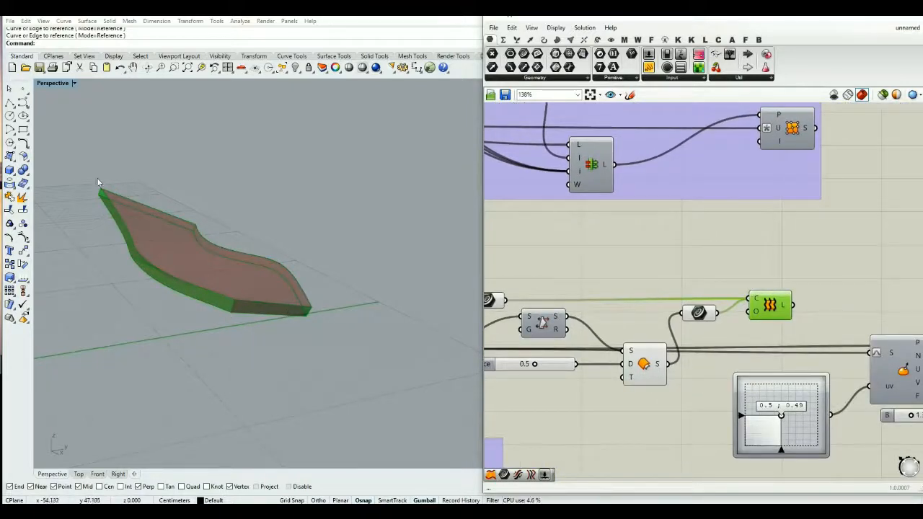
pyautogui.moveTo(770, 309); pyautogui.dragTo(722, 294, button='right')
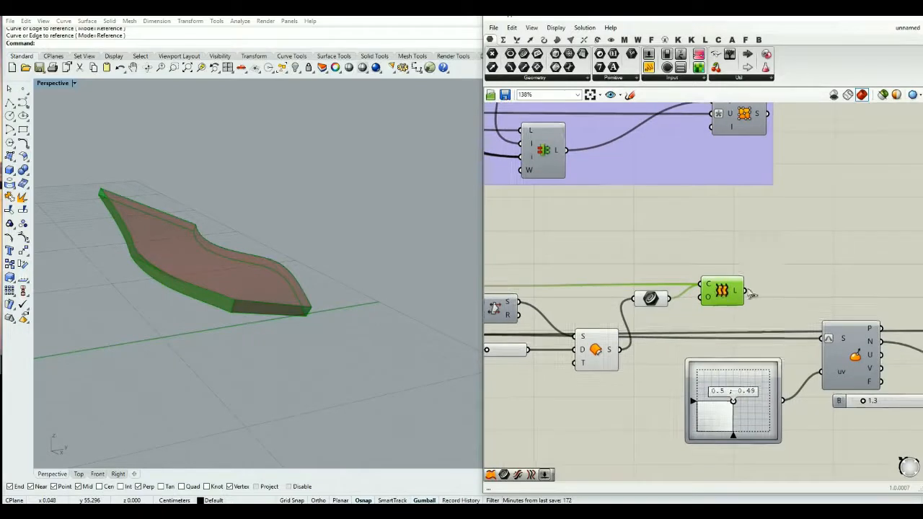
# Step: Add a Merge component and connect the ruled surface to D1, the offset surface to D2 and the loft to D3
pyautogui.doubleClick(770, 283)
pyautogui.write('merge')
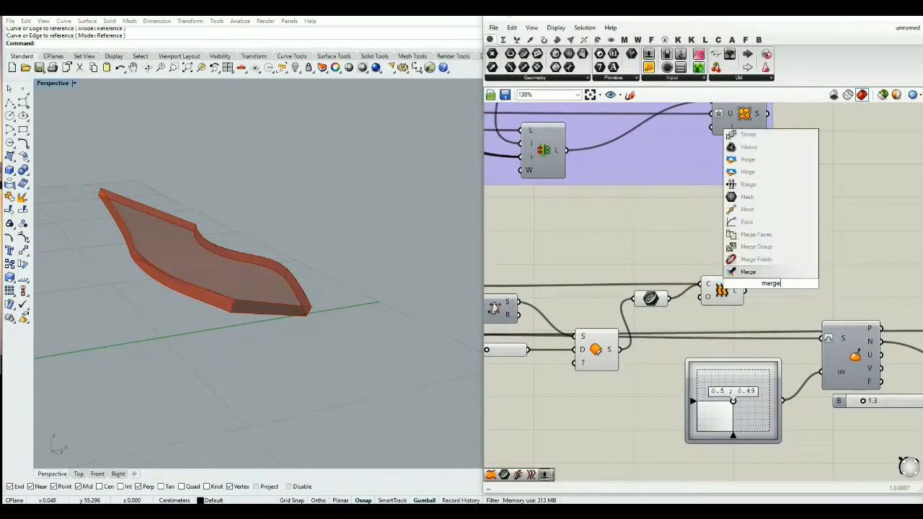
pyautogui.press('Return')
pyautogui.moveTo(771, 283); pyautogui.dragTo(814, 283)
pyautogui.scroll(-2, 813, 283)
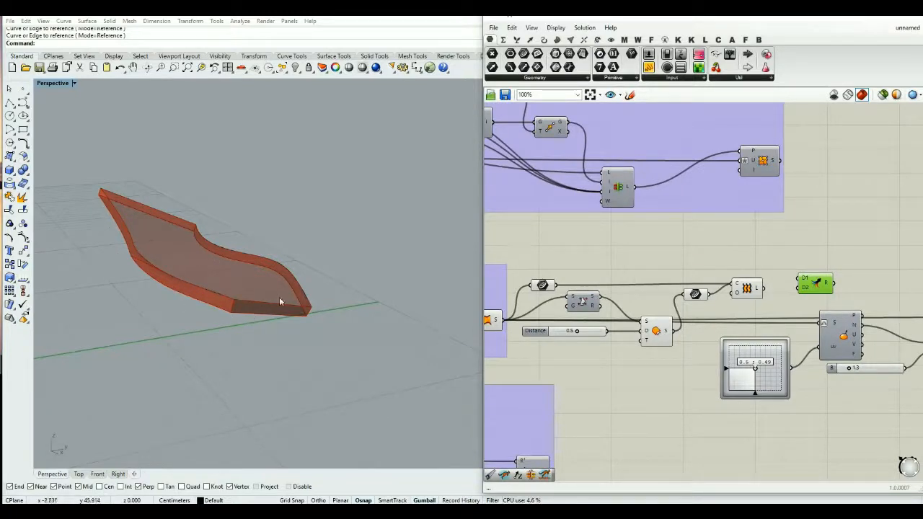
pyautogui.moveTo(647, 335); pyautogui.dragTo(666, 338, button='right')
pyautogui.moveTo(521, 326); pyautogui.dragTo(822, 281)
pyautogui.moveTo(689, 335); pyautogui.dragTo(824, 287)
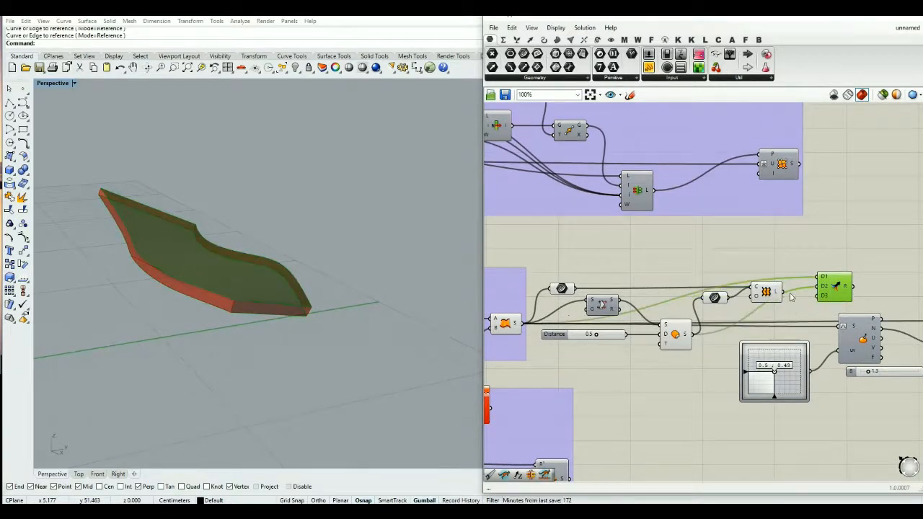
pyautogui.middleClick(828, 281)
# Step: Turn off the previews of the ruled surface, offset, boundary curve and loft components feeding the Merge
pyautogui.moveTo(846, 243); pyautogui.dragTo(494, 364)
pyautogui.middleClick(533, 354)
pyautogui.click(563, 333)
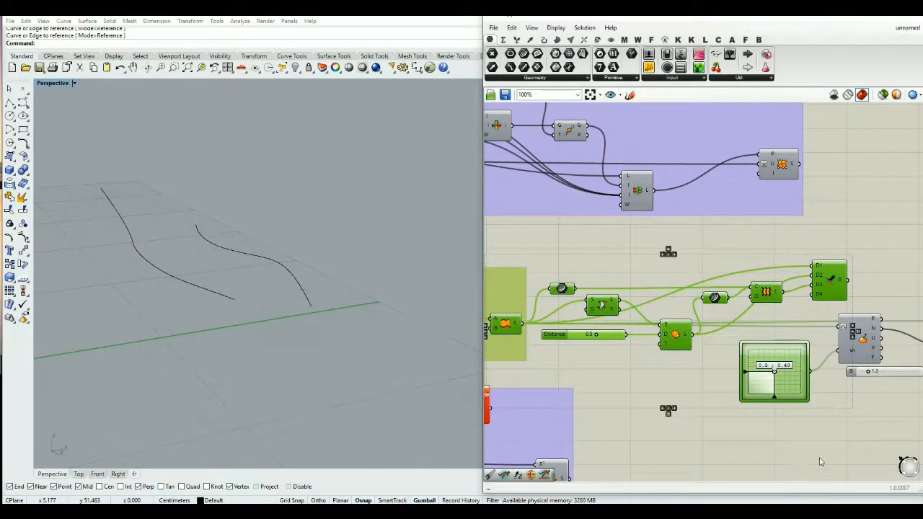
# Step: Move the Evaluate Surface component with its MD Slider and connected components away from the Merge to free space beside it
pyautogui.scroll(-2, 647, 376)
pyautogui.moveTo(905, 446); pyautogui.dragTo(638, 319)
pyautogui.scroll(4, 721, 303)
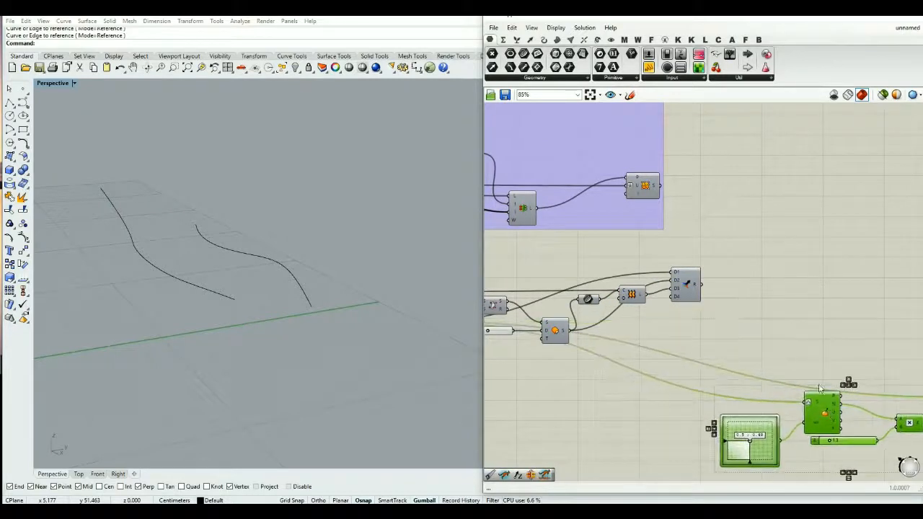
# Step: Add a Brep Join component after the Merge and connect the merged surfaces to its Breps input
pyautogui.doubleClick(730, 289)
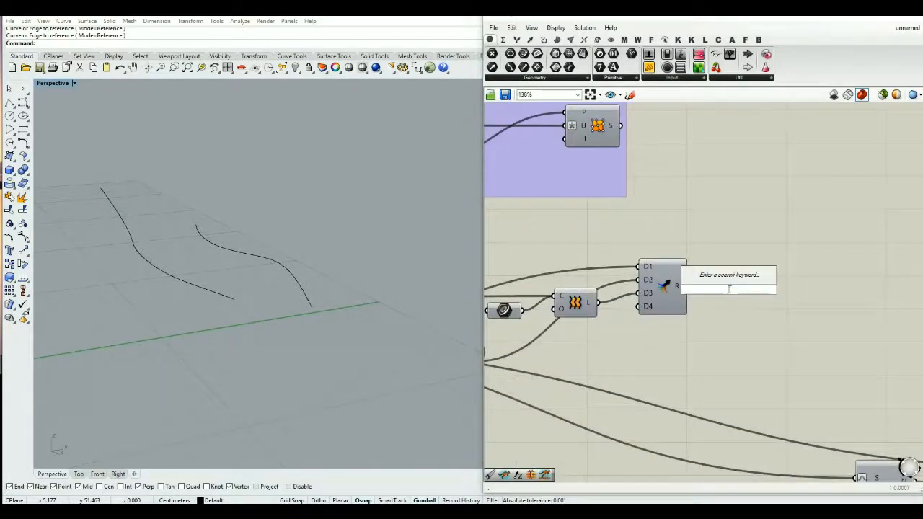
pyautogui.write('brep')
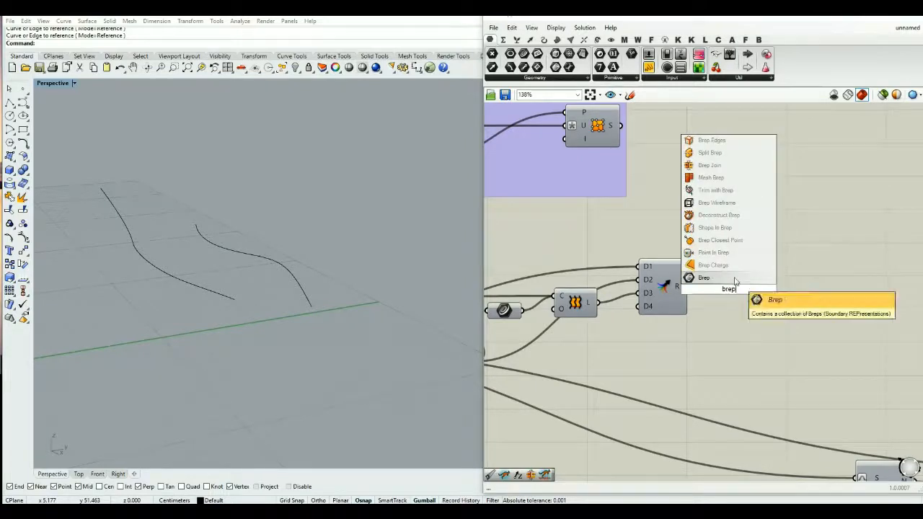
pyautogui.press('Up')
pyautogui.press('Up')
pyautogui.press('Up')
pyautogui.press('Up')
pyautogui.press('Up')
pyautogui.press('Up')
pyautogui.press('Up')
pyautogui.press('Up')
pyautogui.press('Up')
pyautogui.press('Up')
pyautogui.press('Return')
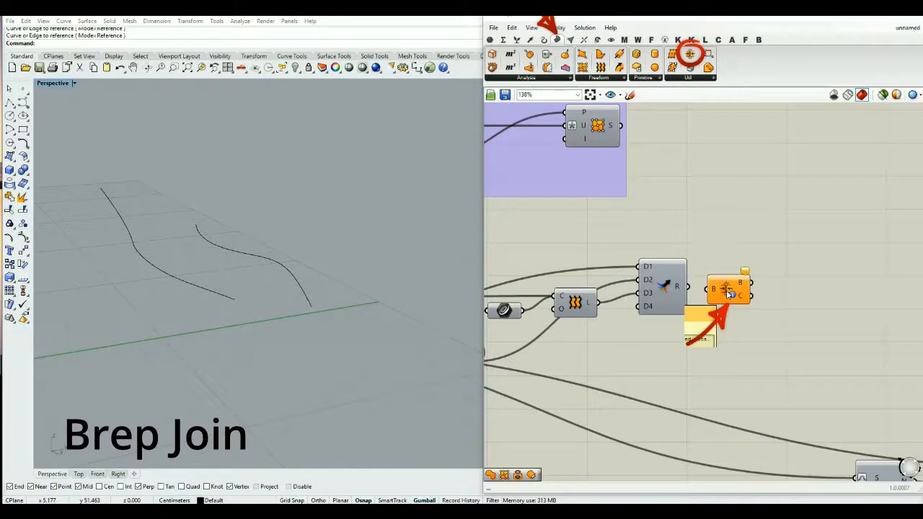
pyautogui.moveTo(688, 287); pyautogui.dragTo(708, 289)
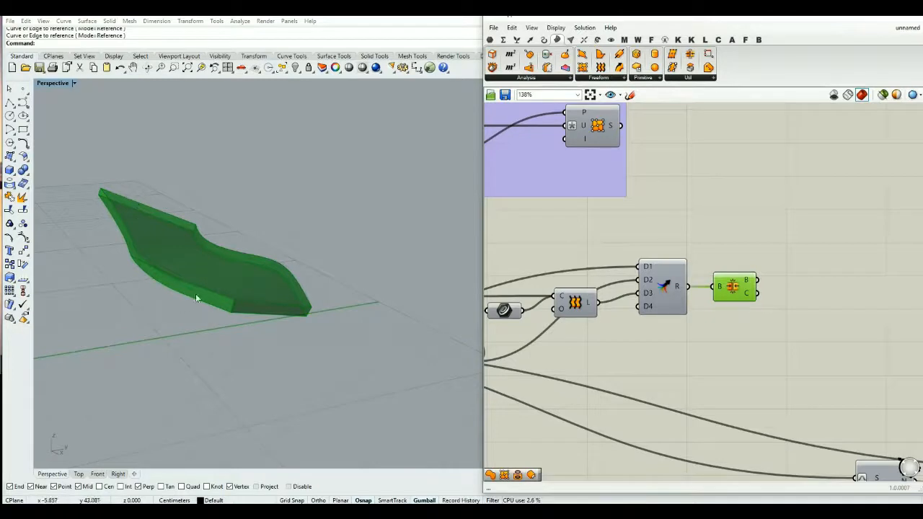
pyautogui.scroll(3, 750, 328)
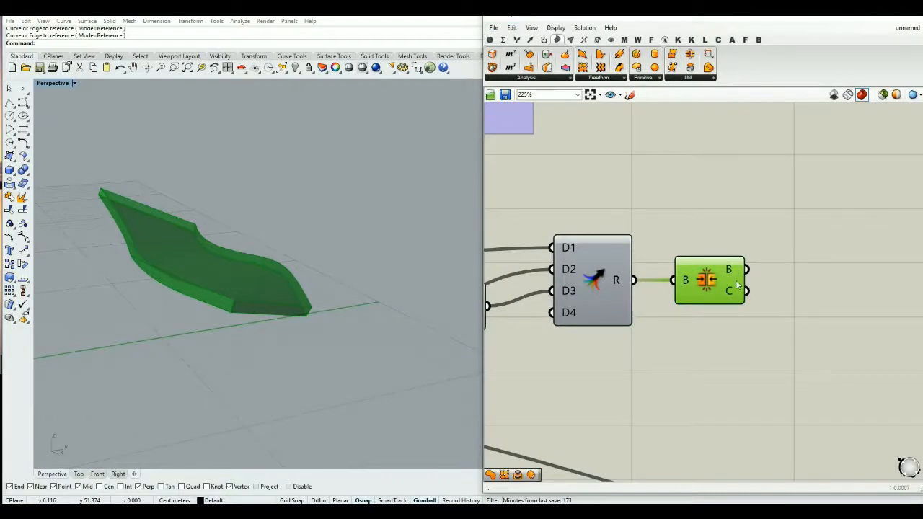
pyautogui.click(790, 263)
pyautogui.scroll(-4, 824, 312)
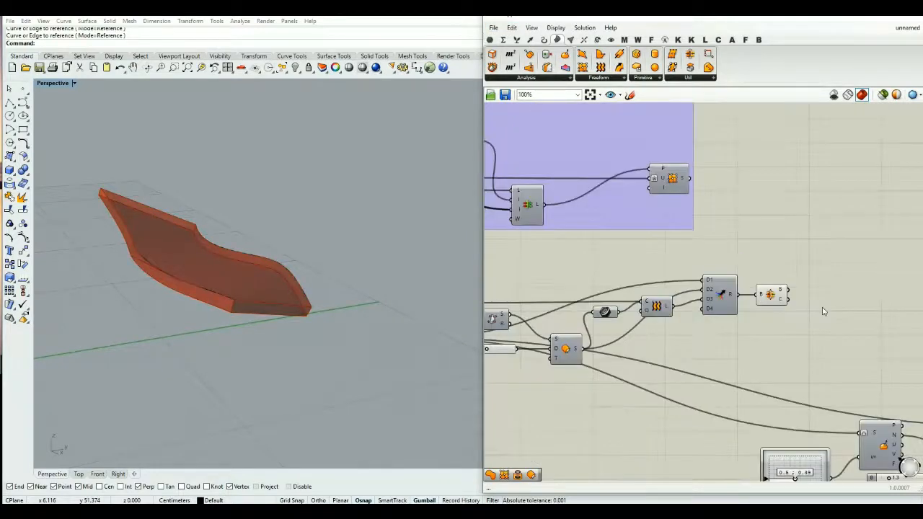
pyautogui.moveTo(758, 321); pyautogui.dragTo(865, 419, button='right')
pyautogui.scroll(-2, 831, 311)
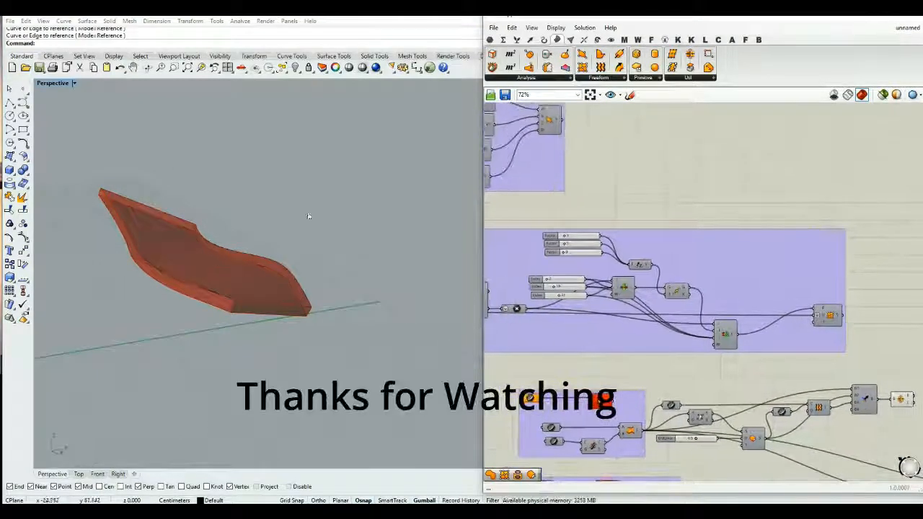